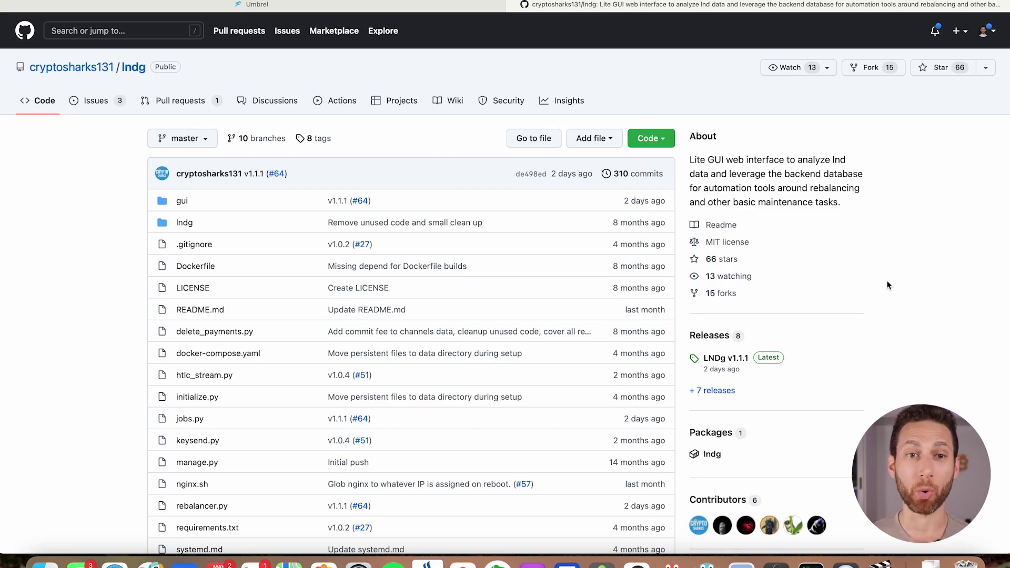
Step: Review the Docker and manual Umbrel installation instructions in the LNDg repository's README
scroll(888, 286, down, 10)
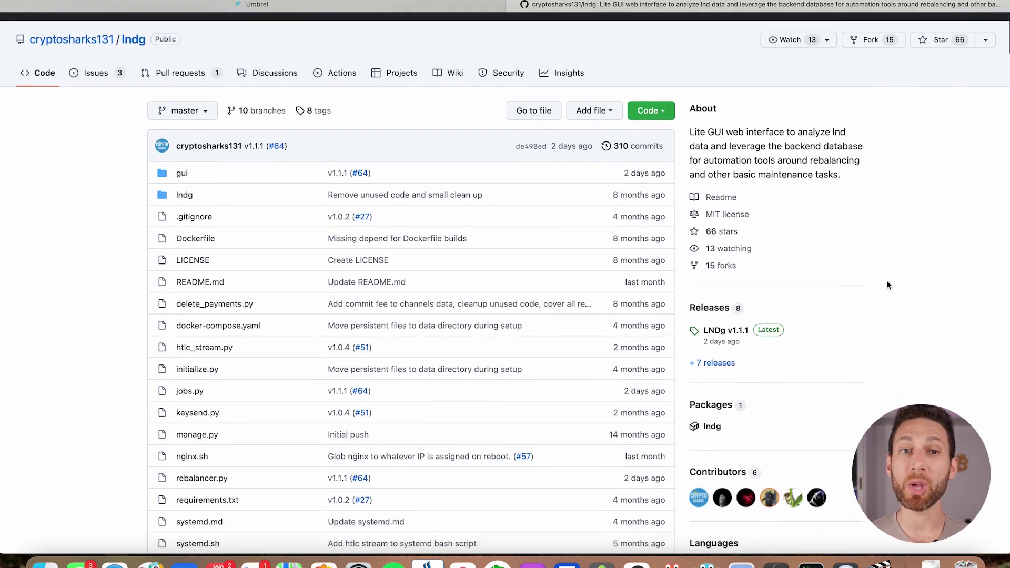
scroll(888, 285, down, 2)
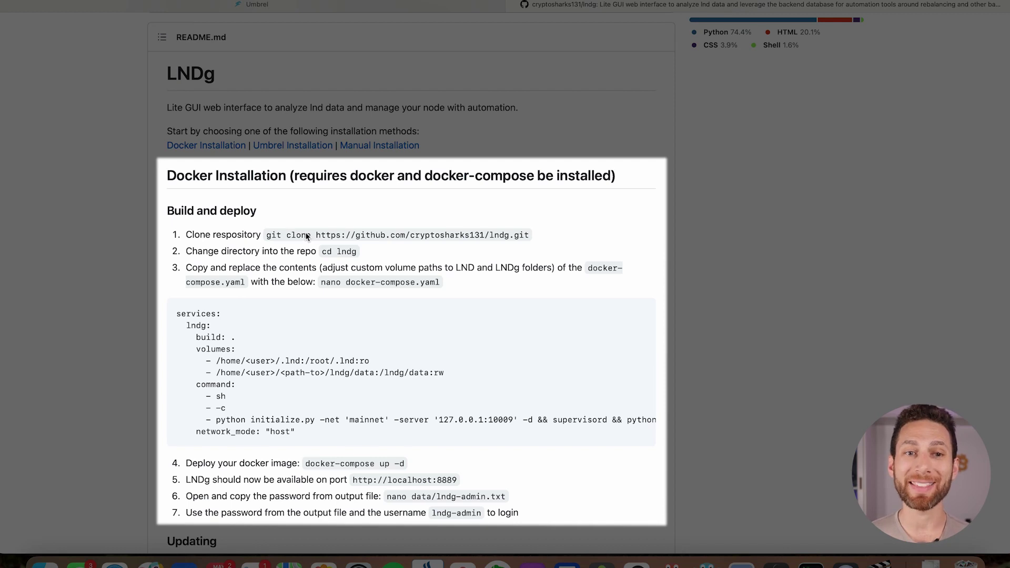
scroll(307, 235, down, 1)
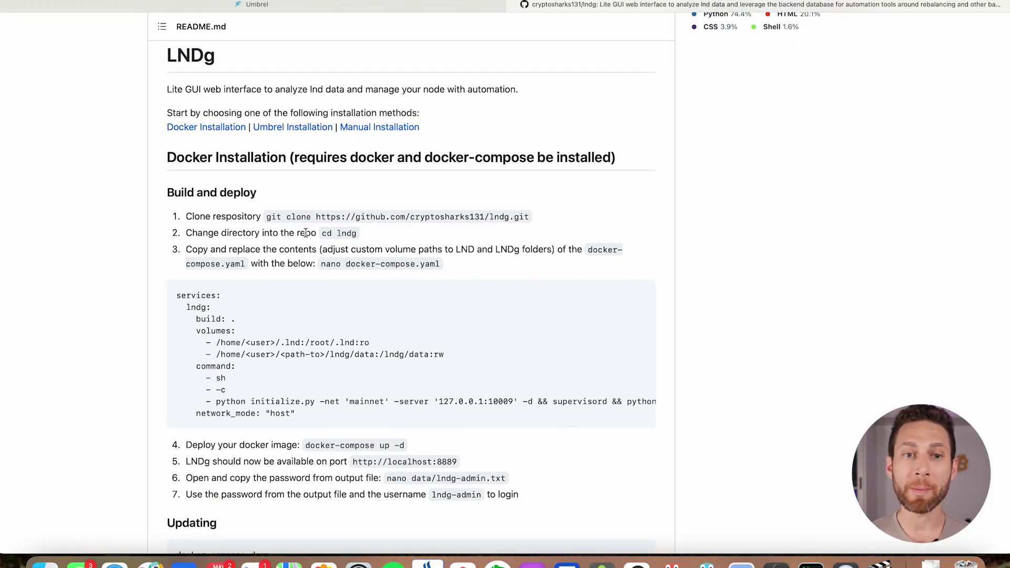
scroll(332, 231, down, 2)
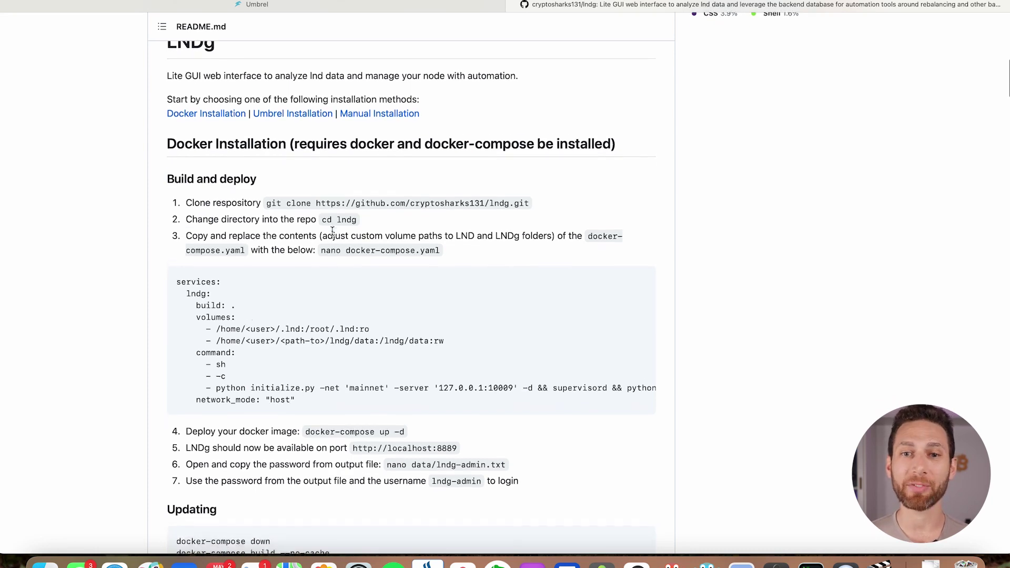
scroll(332, 231, down, 4)
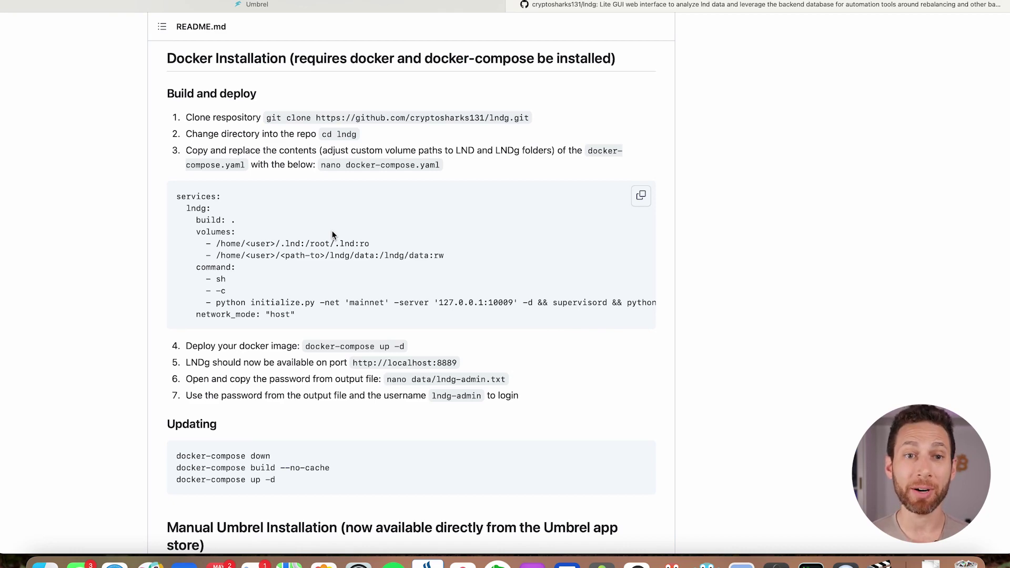
scroll(368, 237, down, 2)
scroll(370, 240, down, 15)
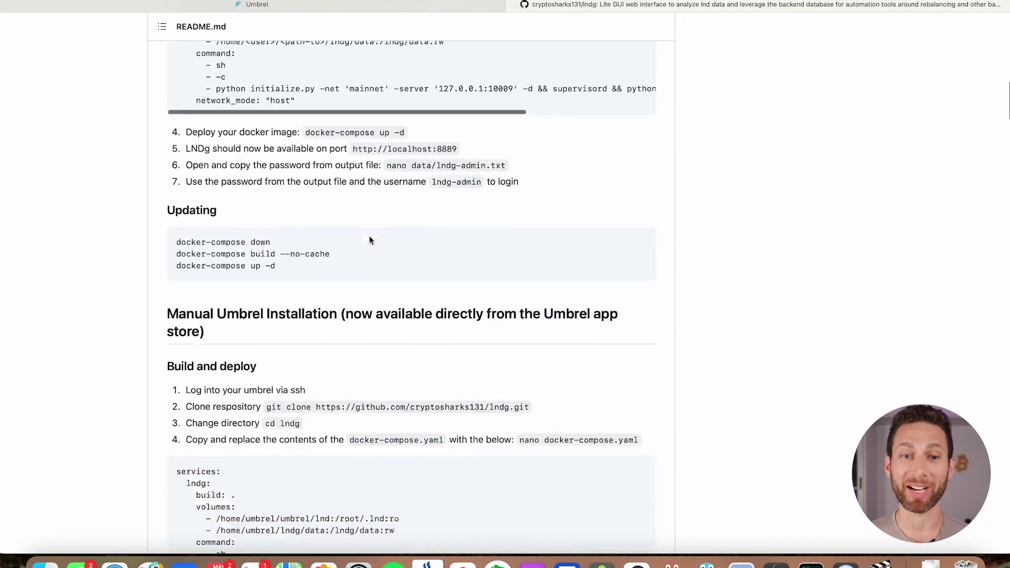
scroll(369, 240, down, 2)
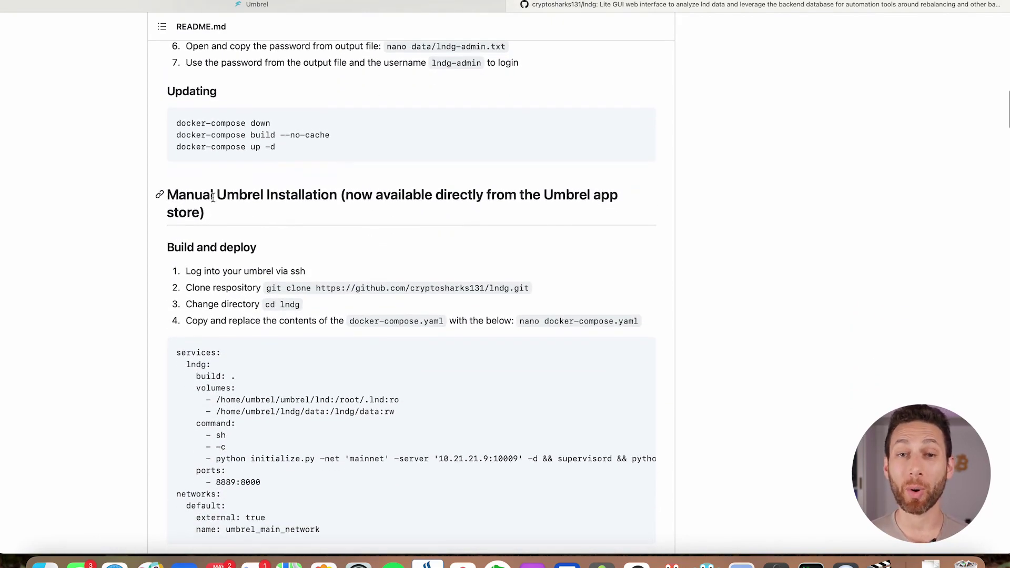
scroll(374, 196, down, 20)
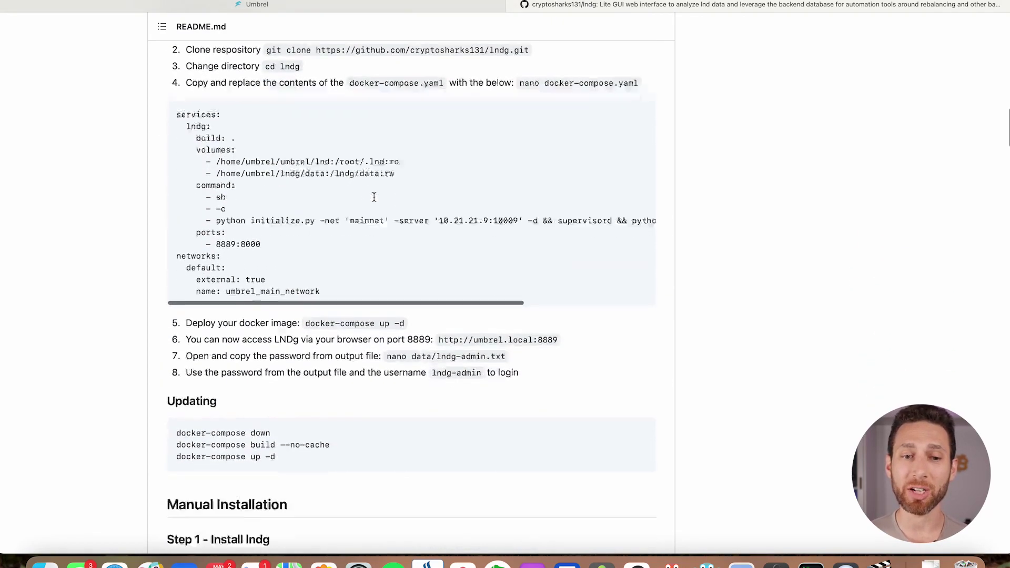
scroll(374, 196, up, 20)
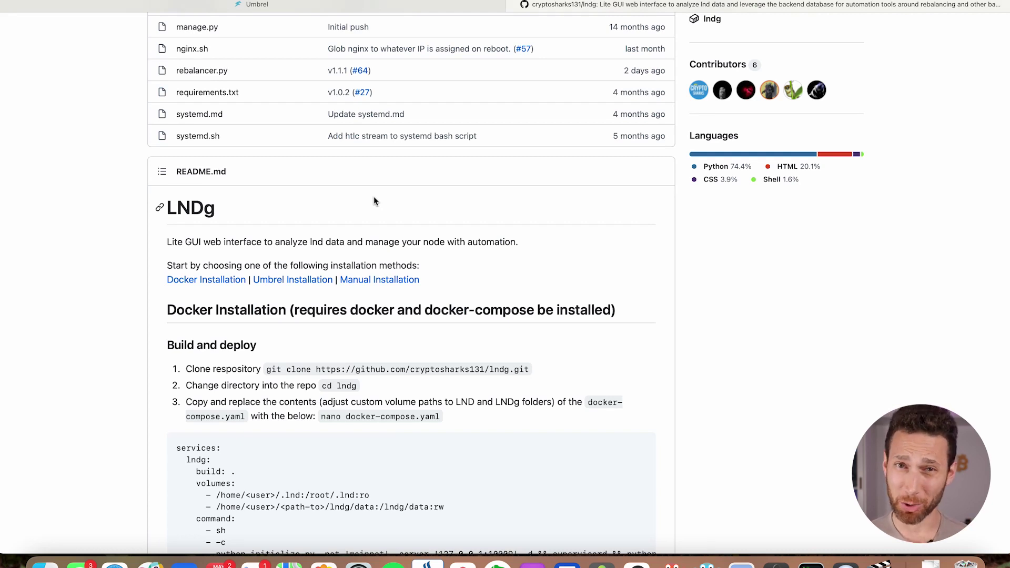
Step: Switch to Umbrel and open the LNDg app page from its App Store
click(273, 5)
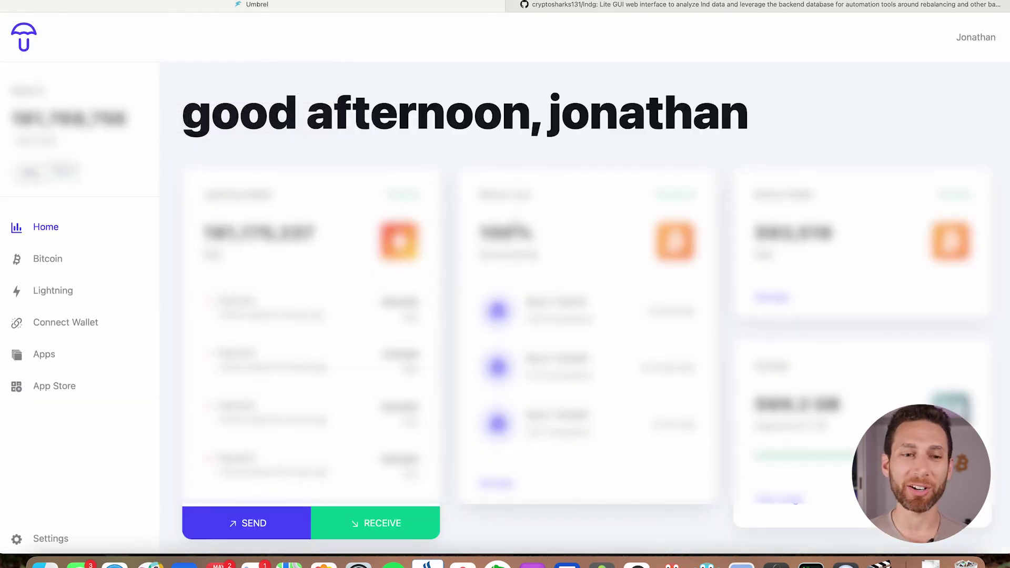
click(38, 362)
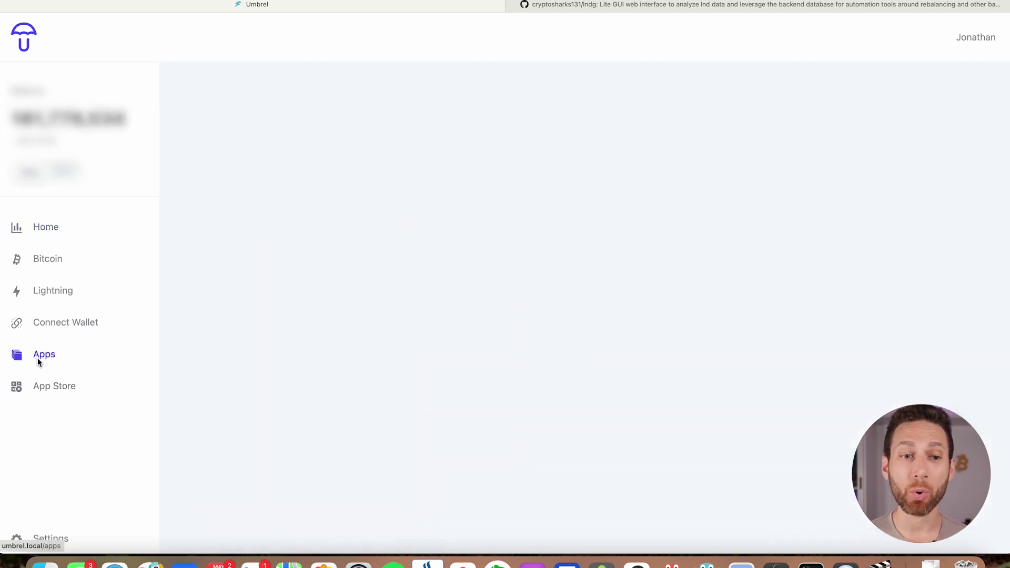
click(57, 396)
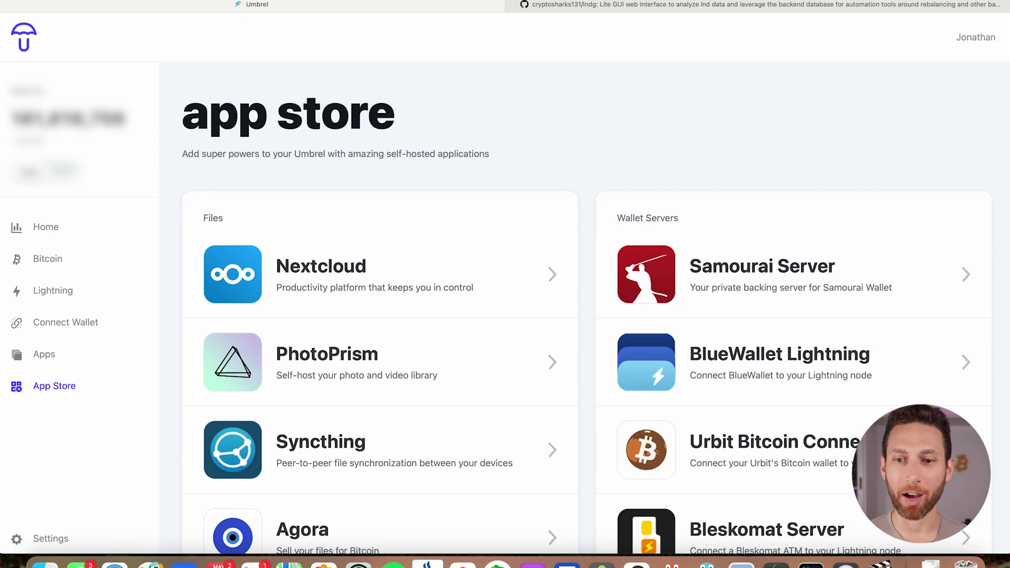
scroll(788, 308, down, 15)
scroll(787, 308, down, 2)
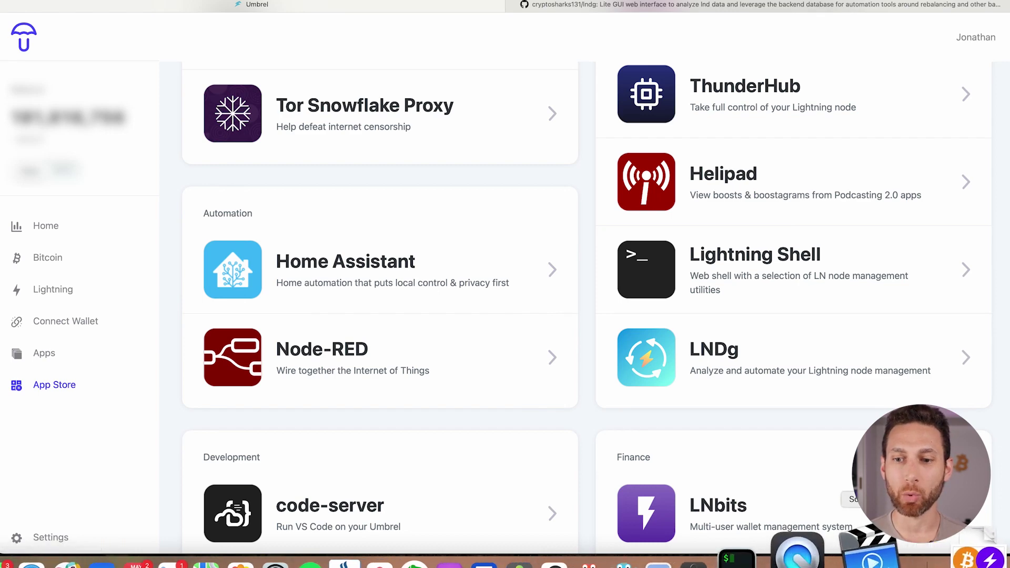
scroll(820, 384, down, 10)
scroll(838, 348, down, 15)
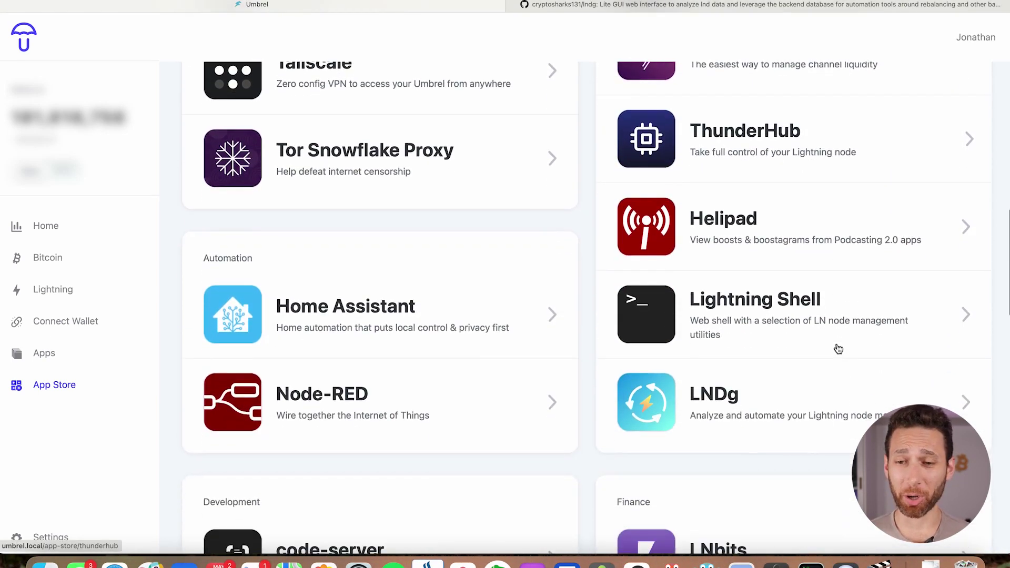
scroll(838, 349, down, 3)
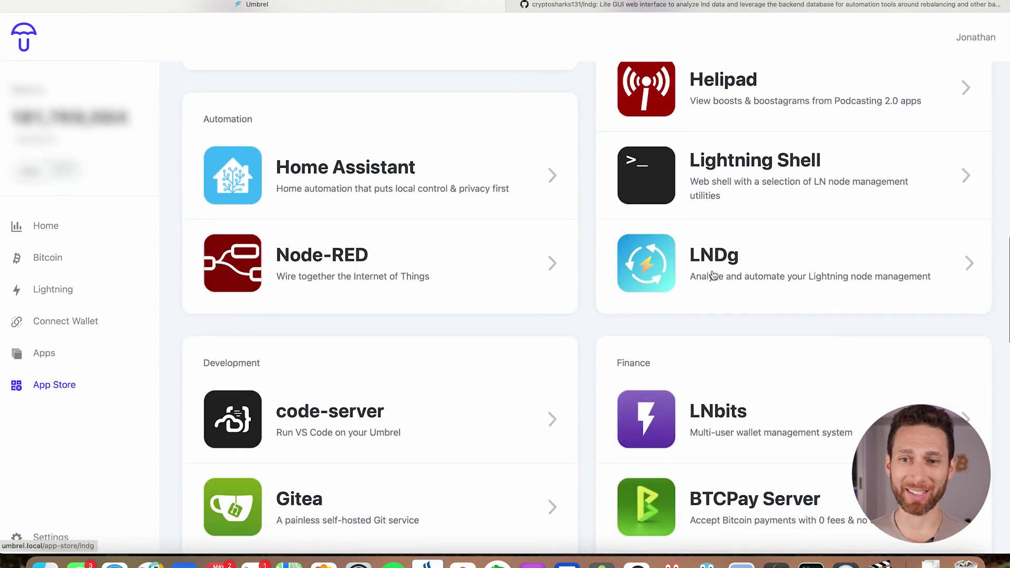
click(713, 275)
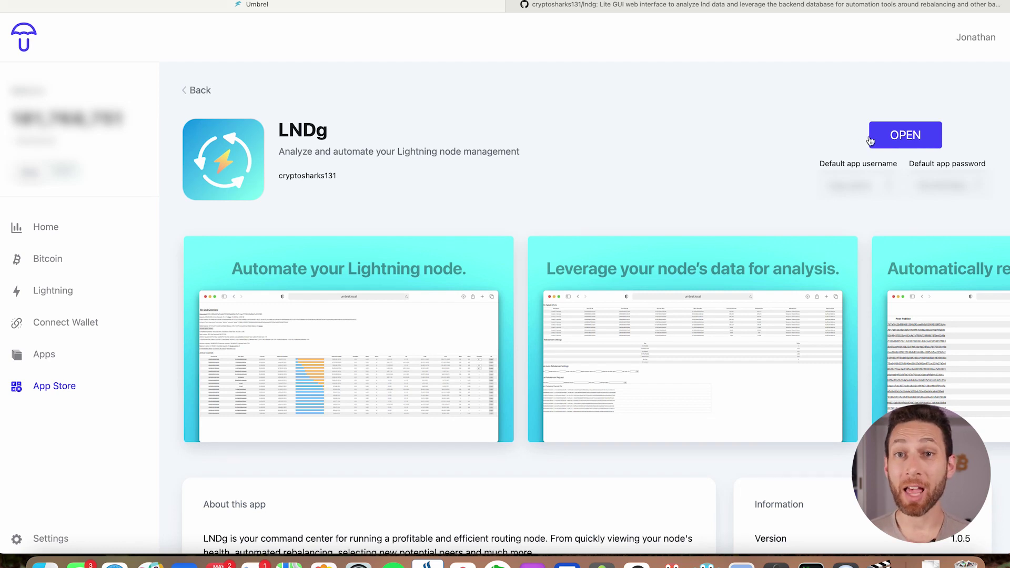
Step: Launch LNDg, log in with the stored username and password, and dismiss the offer to save the password
click(888, 138)
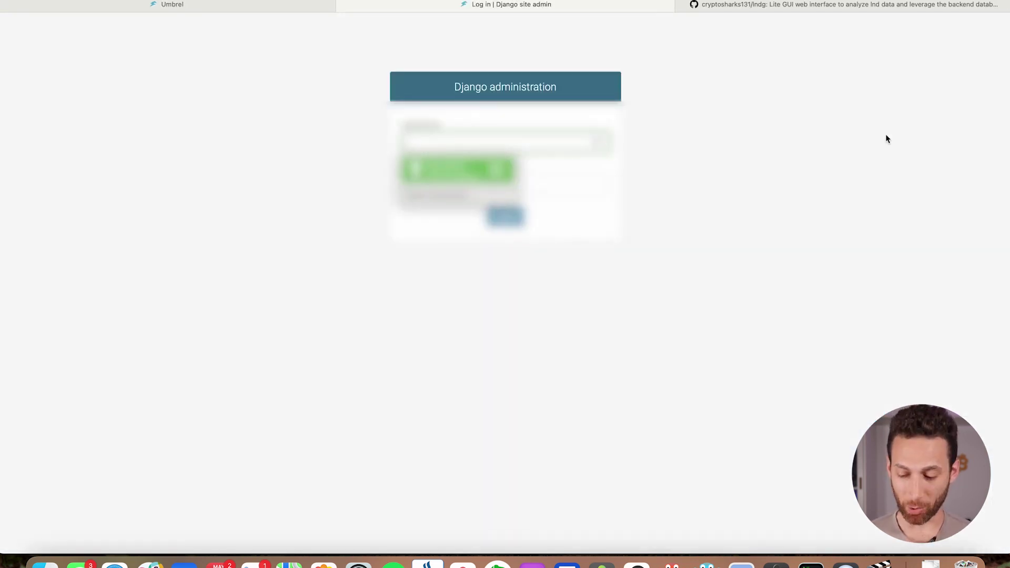
key(Return)
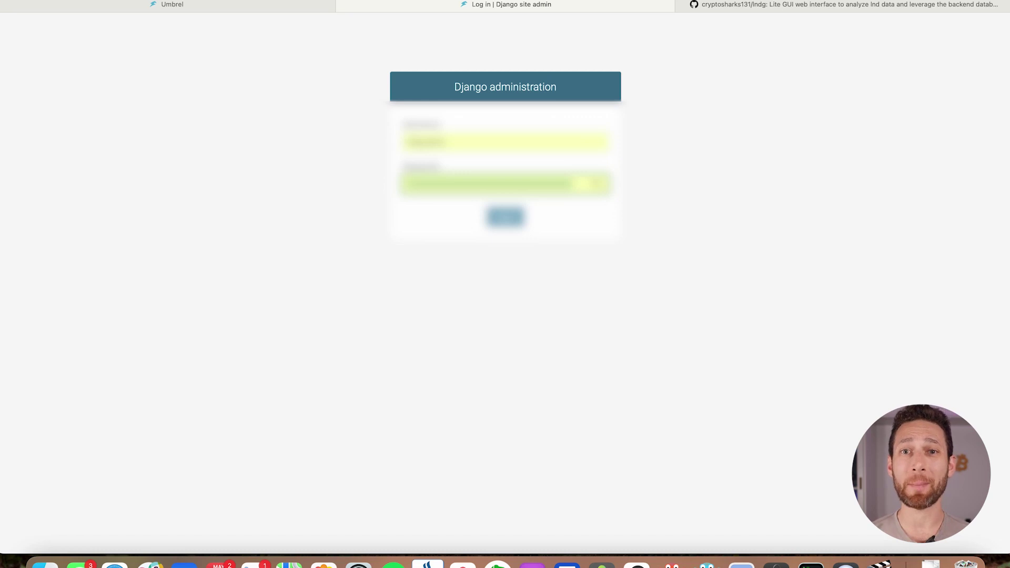
key(Return)
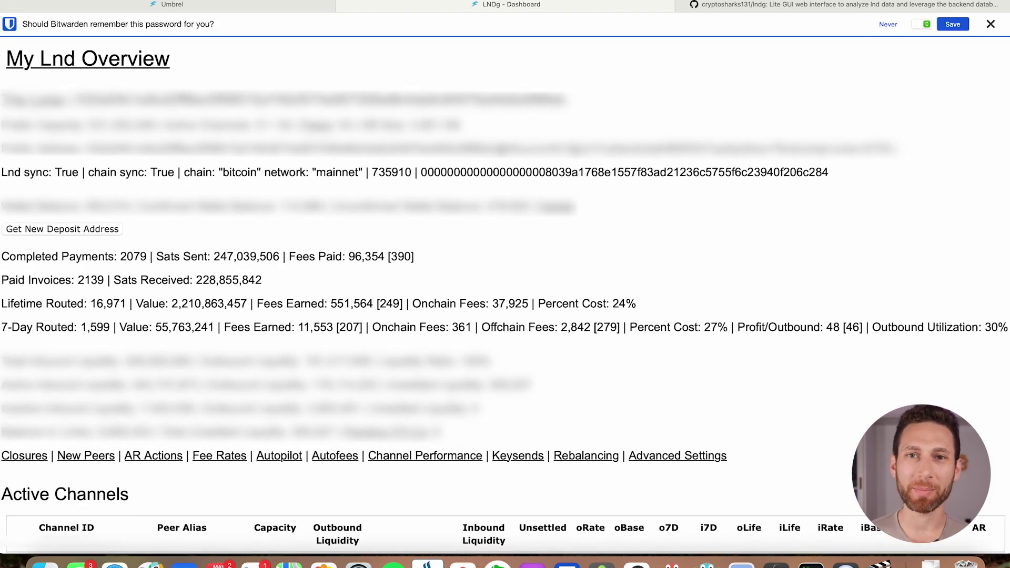
click(991, 25)
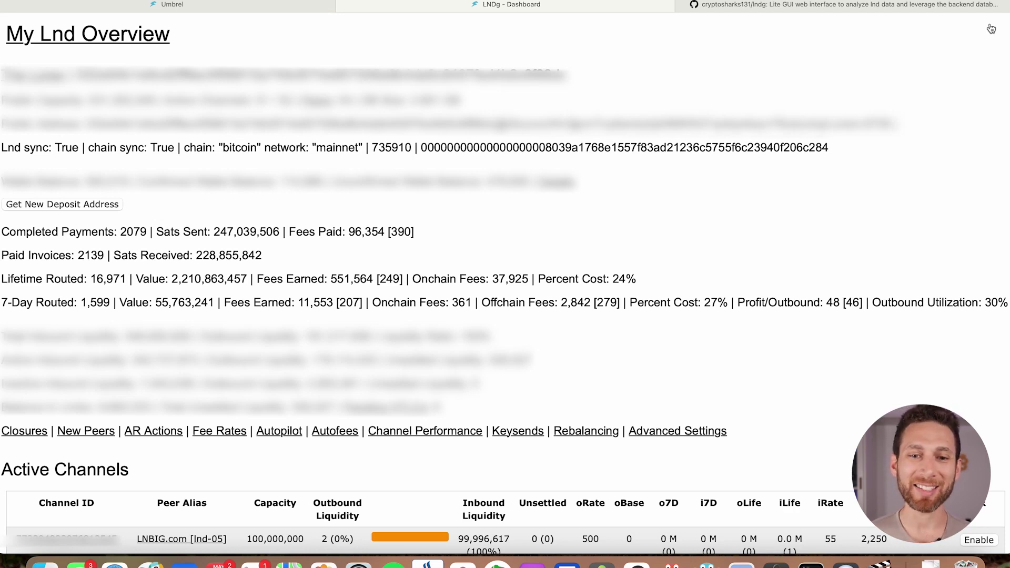
Step: Look over the node overview on the LNDg dashboard and open the Channel Performance page
scroll(652, 235, down, 2)
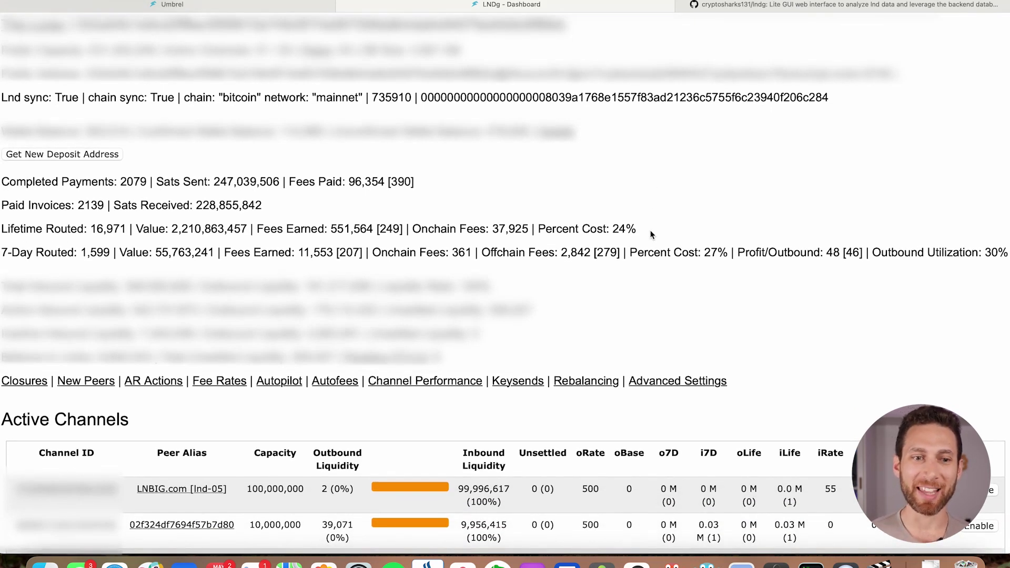
scroll(660, 234, down, 4)
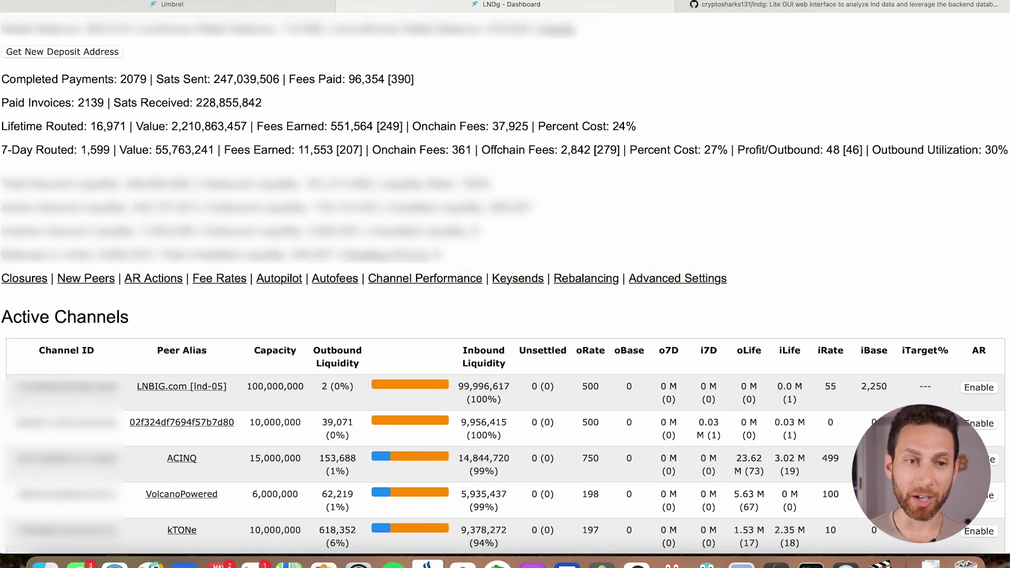
scroll(38, 259, down, 3)
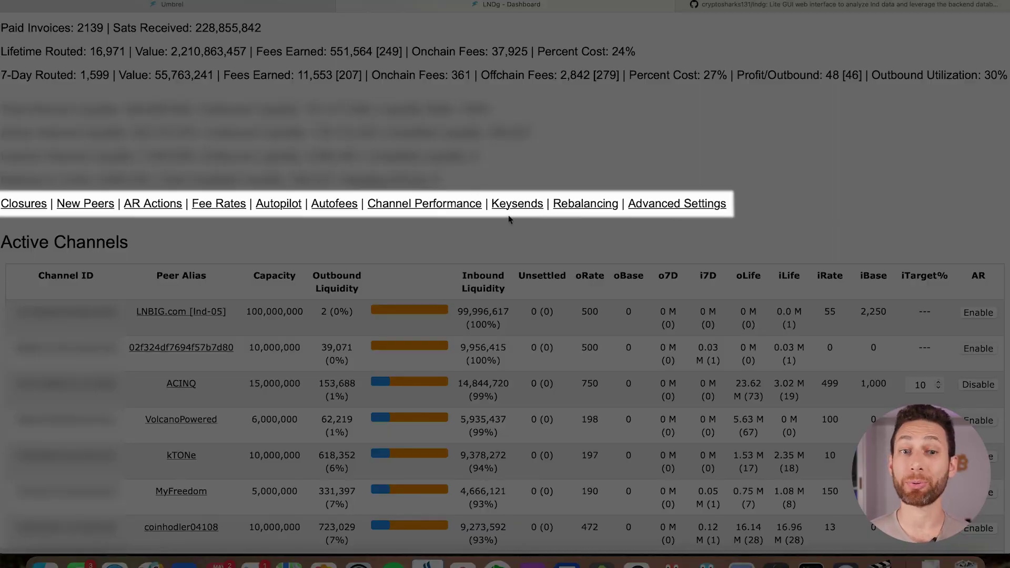
click(451, 209)
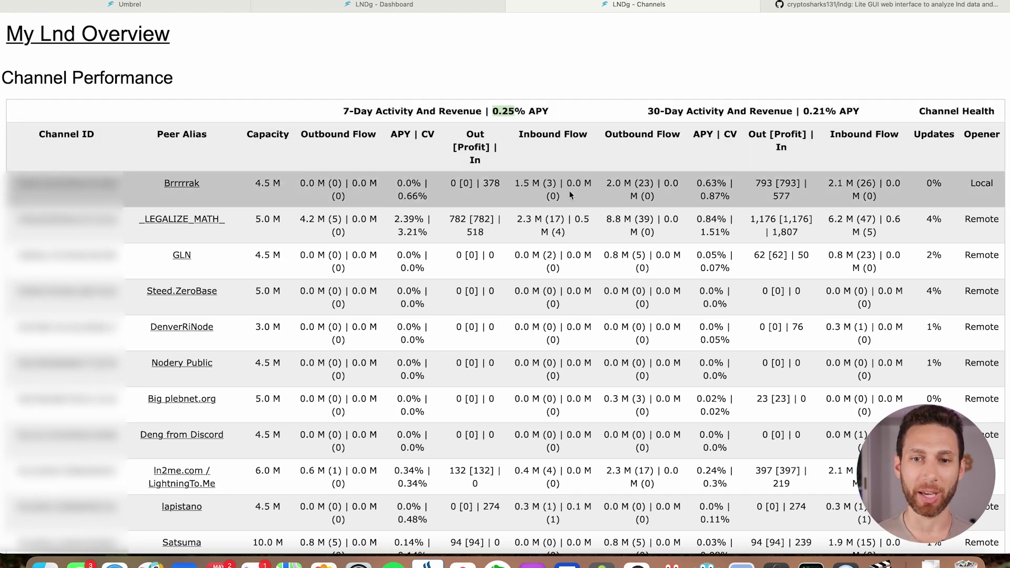
Step: Browse the channel performance table and highlight the 7-day outbound flow amount of the WalletOfSatoshi.com channel
scroll(538, 221, down, 5)
scroll(539, 221, down, 1)
scroll(539, 221, up, 3)
scroll(539, 221, down, 5)
scroll(539, 219, down, 10)
scroll(496, 247, up, 5)
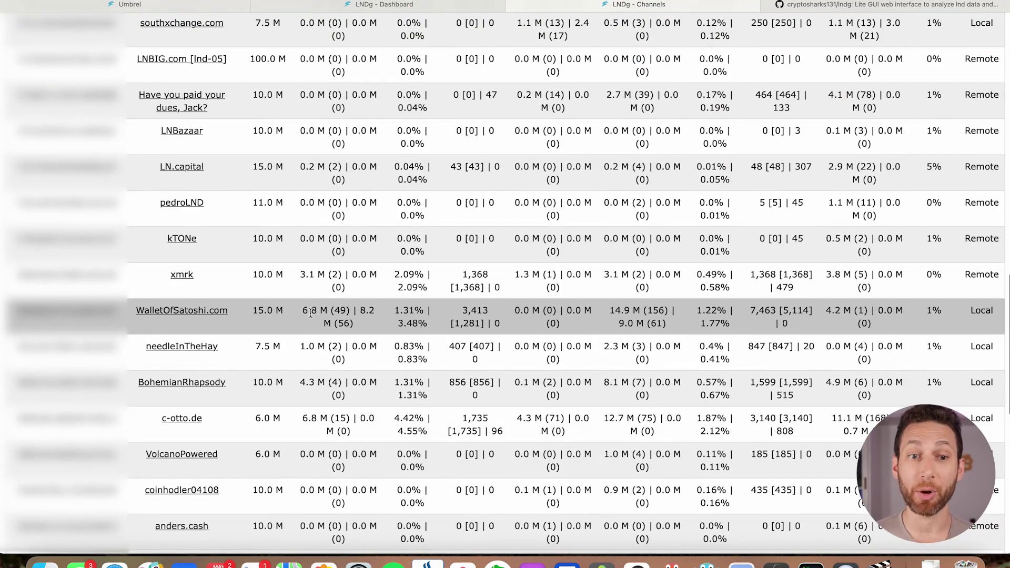
double_click(311, 311)
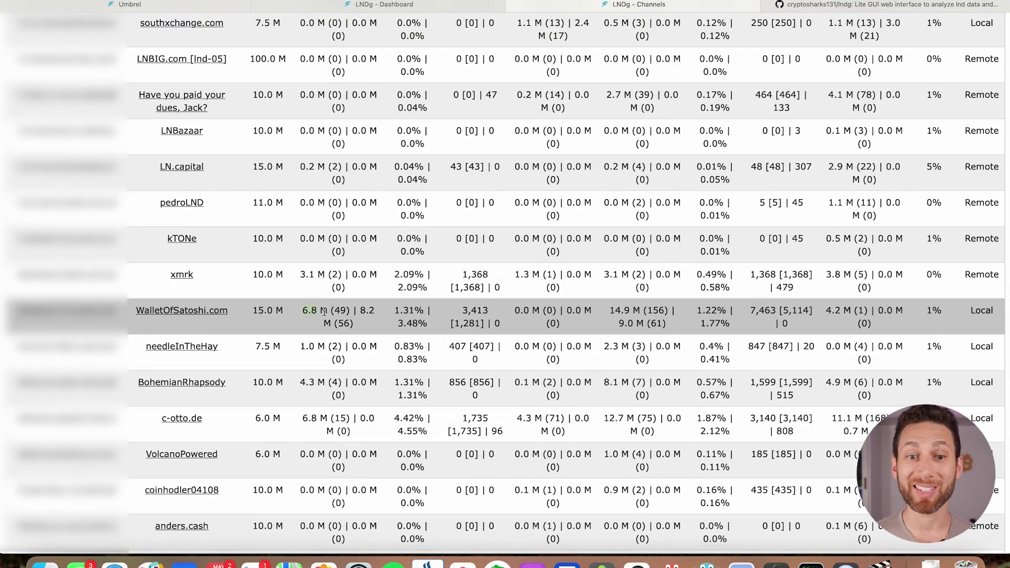
Step: Check the 7-day column headings and highlight the bracketed profit figure of the WalletOfSatoshi.com channel
scroll(324, 311, up, 15)
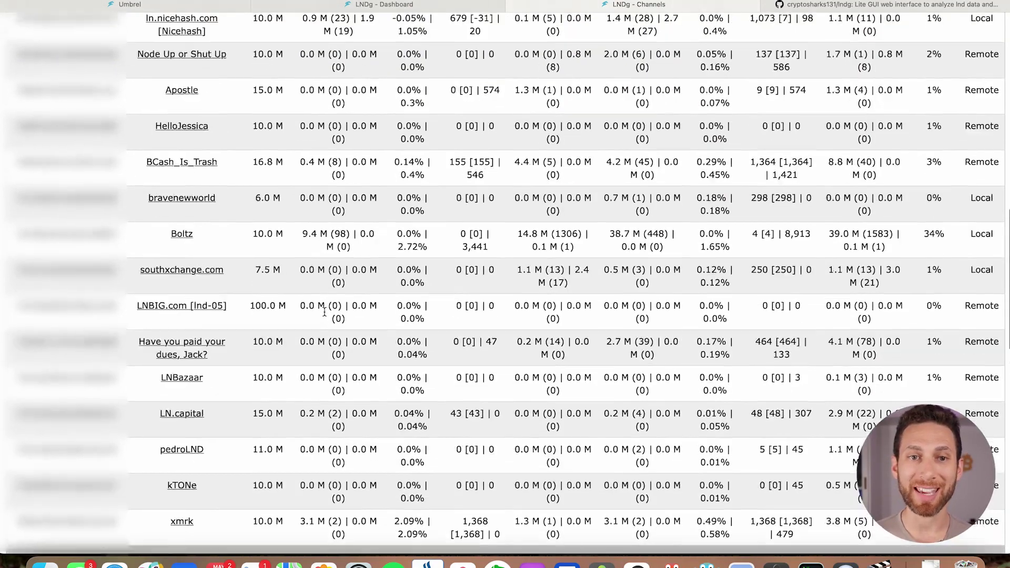
scroll(324, 387, down, 12)
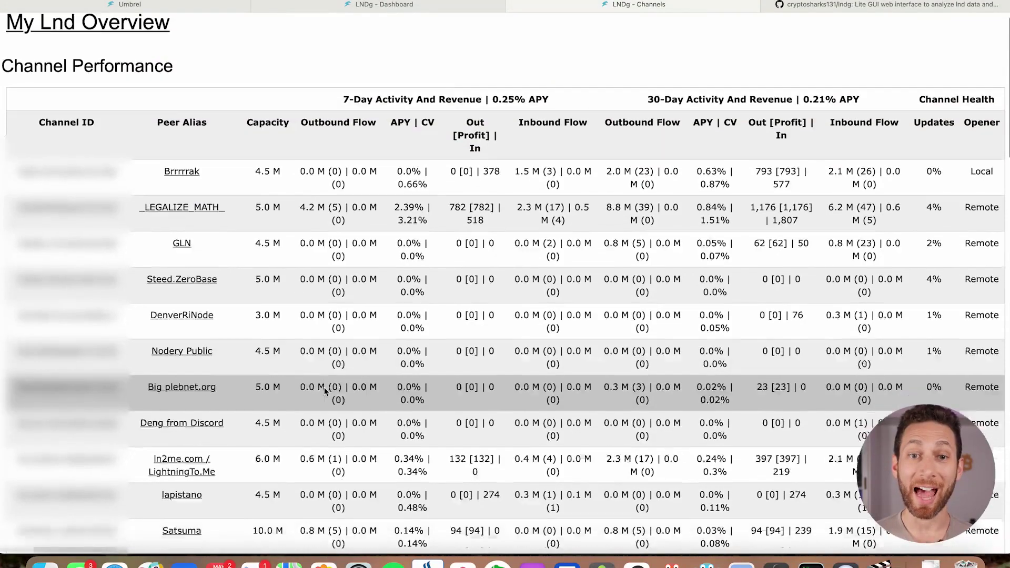
scroll(324, 387, down, 5)
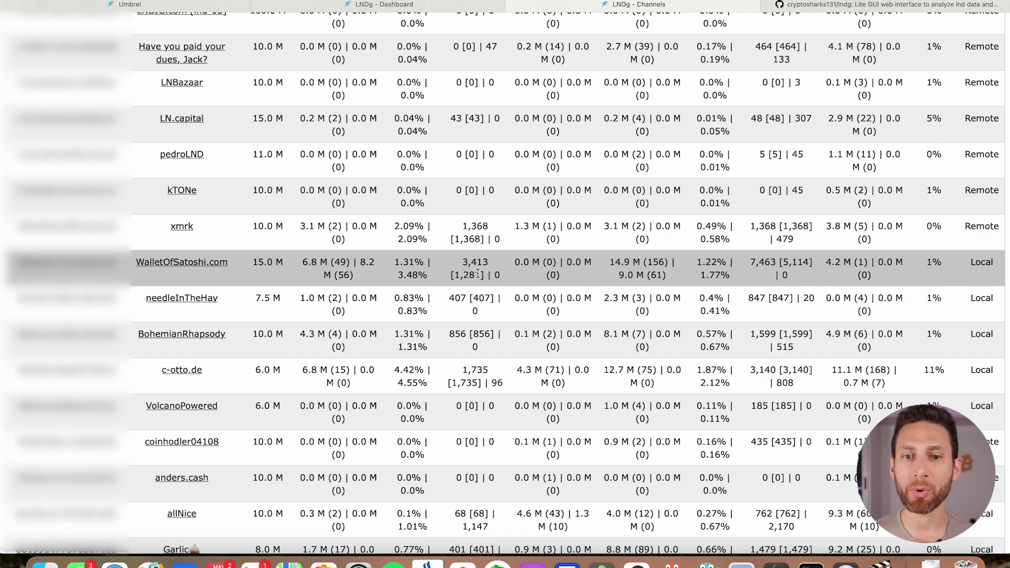
drag(481, 275, 457, 277)
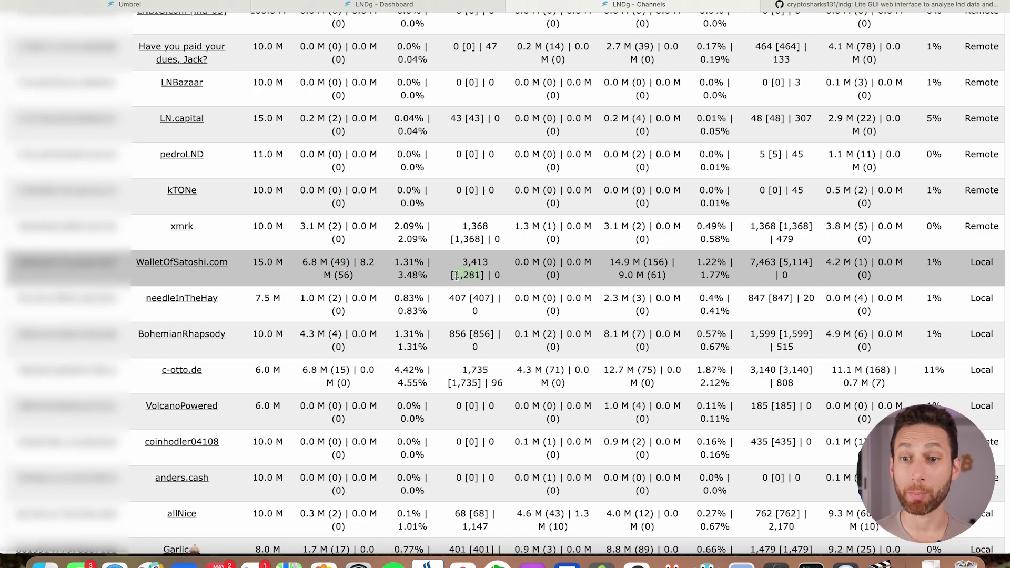
Step: Find the Kraken channel in the performance table and open its channel details
scroll(457, 276, up, 15)
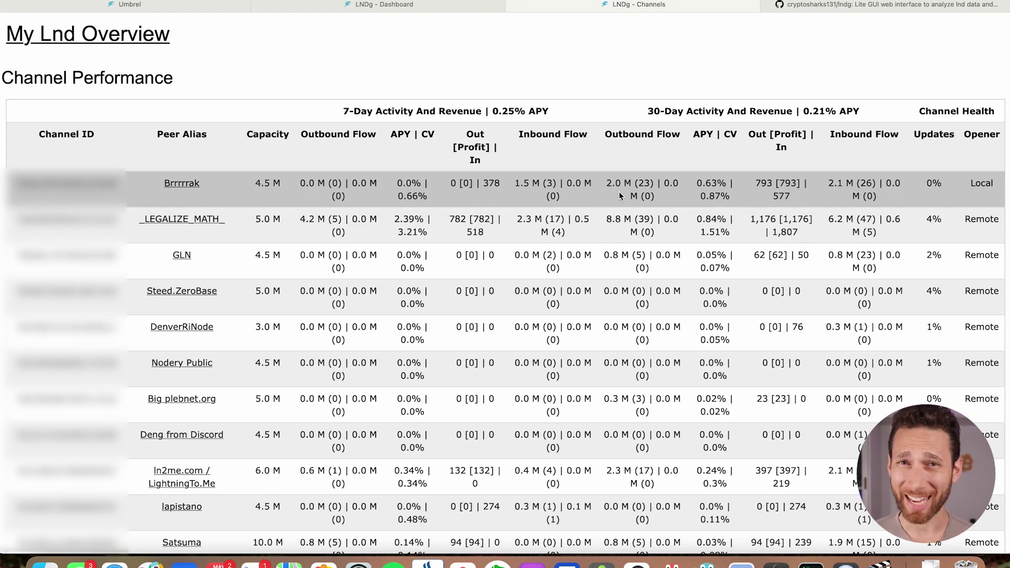
scroll(619, 196, down, 5)
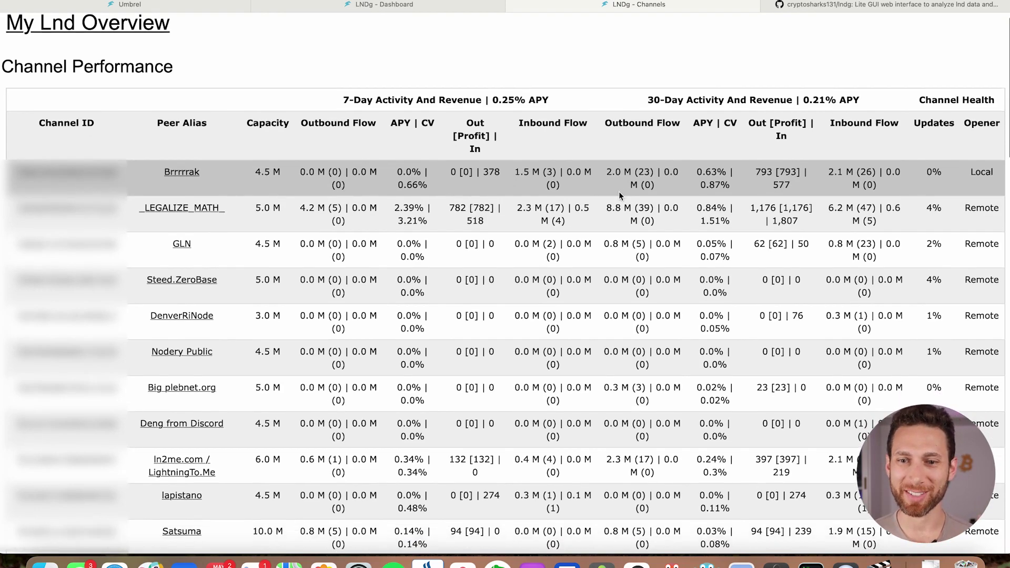
scroll(620, 192, down, 15)
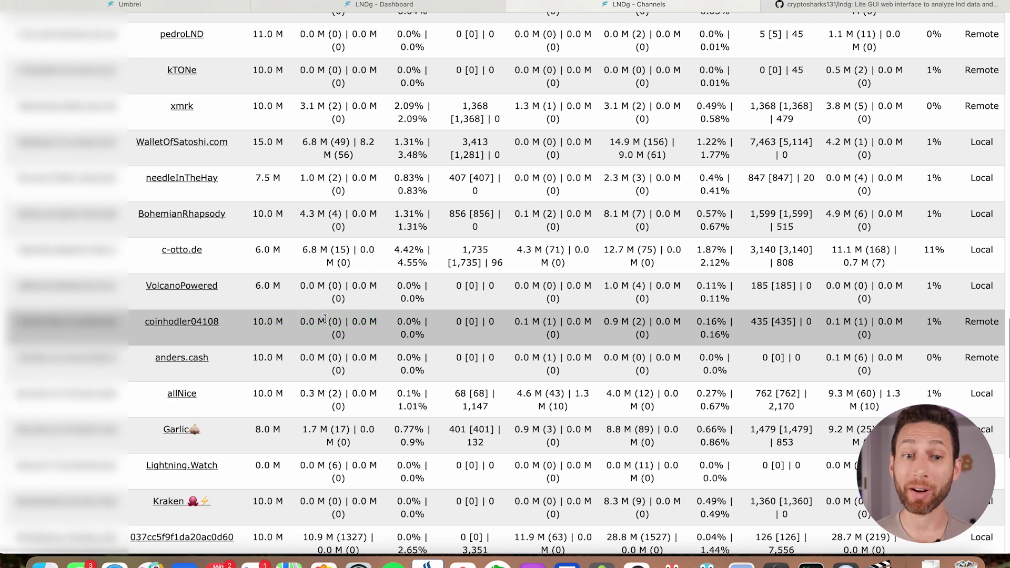
scroll(325, 318, down, 3)
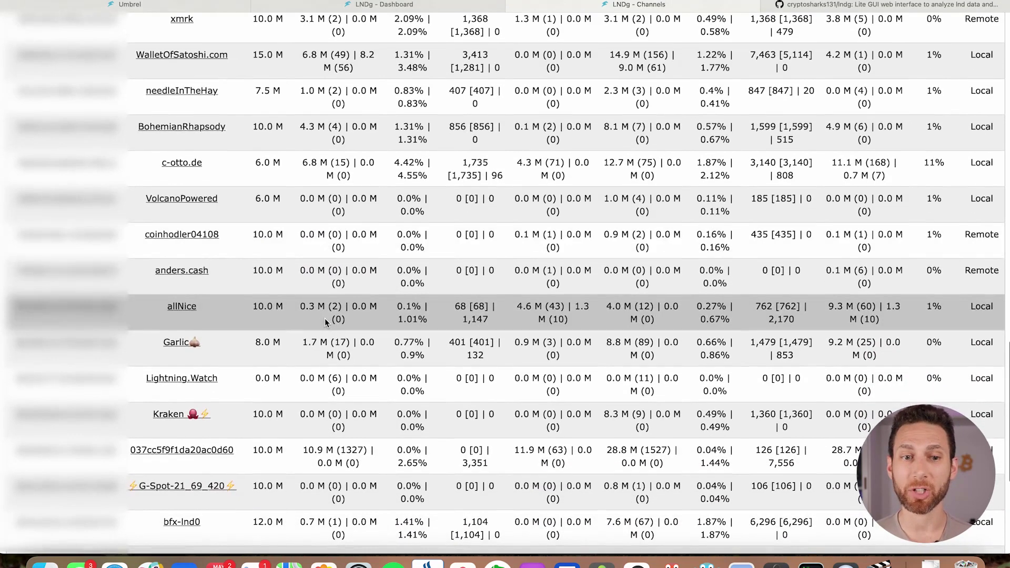
scroll(324, 318, down, 3)
click(30, 354)
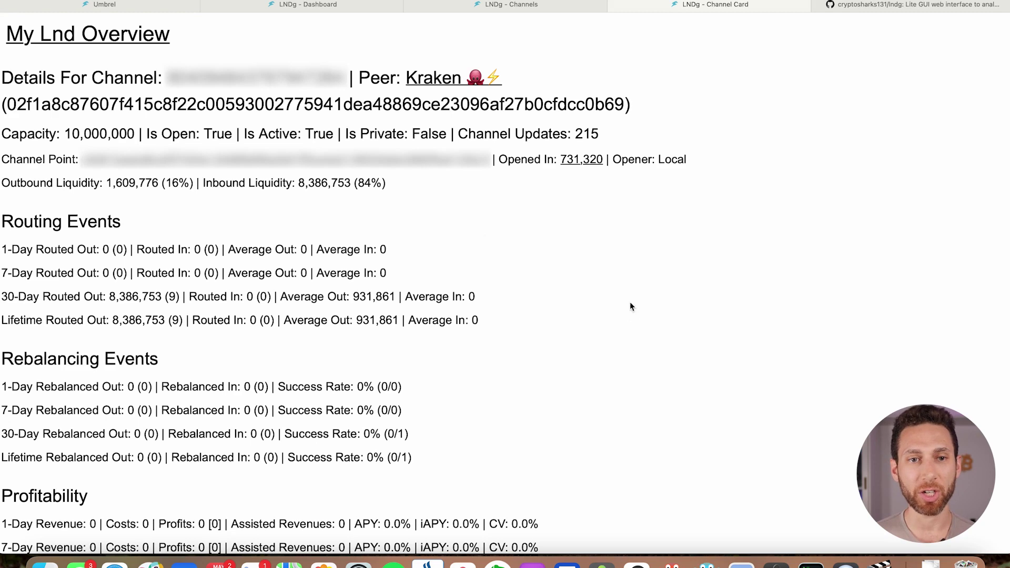
Step: Look through the Kraken channel's routing, rebalancing, settings and recent event sections, highlighting the Profitability section
scroll(447, 257, down, 2)
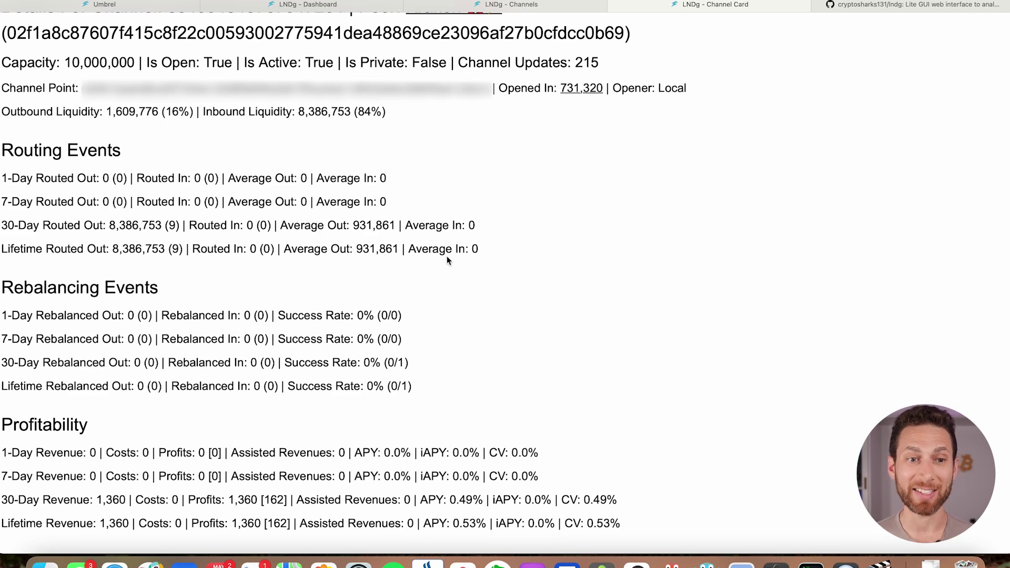
scroll(447, 255, down, 6)
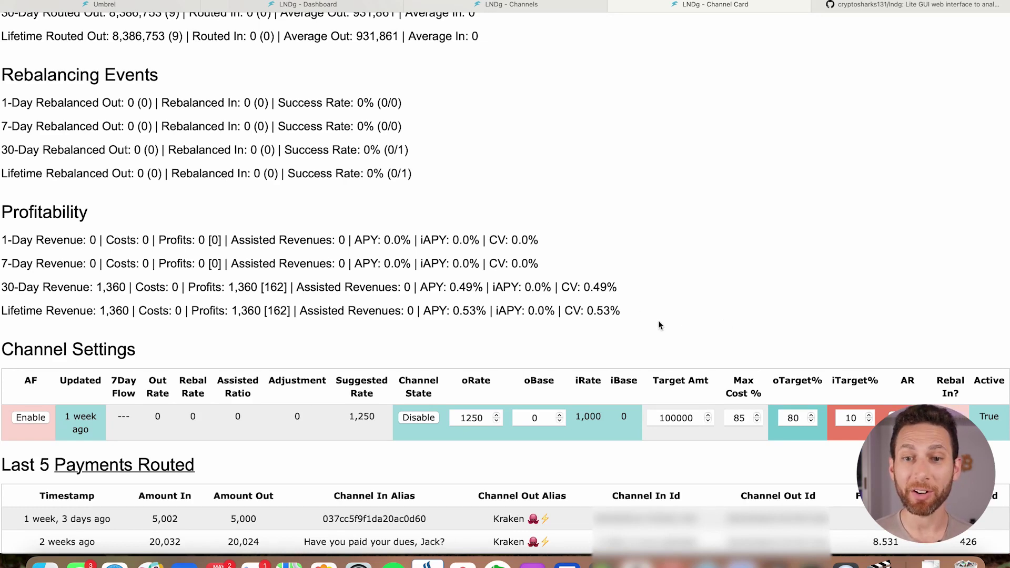
drag(640, 315, 1, 200)
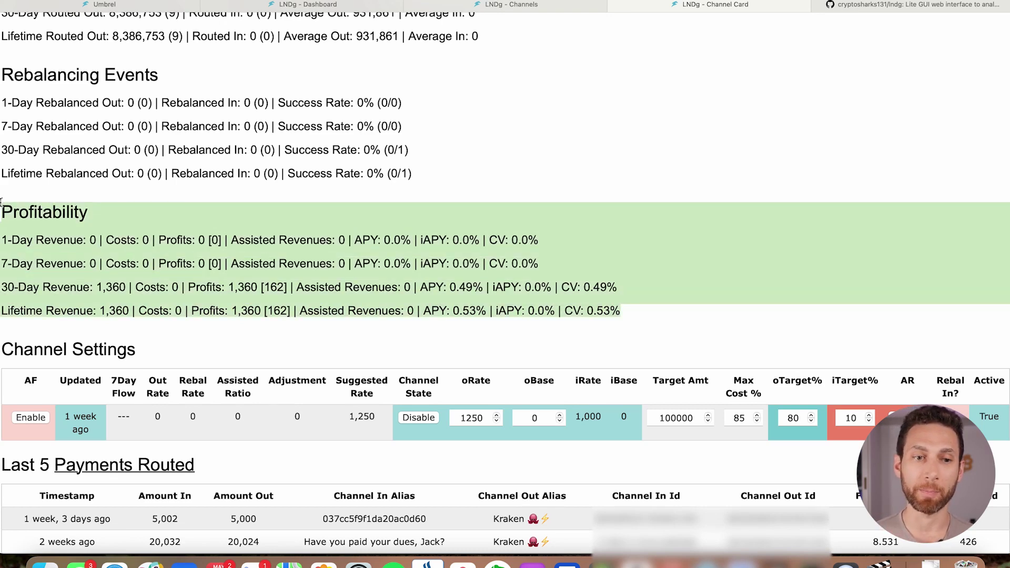
scroll(435, 211, down, 5)
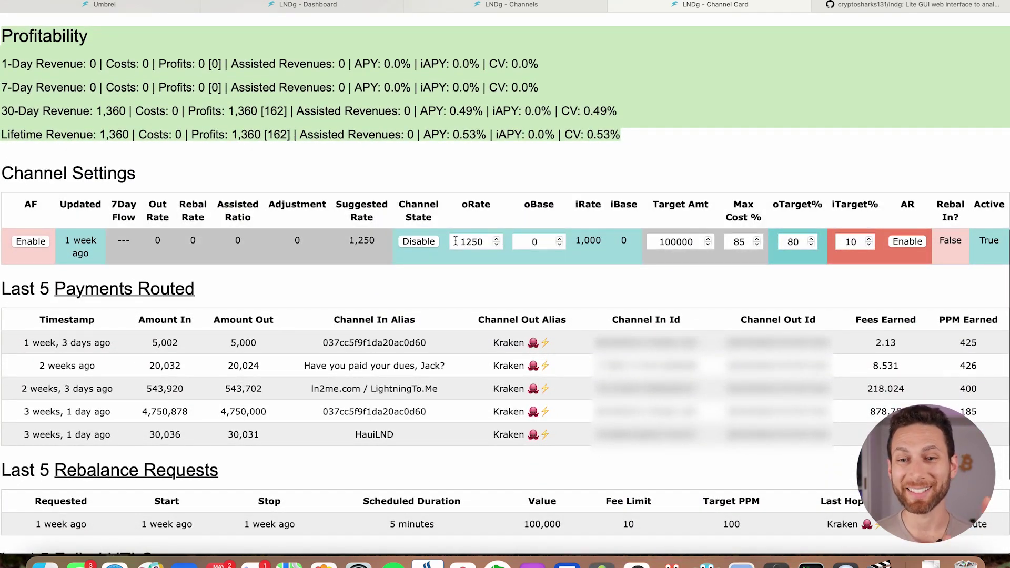
scroll(456, 241, down, 1)
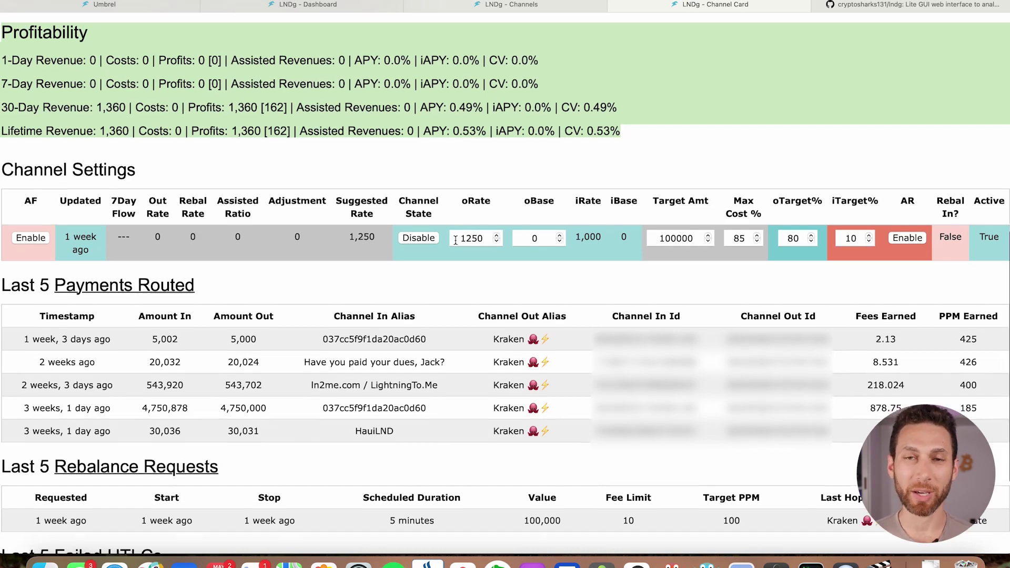
scroll(455, 239, down, 5)
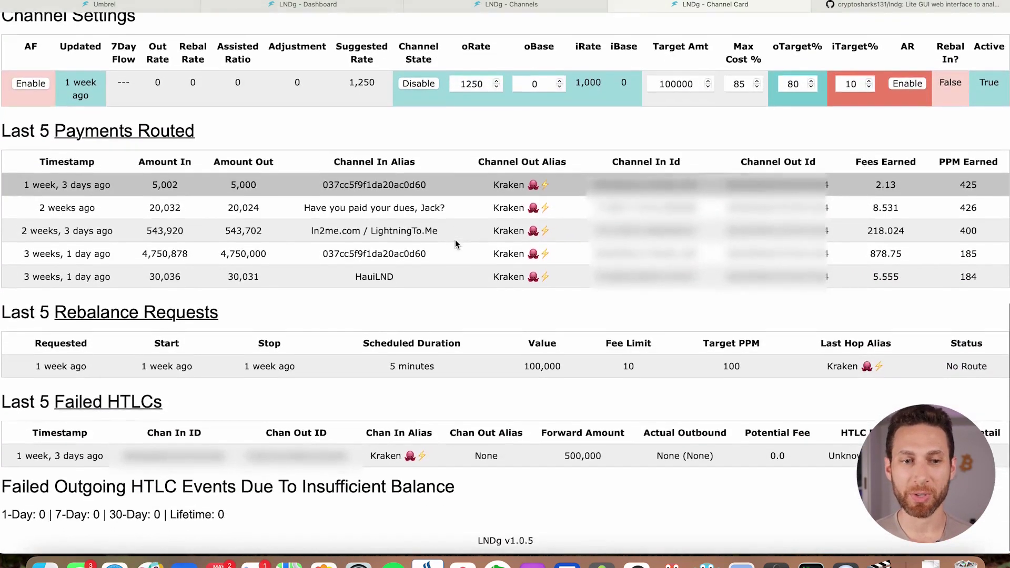
scroll(456, 239, up, 20)
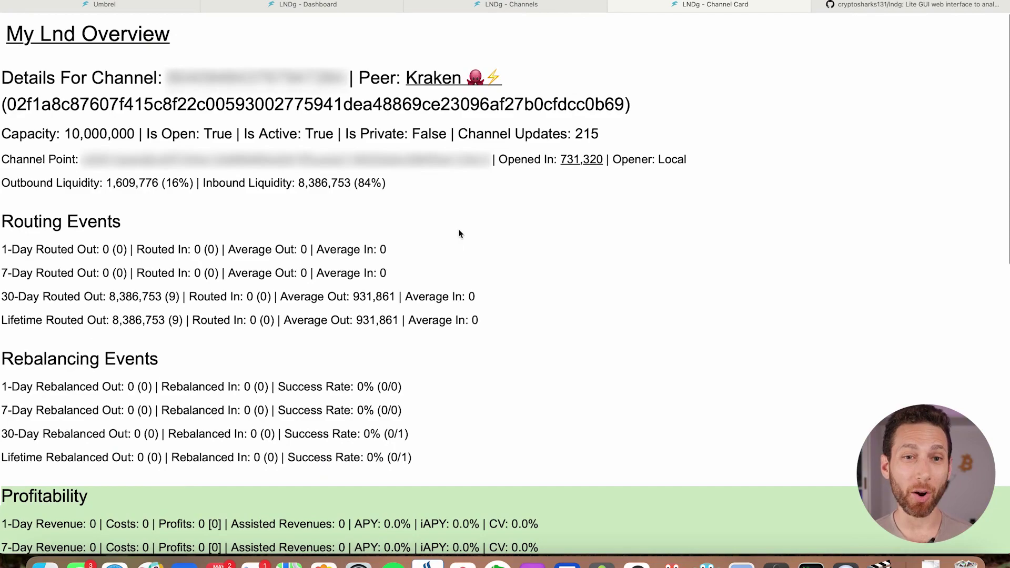
Step: Close the Kraken channel details and Channel Performance pages, and open the Rebalancing page from the dashboard
click(614, 5)
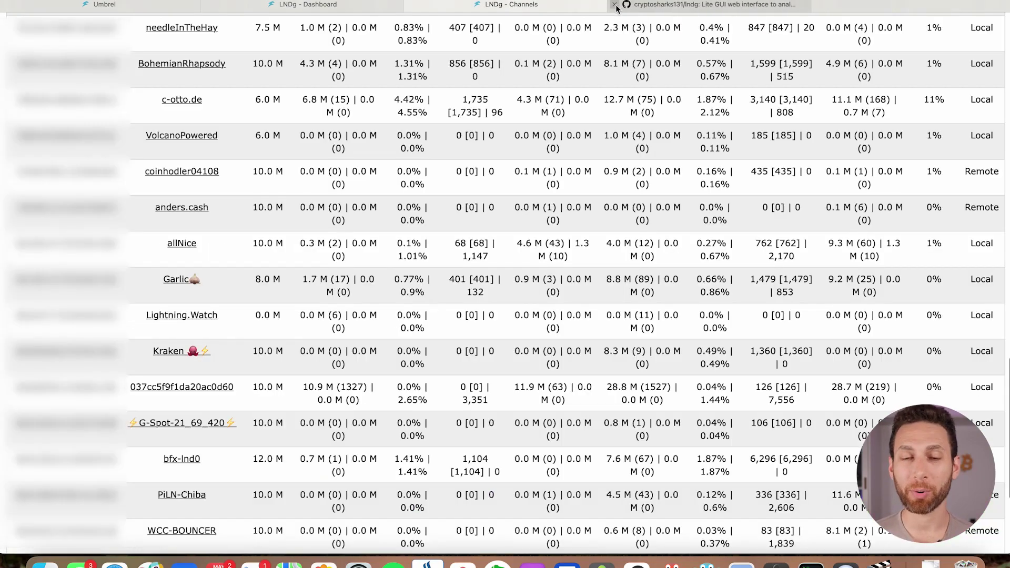
scroll(452, 297, up, 15)
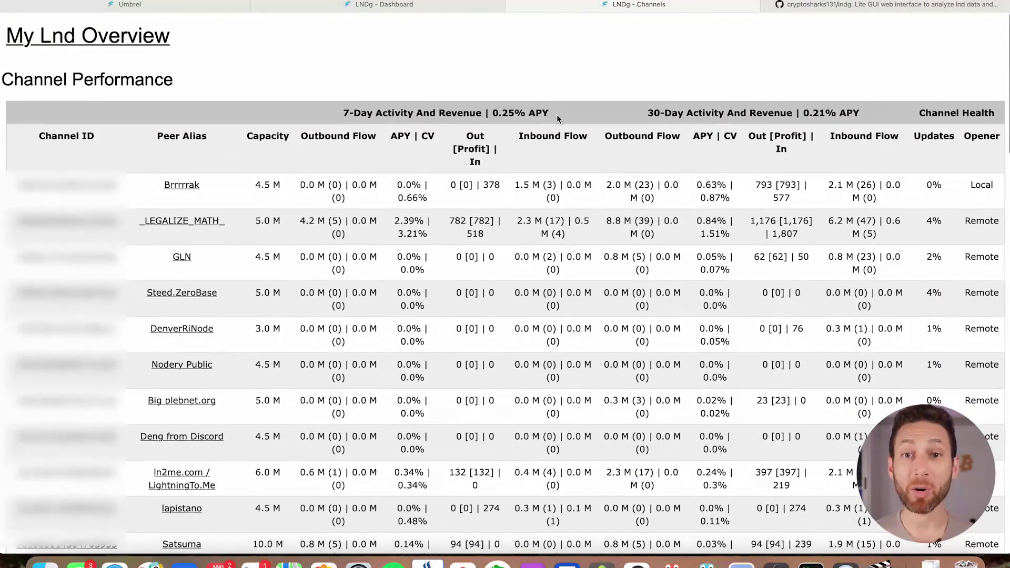
click(512, 5)
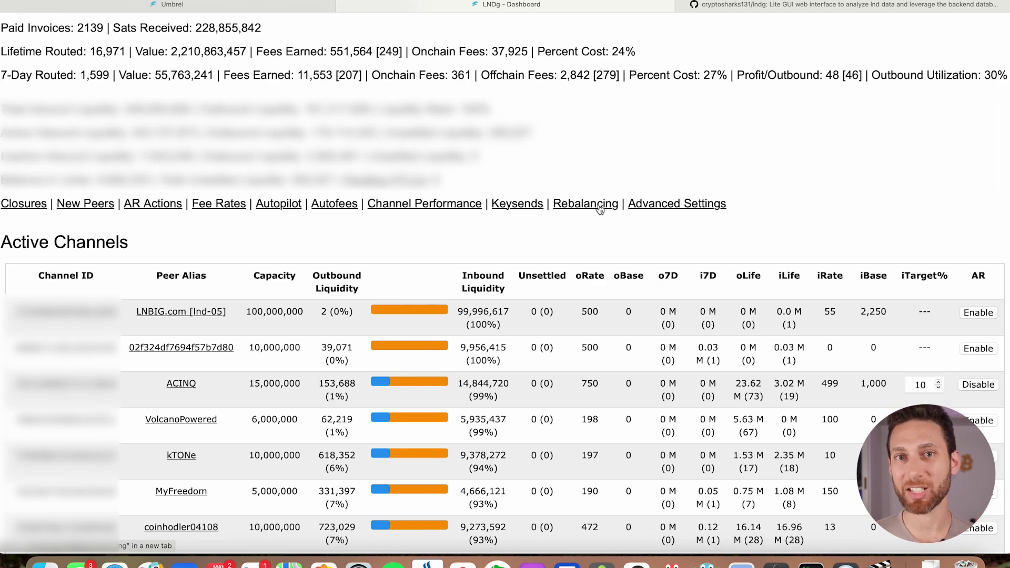
click(599, 209)
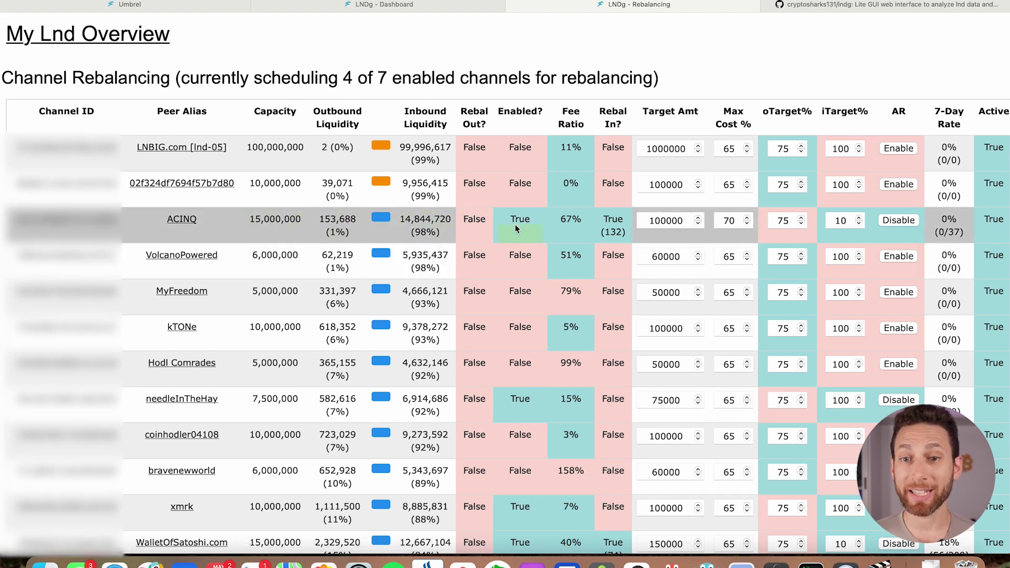
Step: Examine the ACINQ channel's target amount and the iTarget% and oTarget% columns in the rebalancing table
click(666, 221)
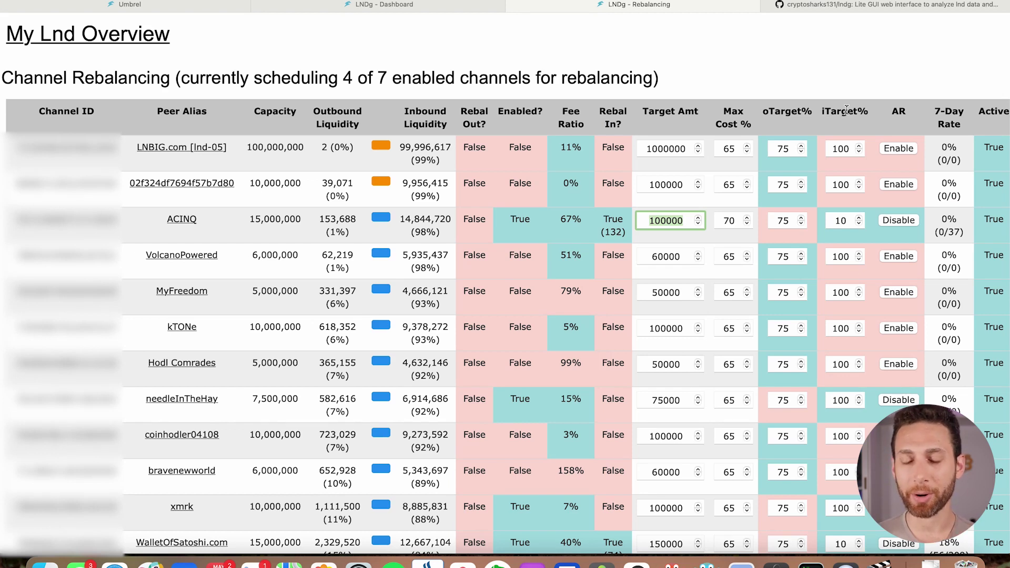
click(846, 110)
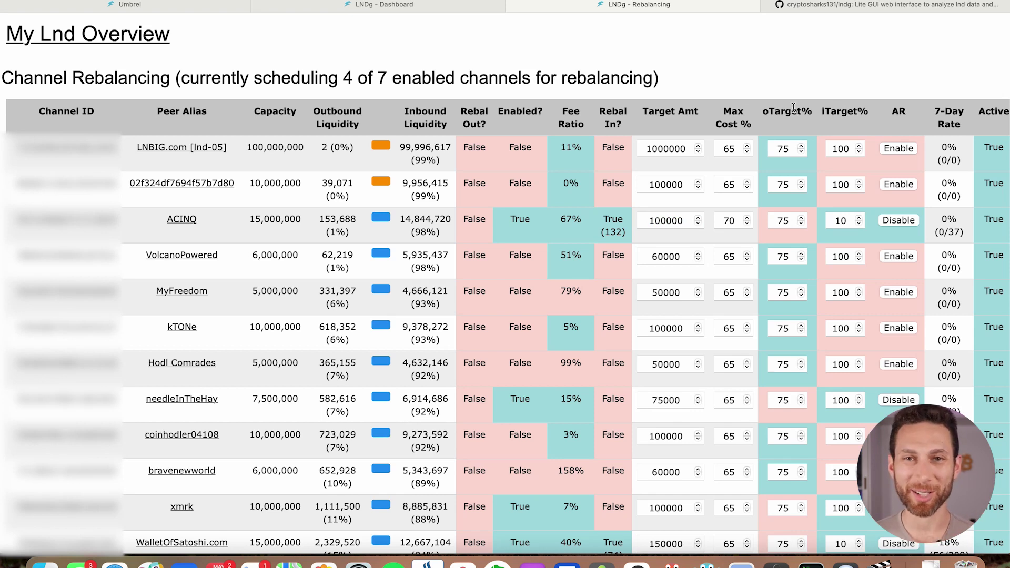
mouse_move(794, 107)
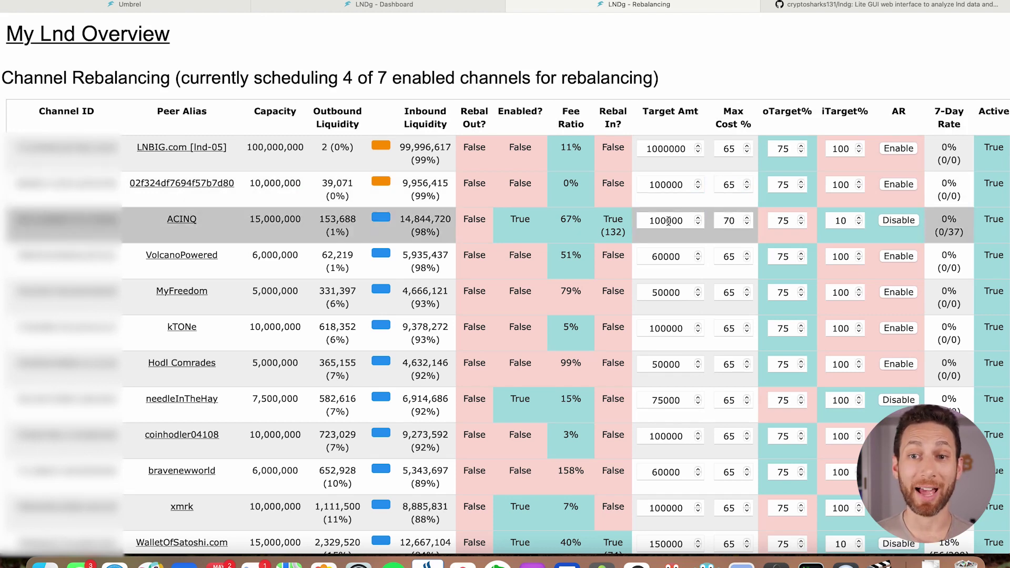
Step: Enter a max cost of 80% for the ACINQ channel and submit a rebalancing target amount of 50000
click(722, 217)
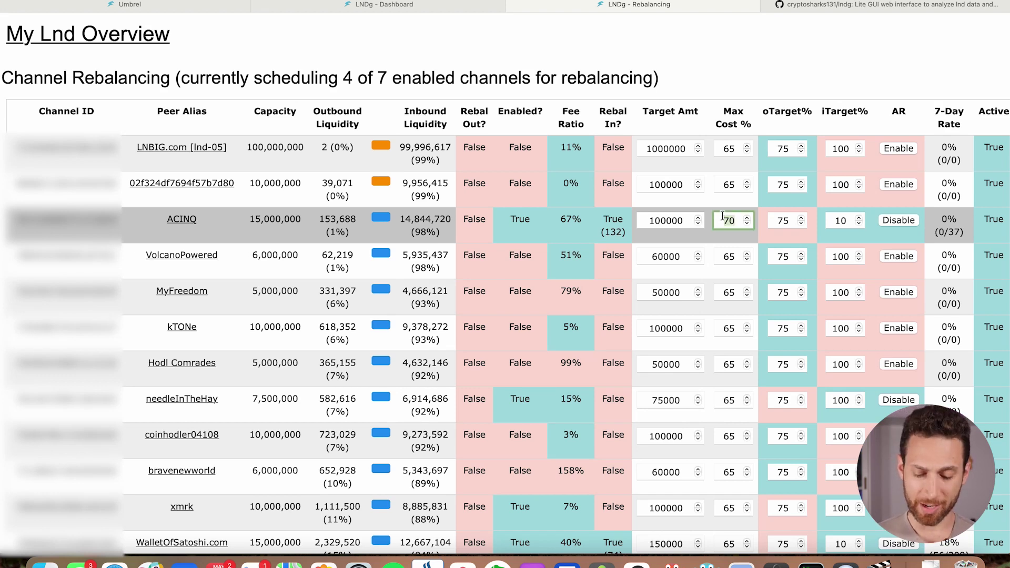
text(80)
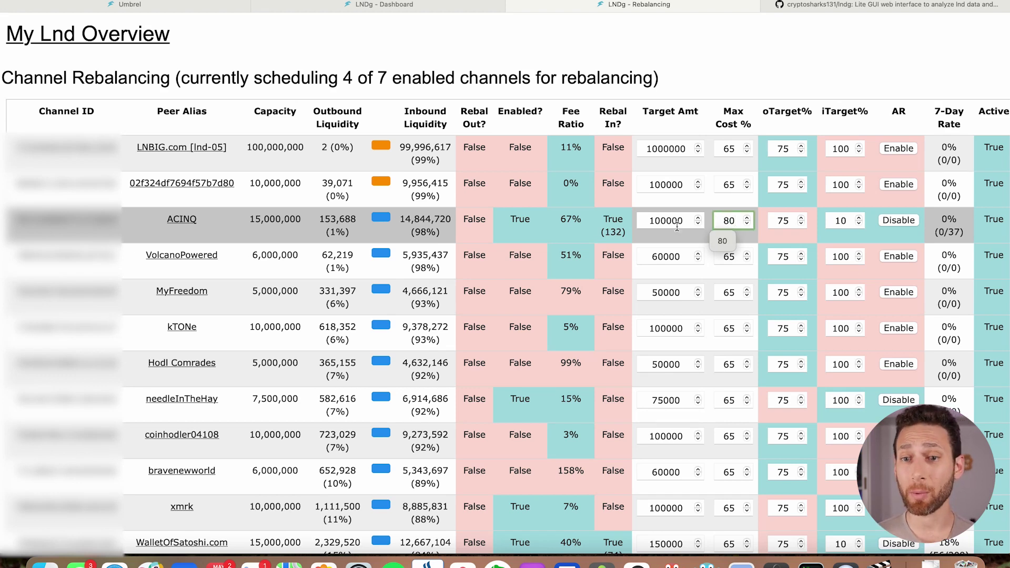
click(682, 221)
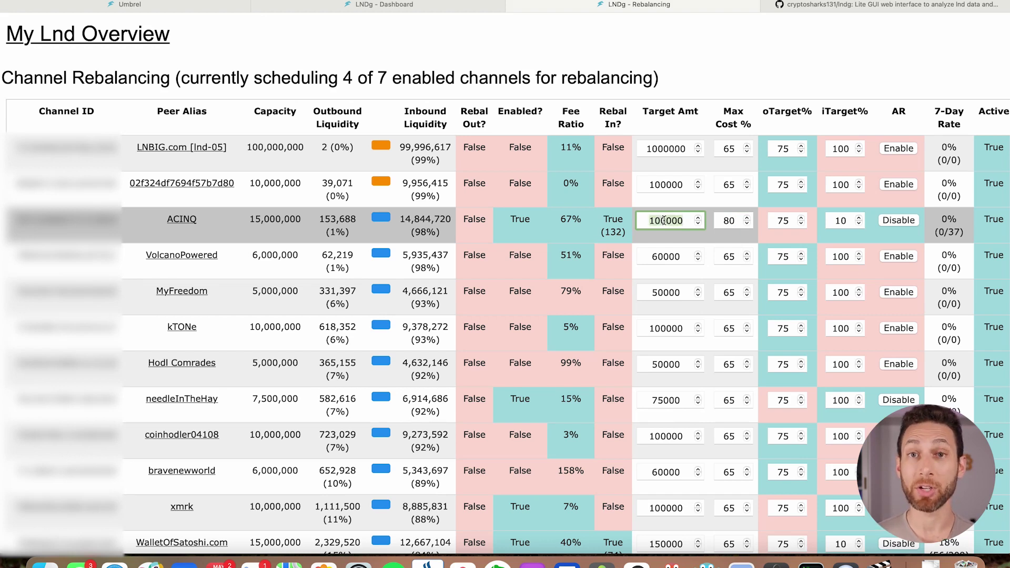
double_click(665, 220)
text(50000)
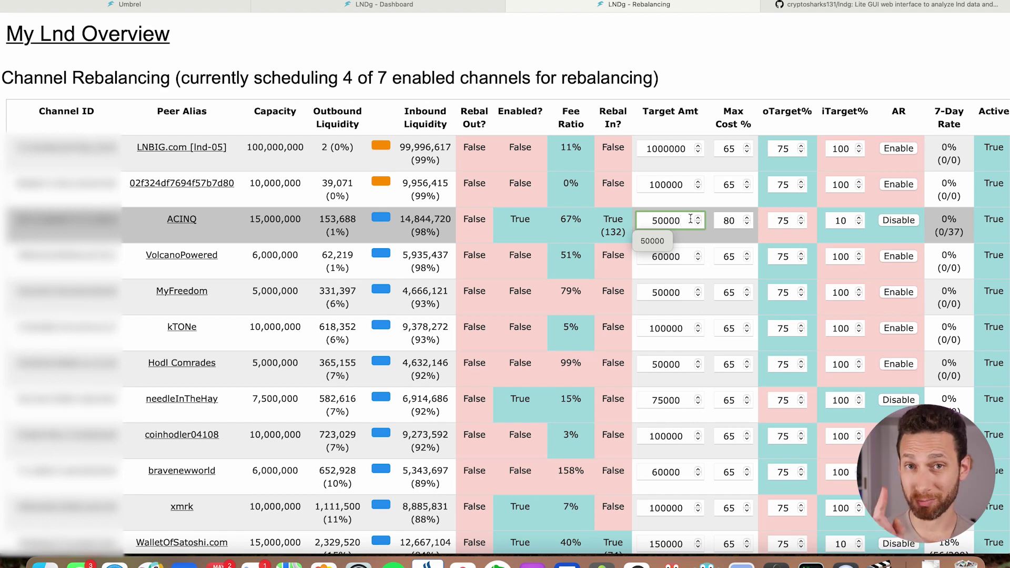
key(Return)
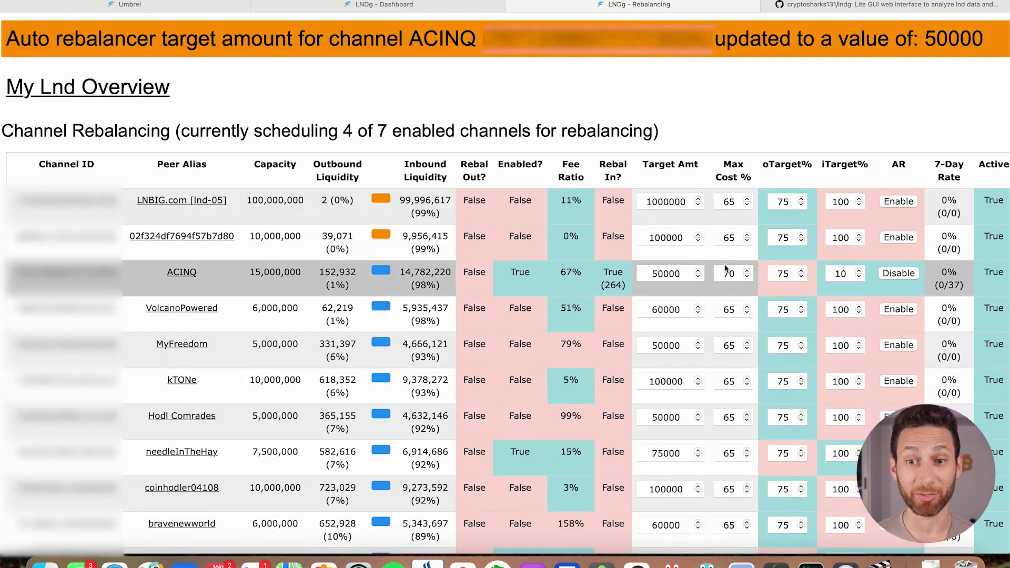
Step: Set the ACINQ channel's max rebalancing cost to 80% and submit it
double_click(723, 272)
text(80)
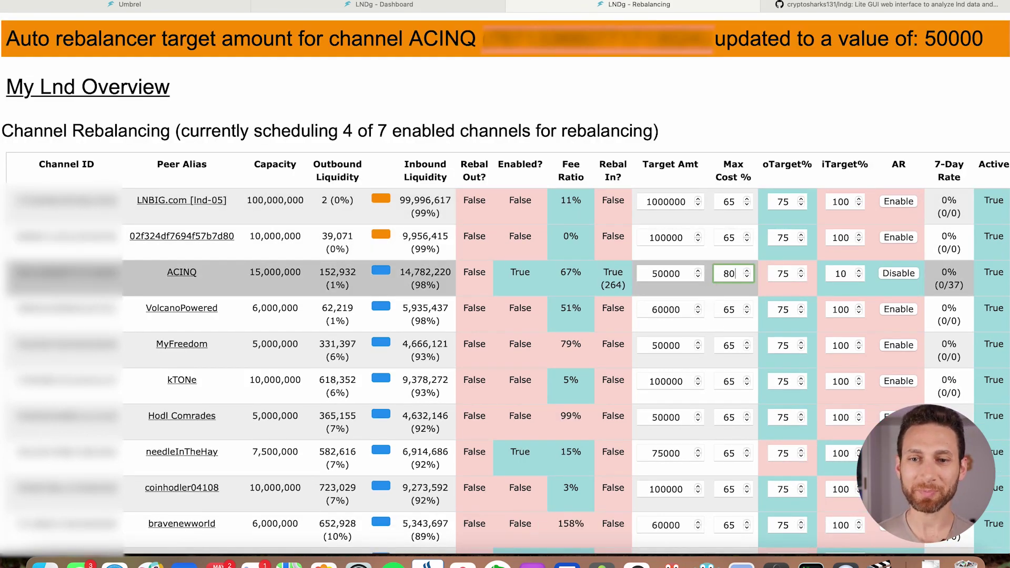
key(Return)
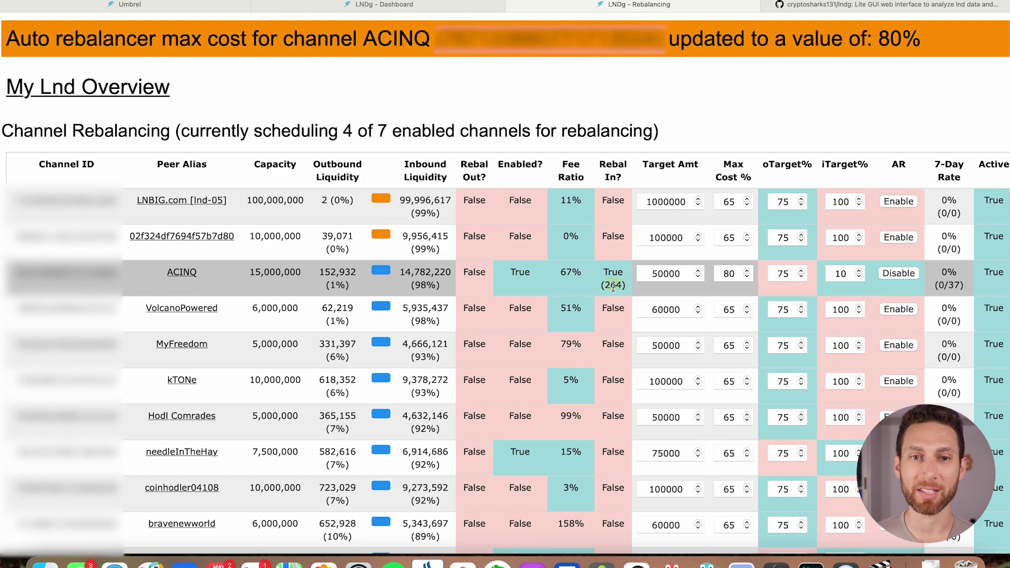
Step: Examine the scheduled-channels heading, the rebalancing status of all channels, and the Last 20 Rebalance Requests list
drag(340, 128, 653, 136)
click(356, 125)
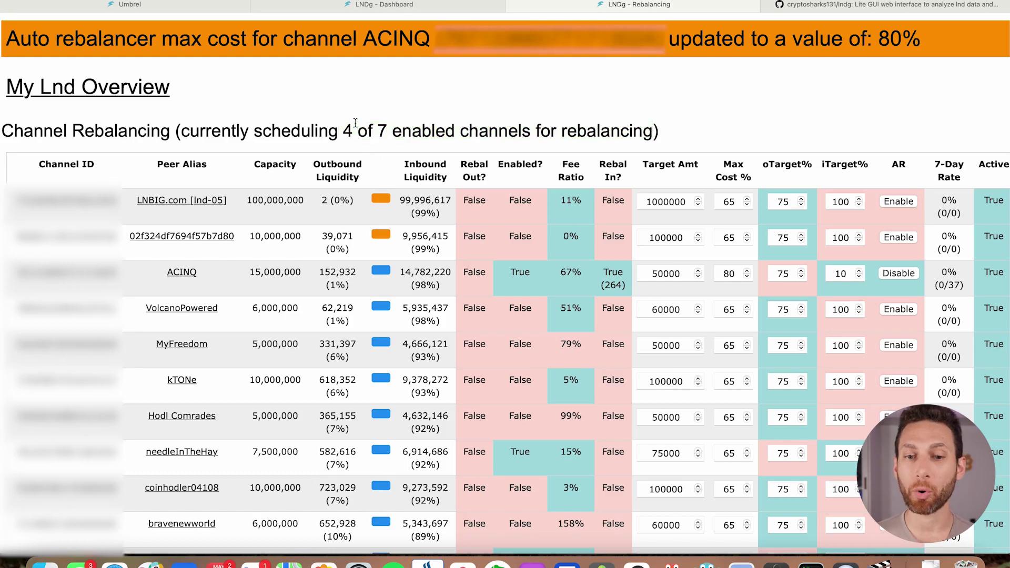
scroll(863, 365, down, 20)
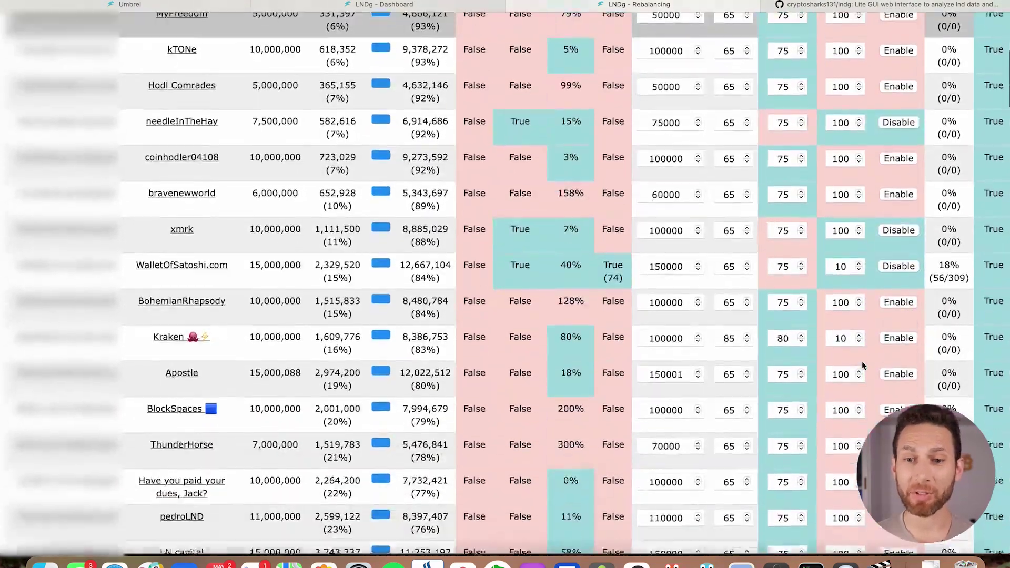
scroll(863, 365, down, 20)
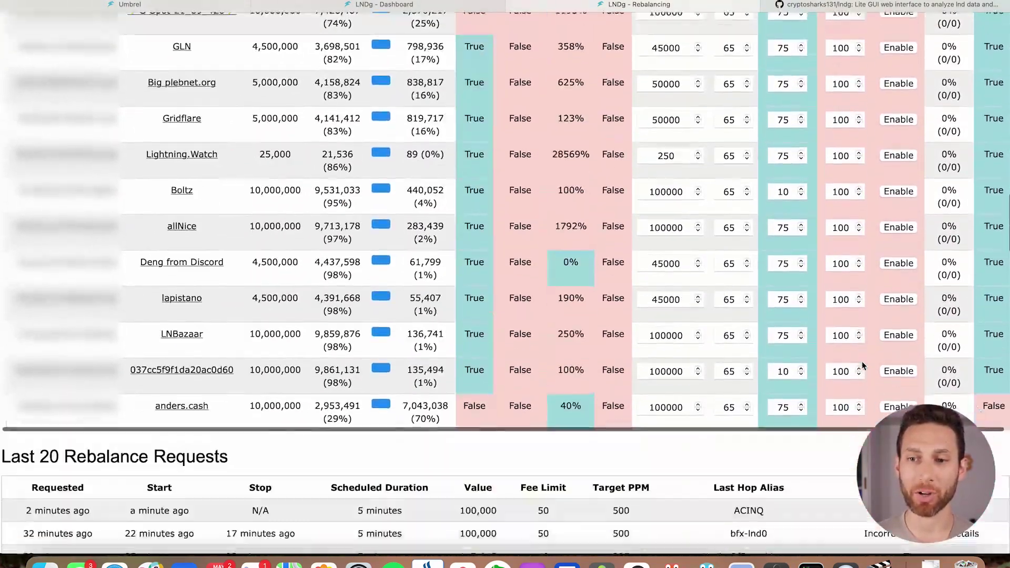
scroll(861, 361, up, 5)
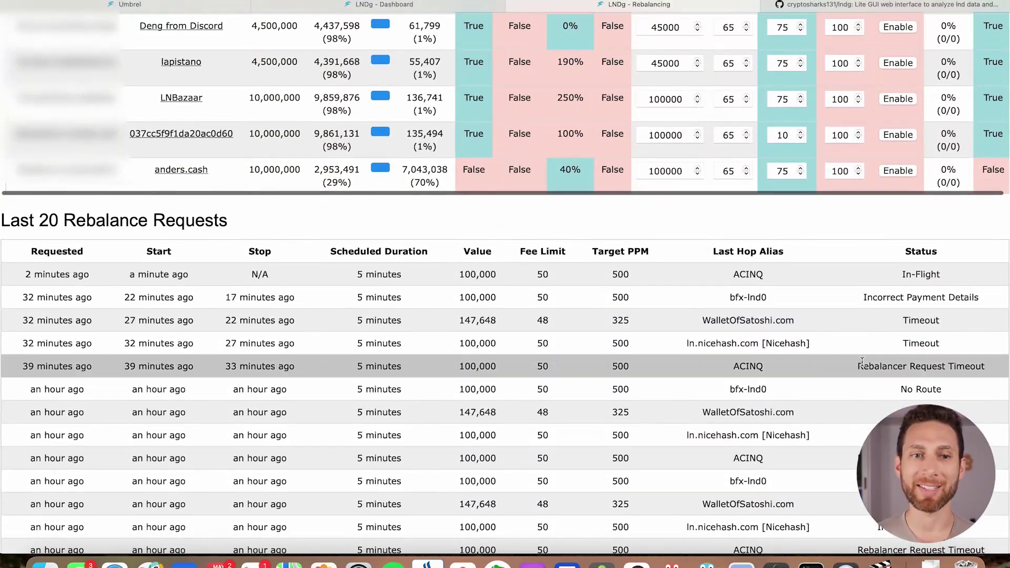
scroll(862, 361, up, 14)
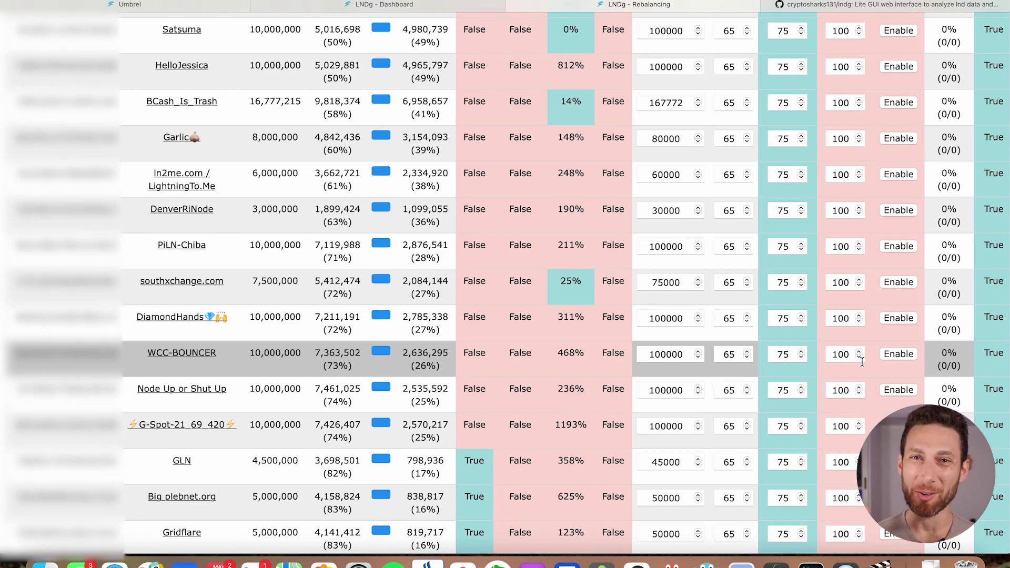
scroll(862, 362, up, 9)
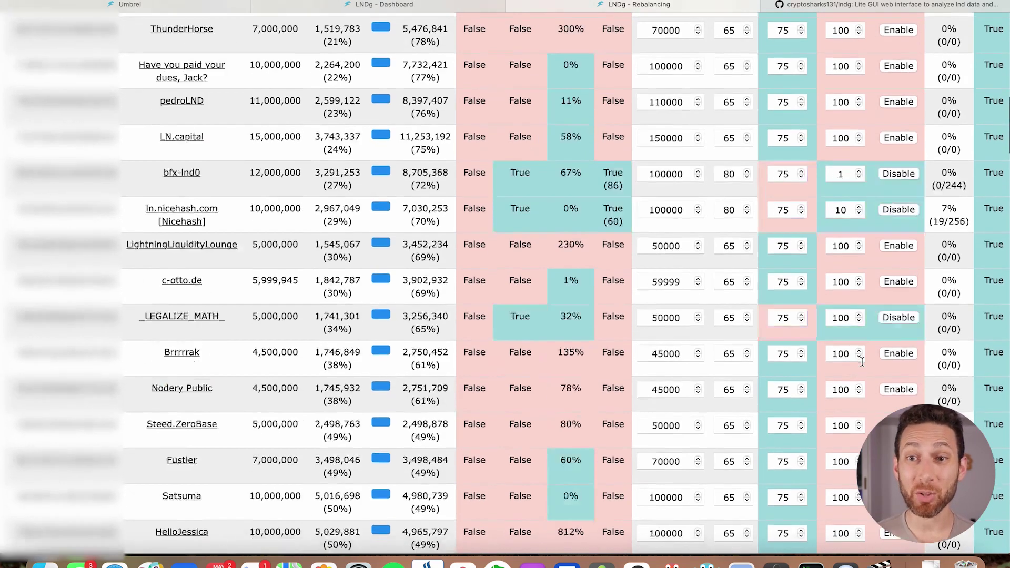
scroll(862, 362, up, 9)
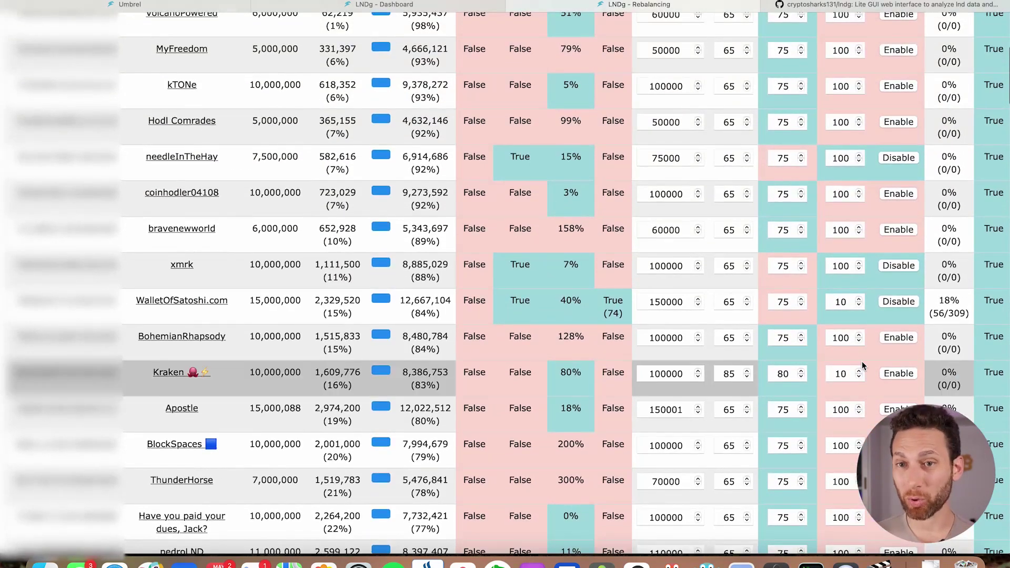
scroll(862, 360, up, 5)
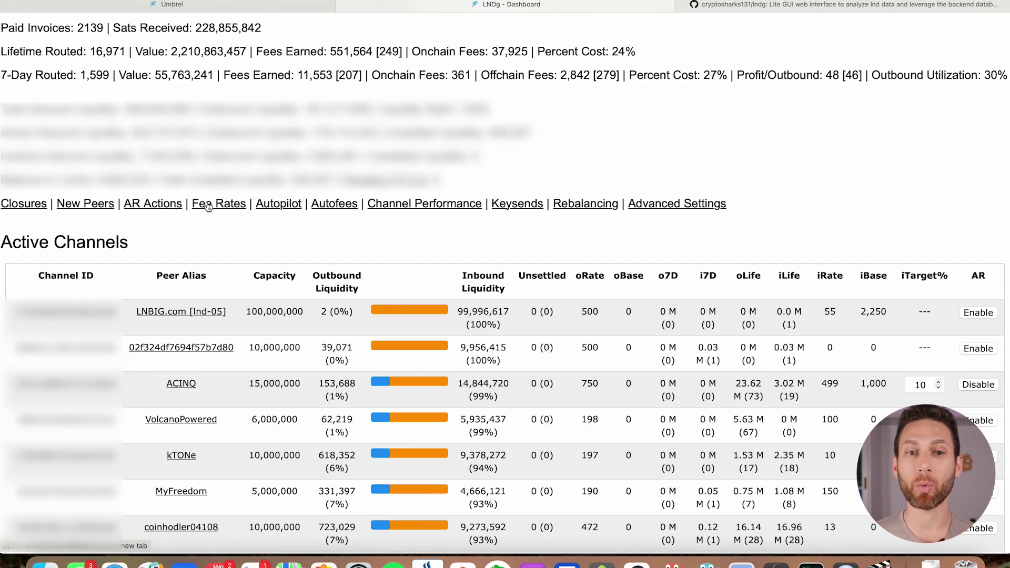
Step: View the Autopilot and AR Actions pages from the dashboard, closing each one after checking it
click(266, 204)
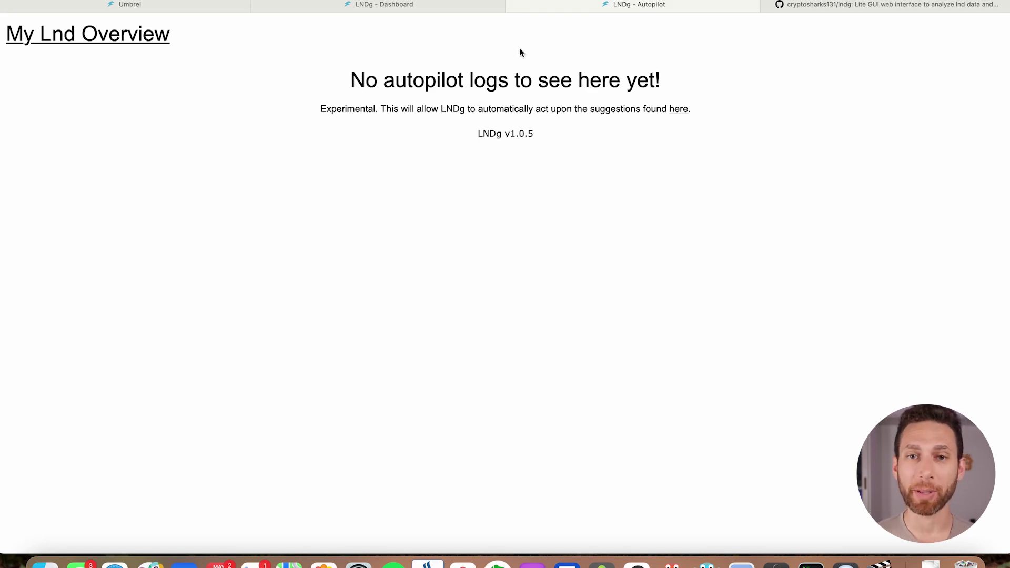
click(512, 5)
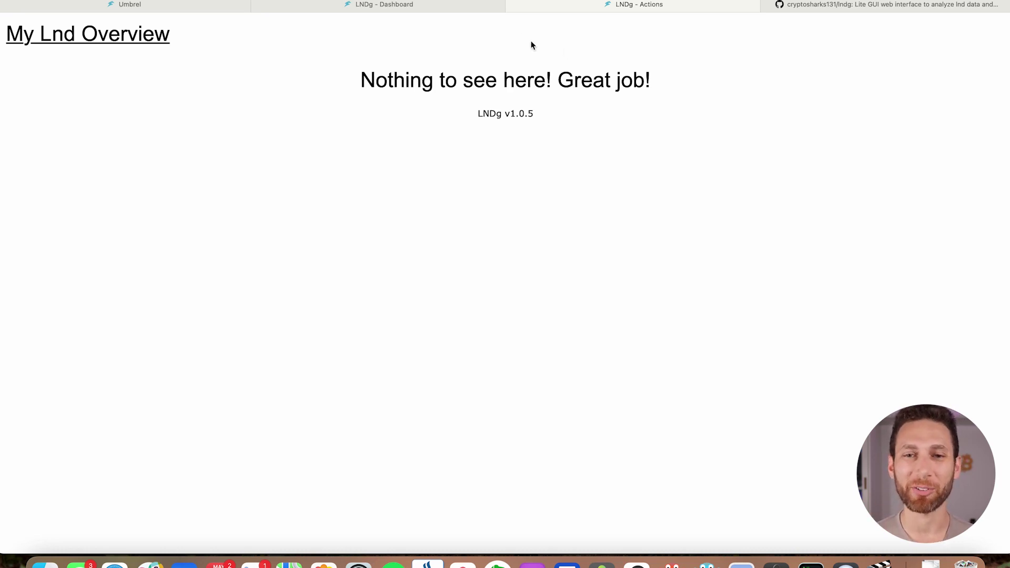
click(513, 5)
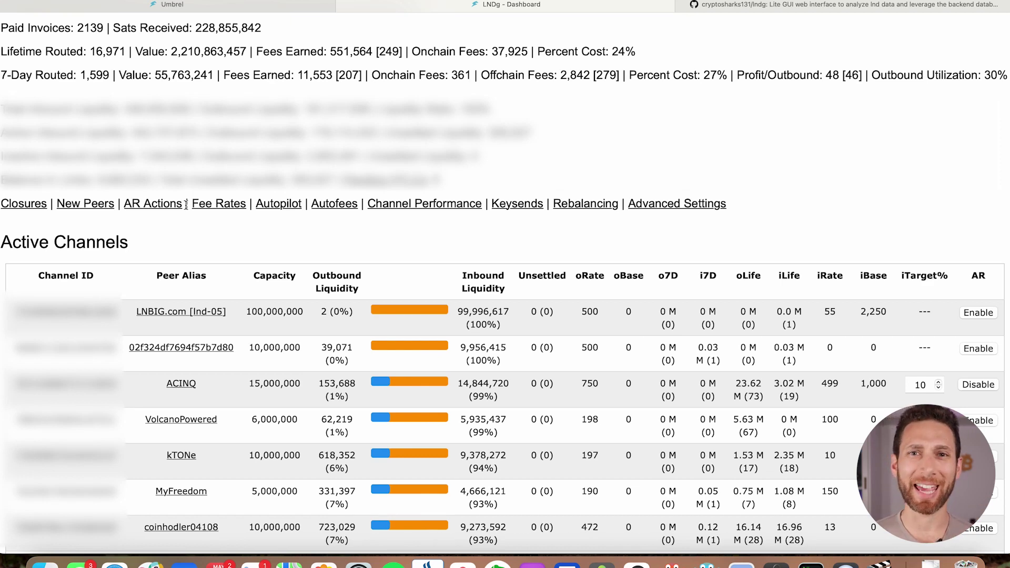
Step: Open the Autofees page from the dashboard, close it, and reopen it to read its description
click(331, 206)
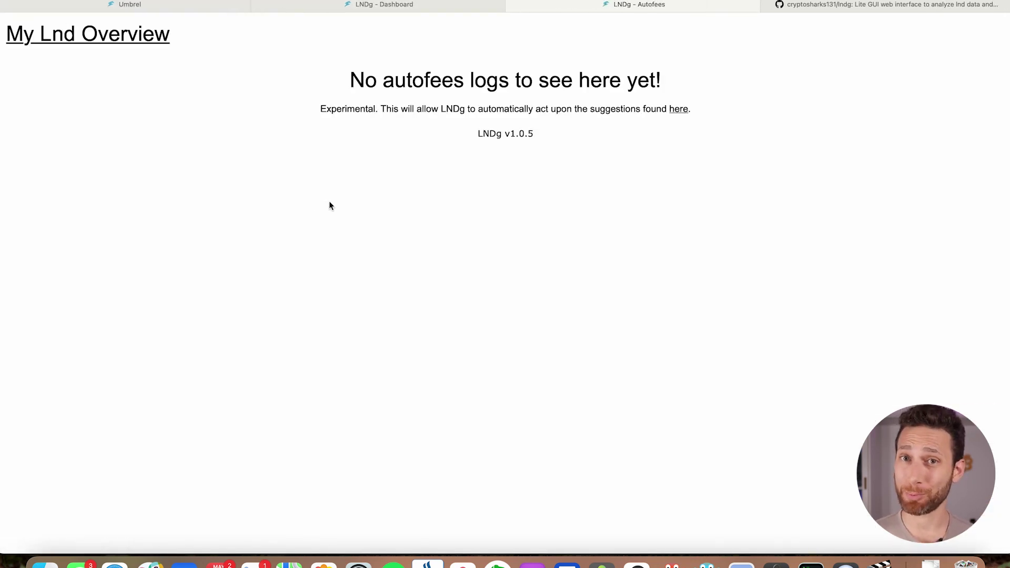
click(513, 4)
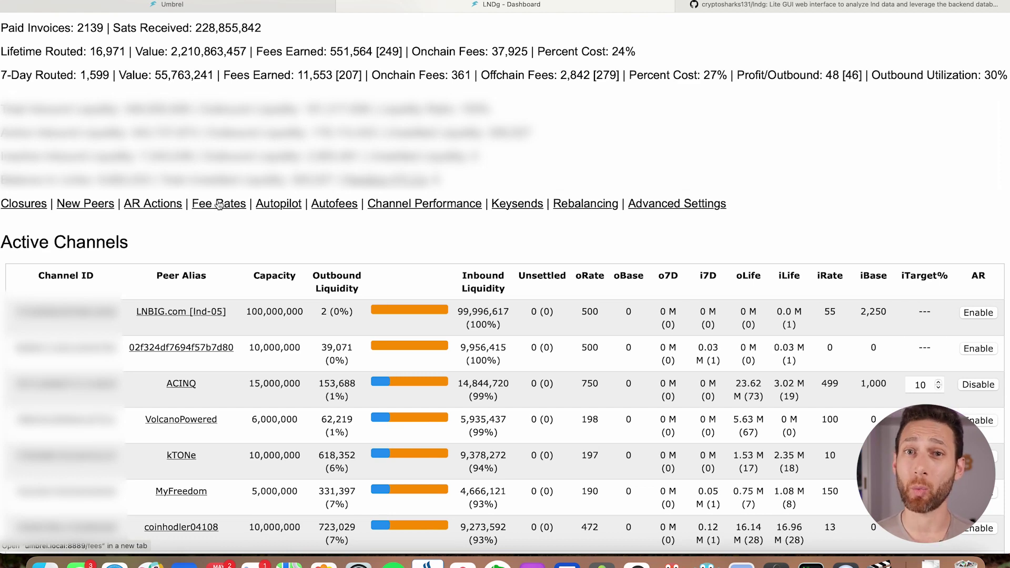
super+click(346, 205)
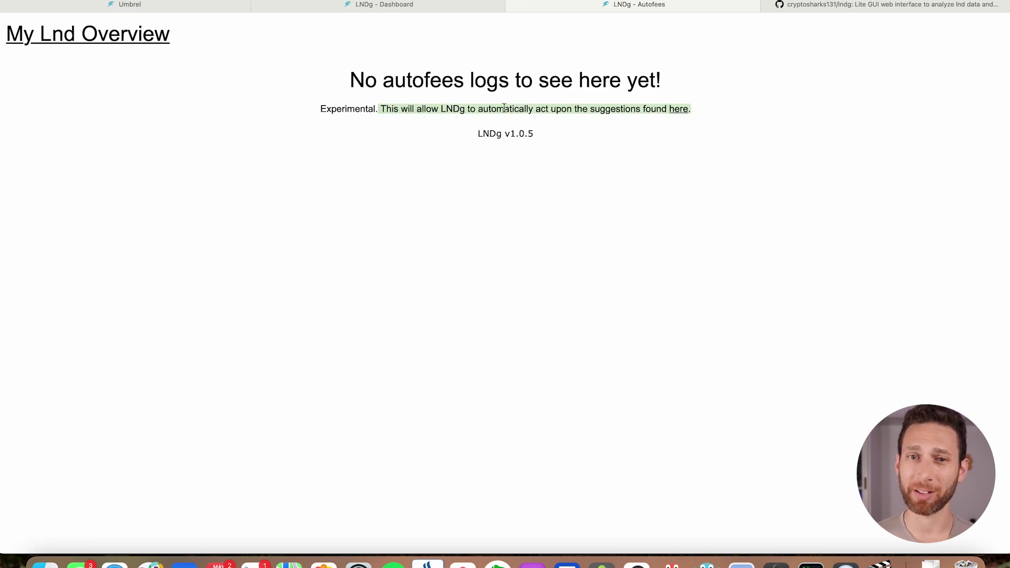
Step: Open the fee suggestions linked from the Autofees description, view them, and close both pages to return to the dashboard
super+click(680, 111)
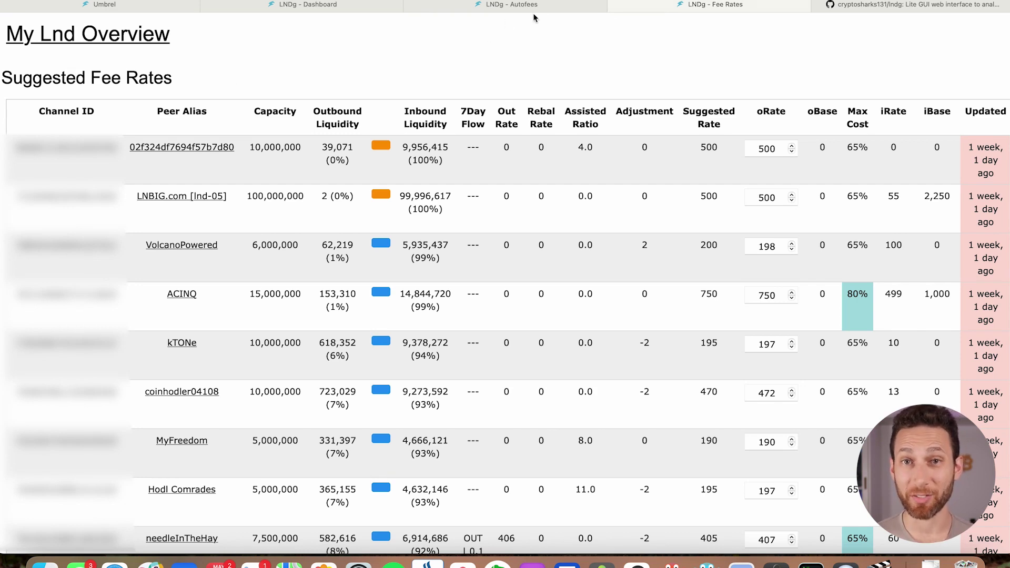
click(614, 4)
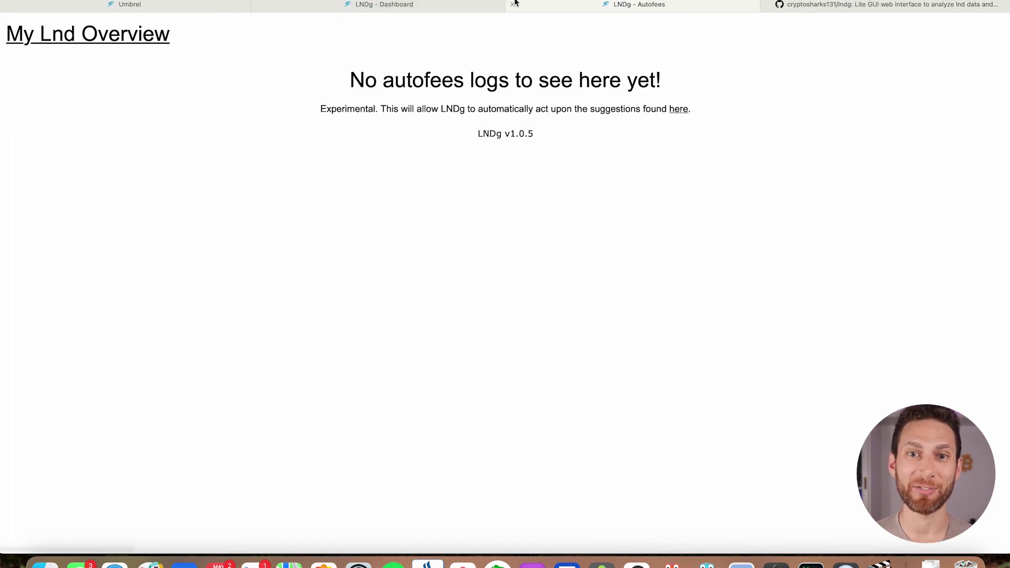
click(513, 5)
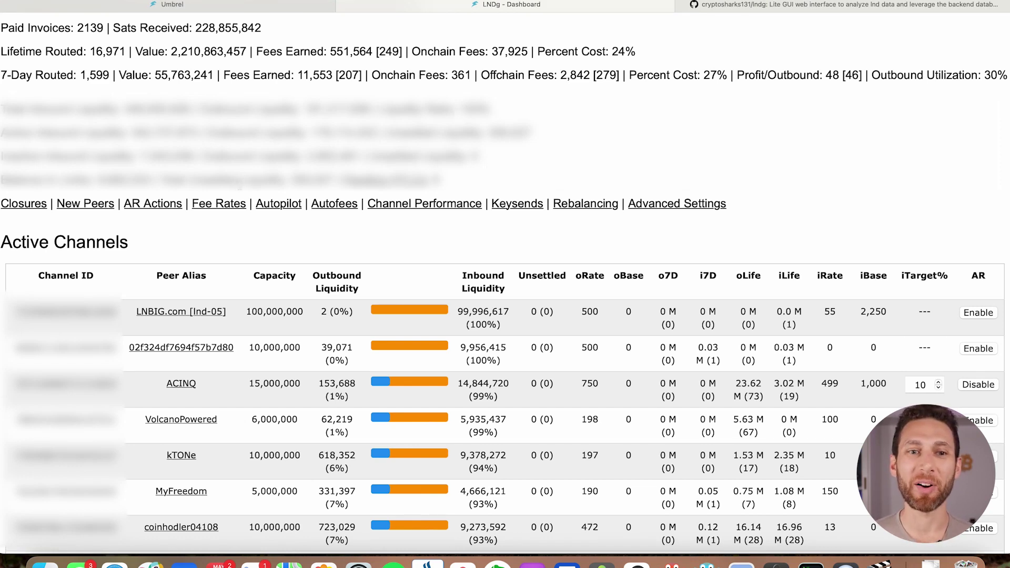
Step: Open the Fee Rates page from the dashboard and set the kTONe channel's oRate to 195
click(235, 204)
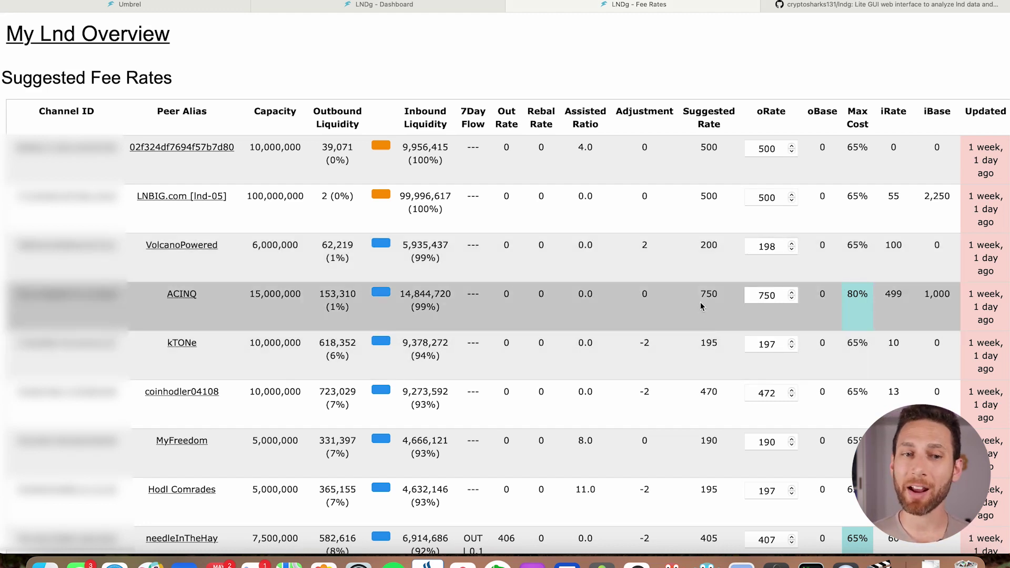
scroll(700, 303, down, 3)
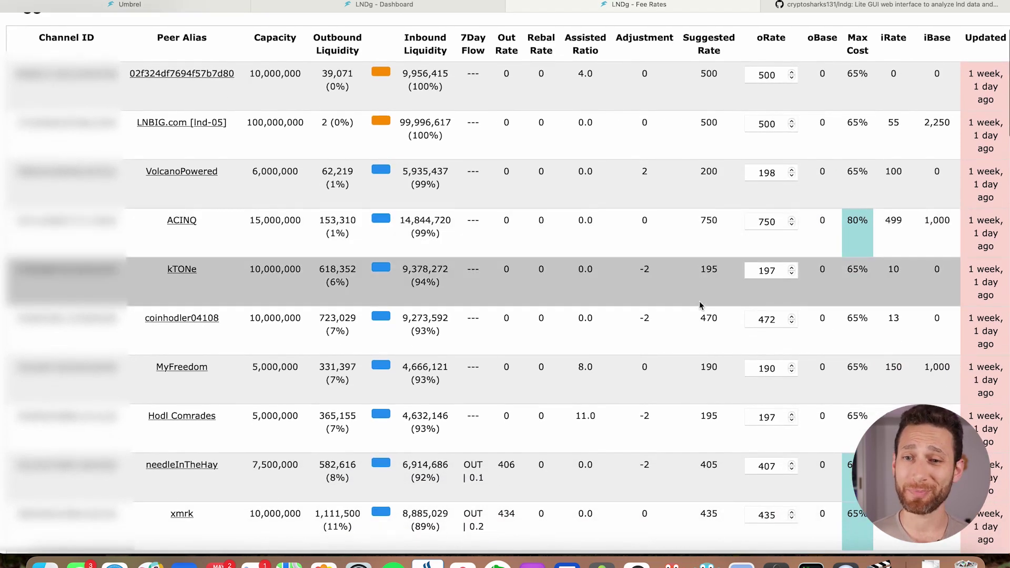
scroll(699, 301, down, 1)
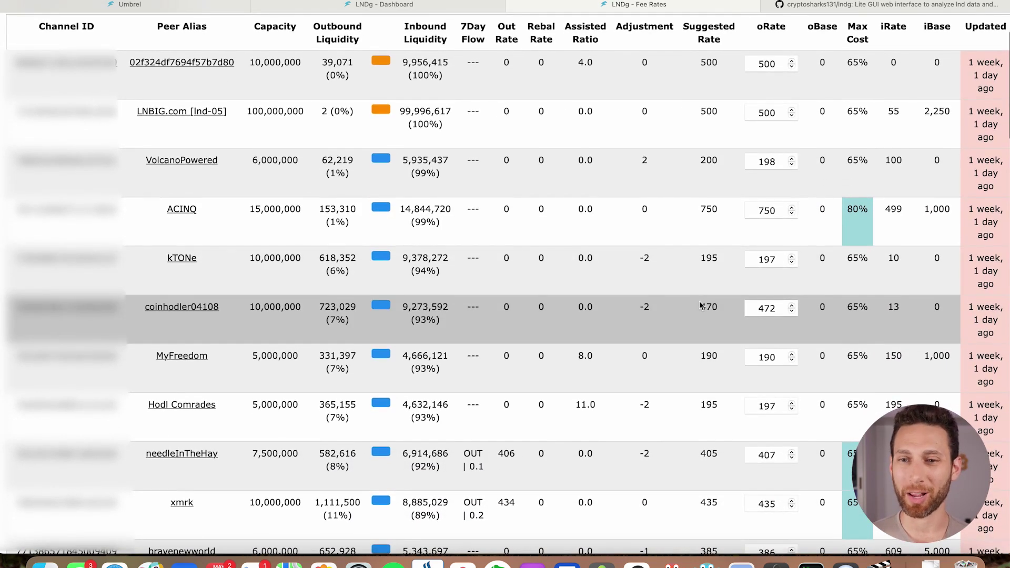
double_click(770, 259)
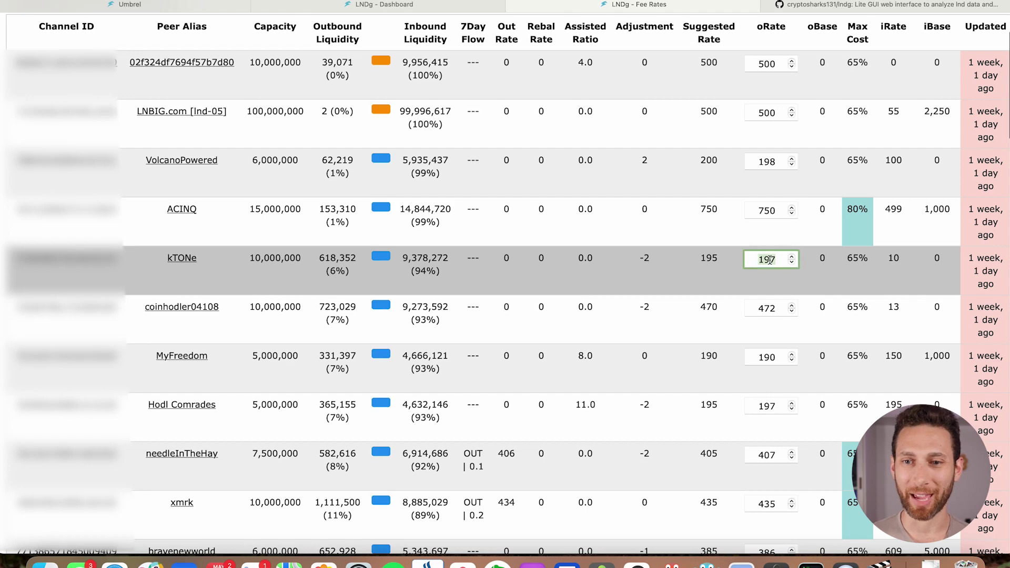
text(195)
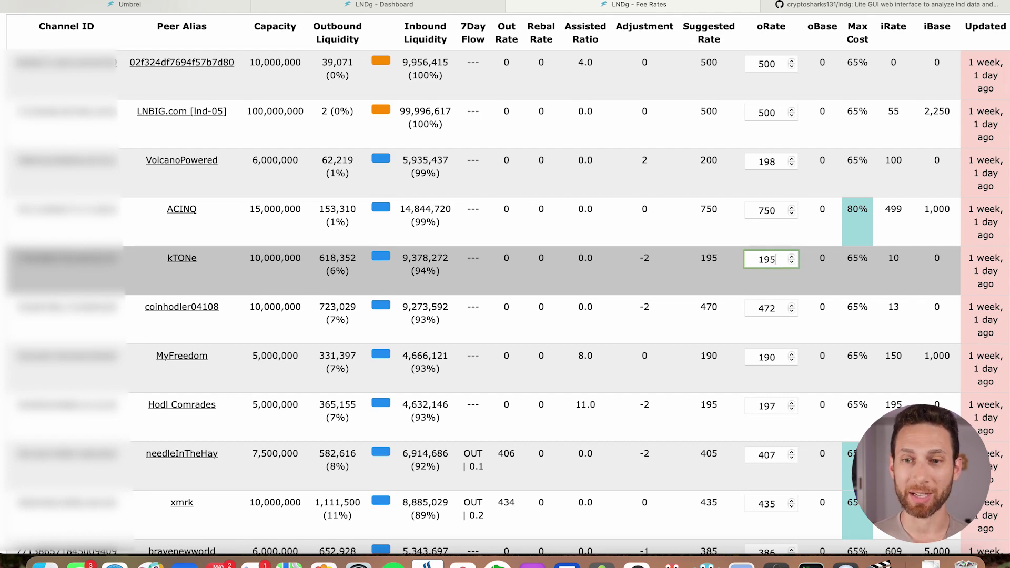
key(Return)
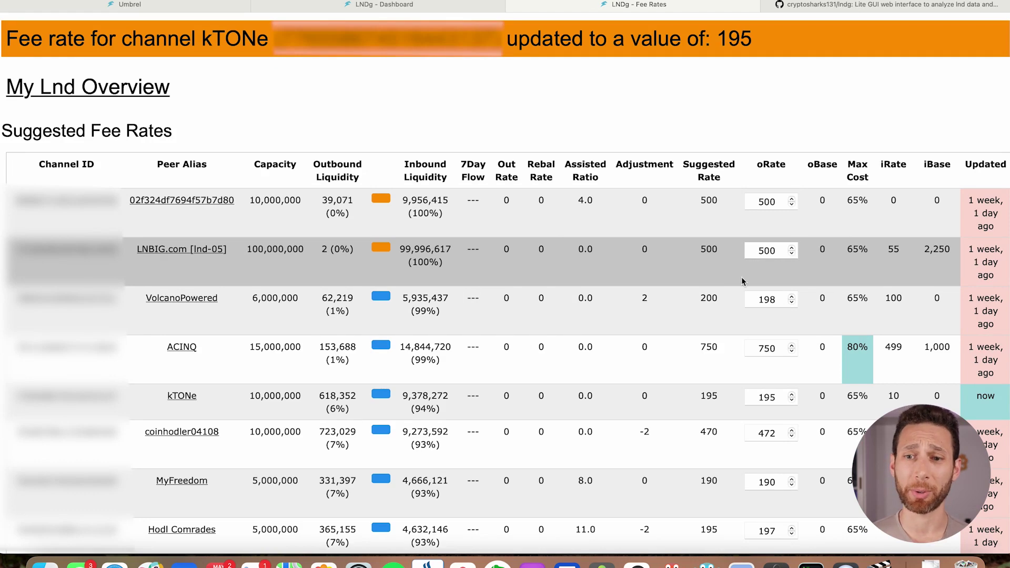
Step: Examine the suggested fee rates table, comparing each channel's flow, adjustment and suggested rate with its oRate
scroll(741, 277, down, 1)
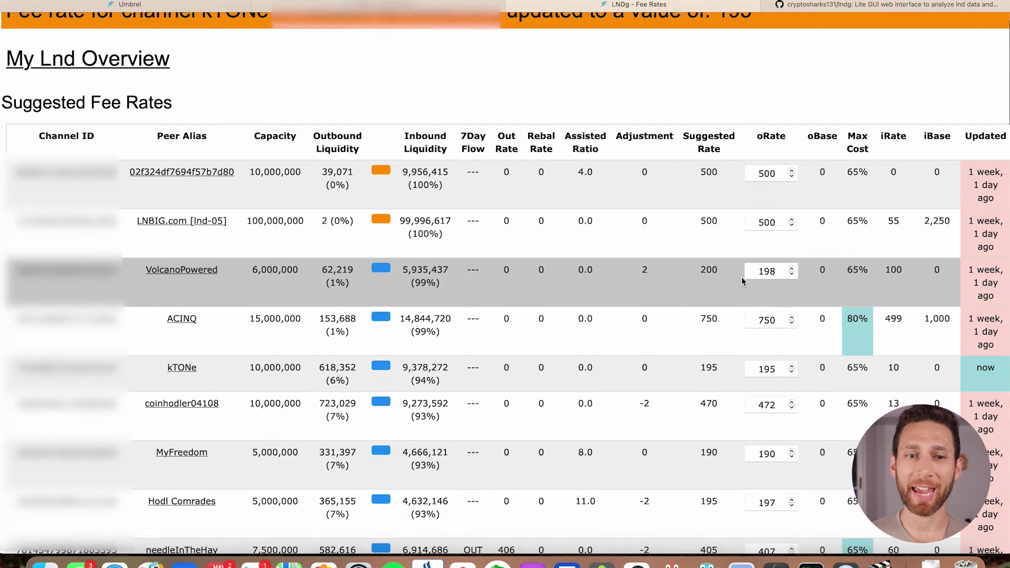
scroll(742, 281, down, 1)
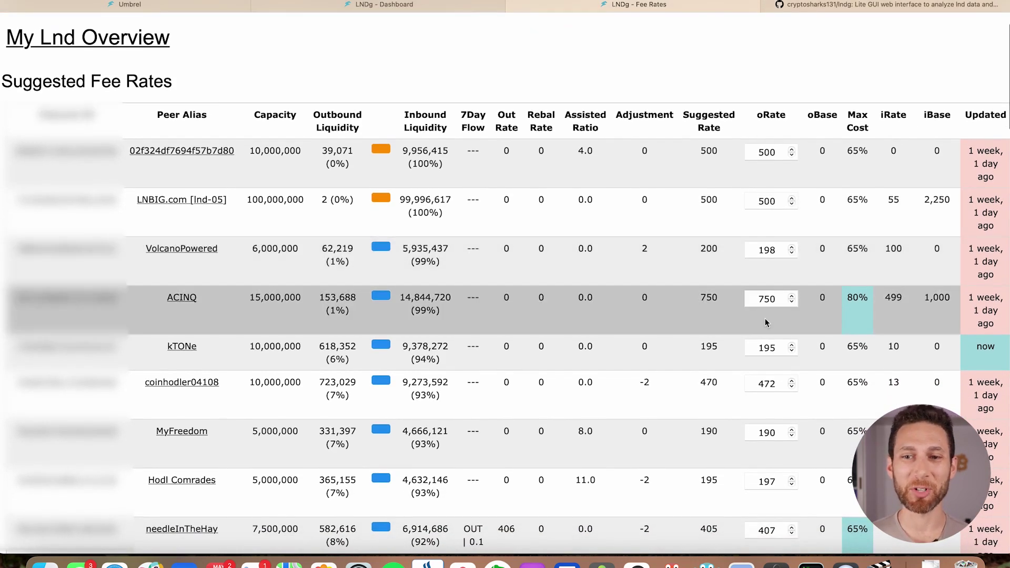
scroll(765, 318, down, 3)
scroll(765, 318, down, 2)
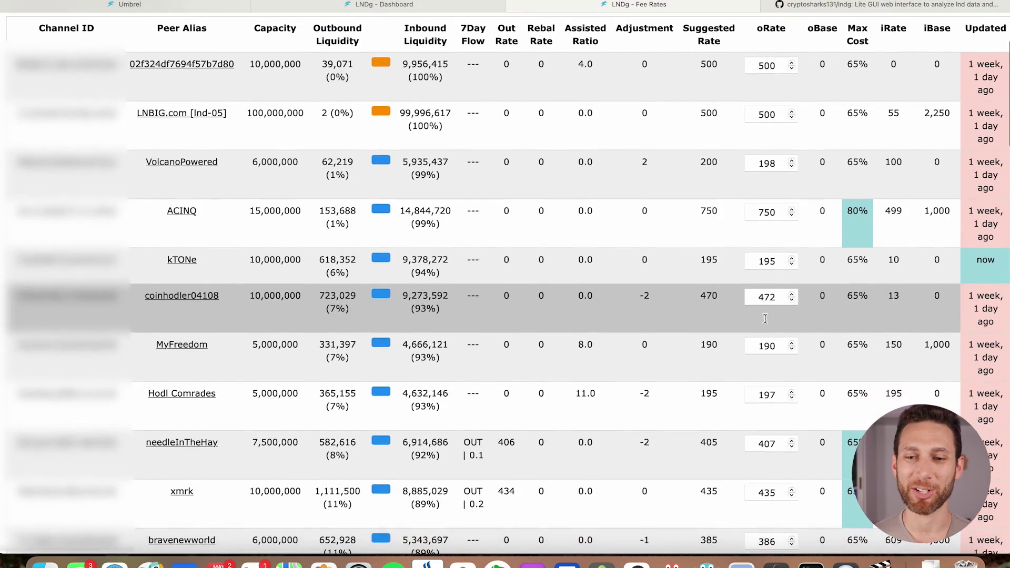
scroll(765, 318, down, 3)
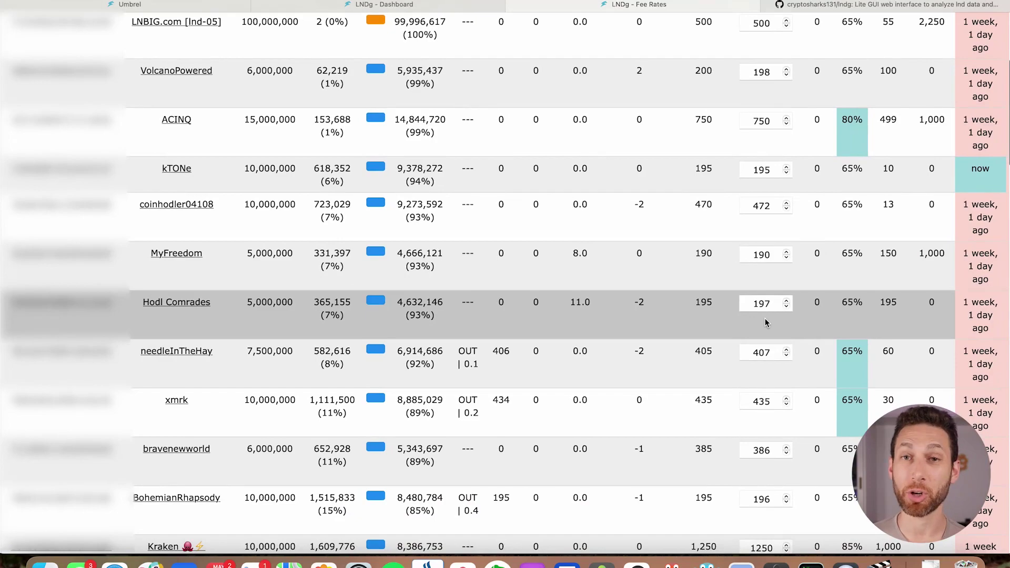
scroll(765, 318, down, 2)
scroll(766, 322, down, 7)
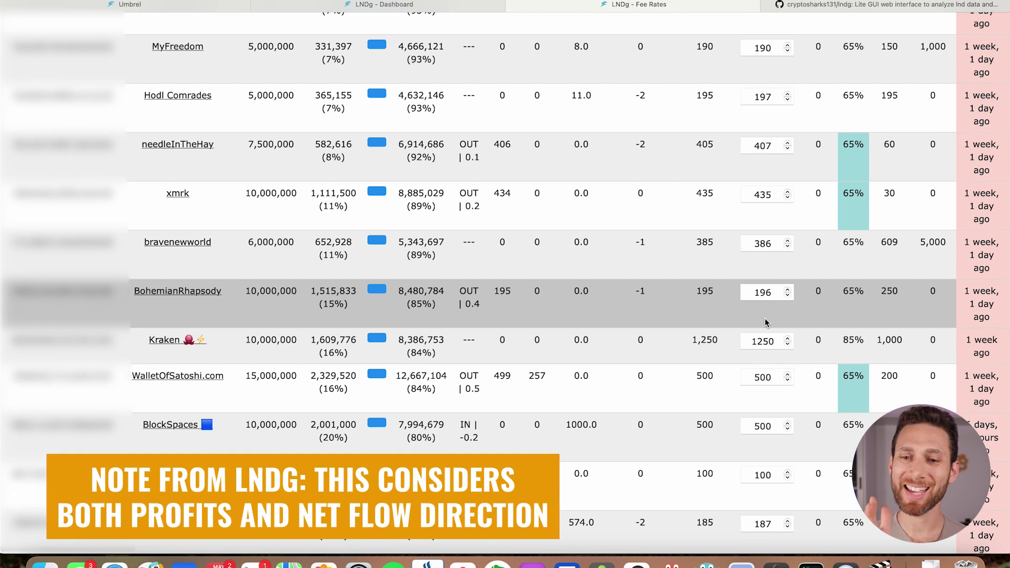
scroll(766, 323, down, 3)
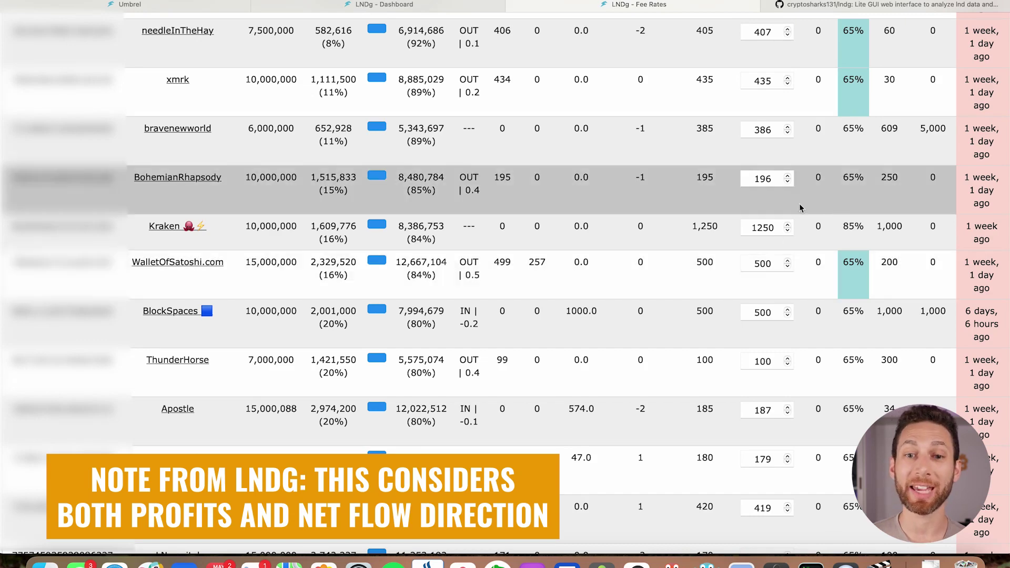
scroll(728, 311, down, 3)
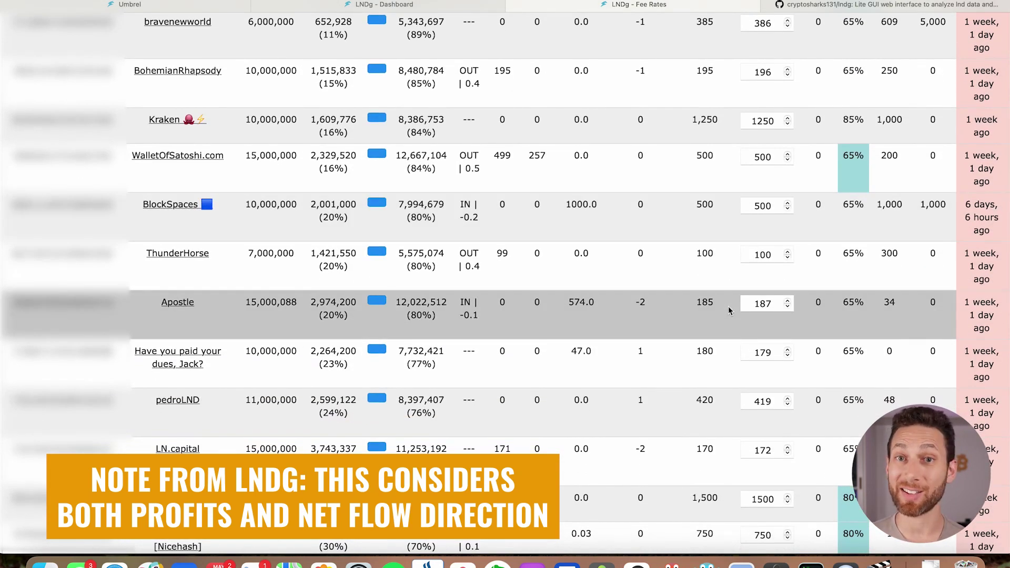
scroll(728, 310, down, 3)
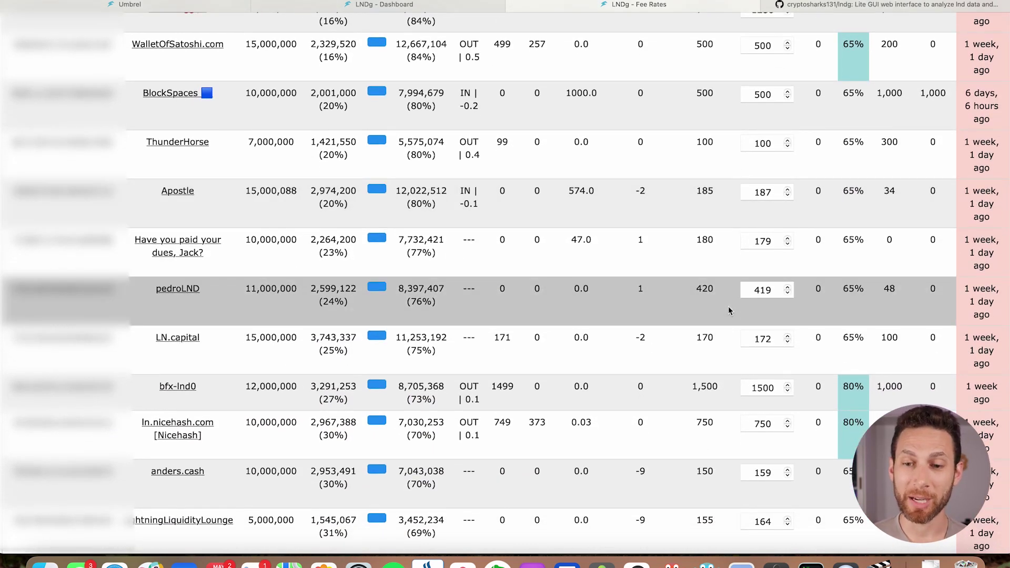
scroll(729, 311, down, 3)
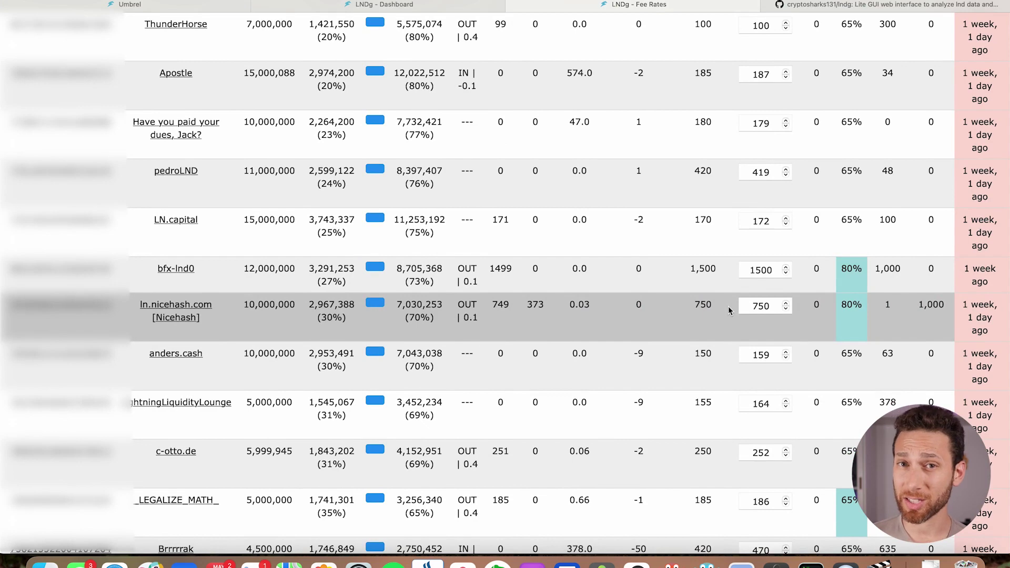
scroll(729, 269, down, 2)
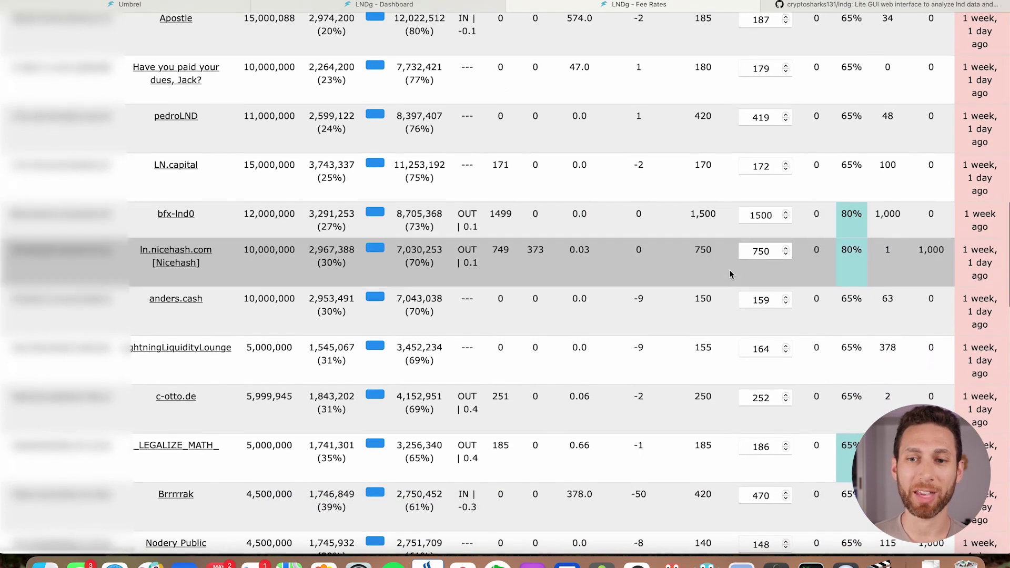
Step: Set the LightningLiquidityLounge channel's oRate to 155, submit it, and close the Fee Rates page
double_click(769, 348)
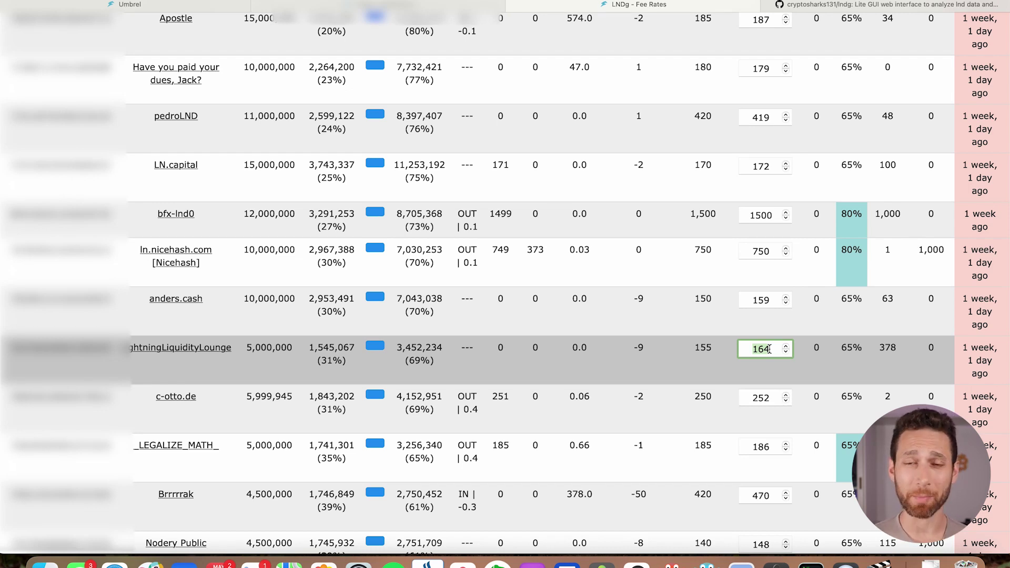
text(155)
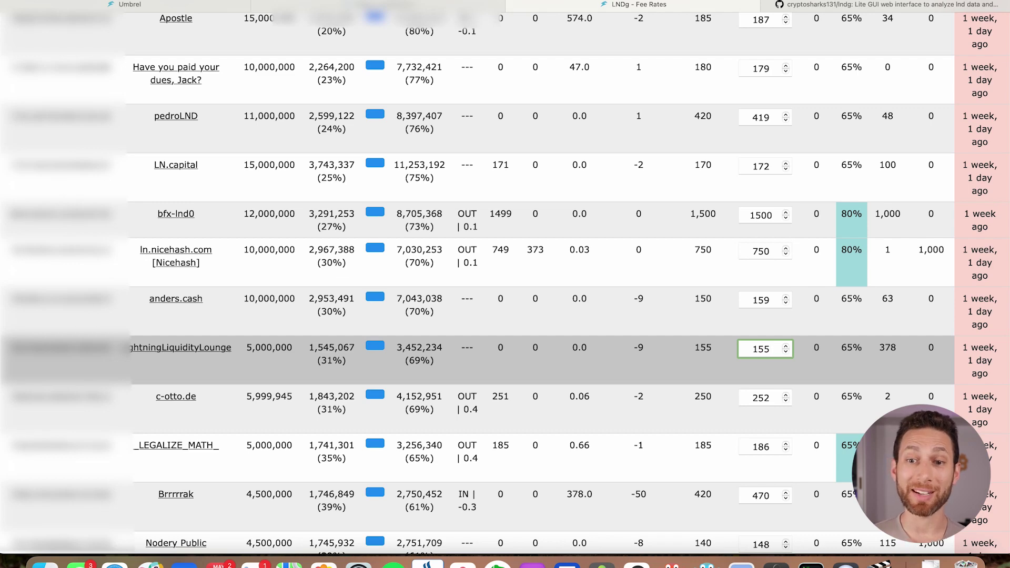
key(Return)
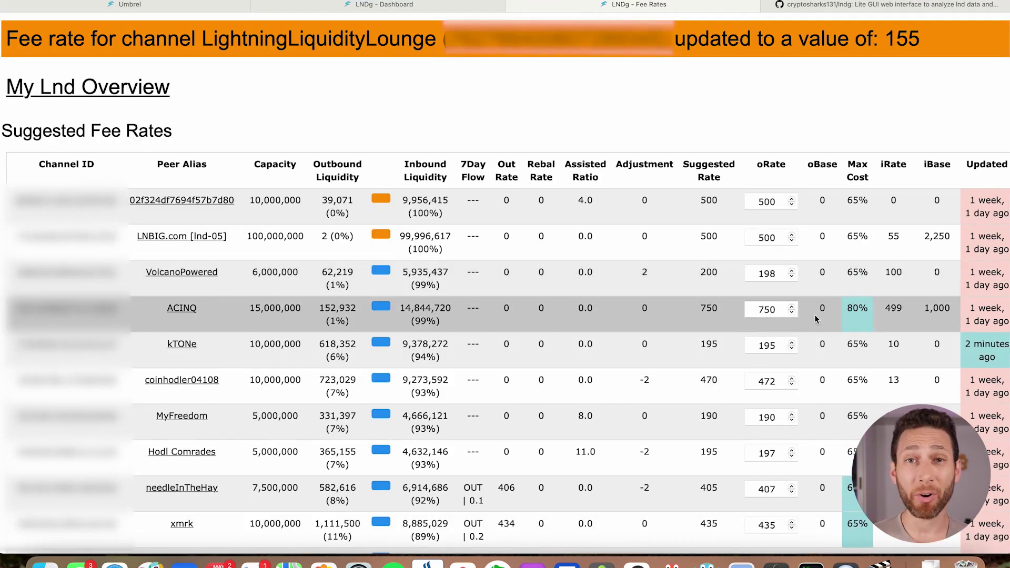
scroll(815, 318, down, 3)
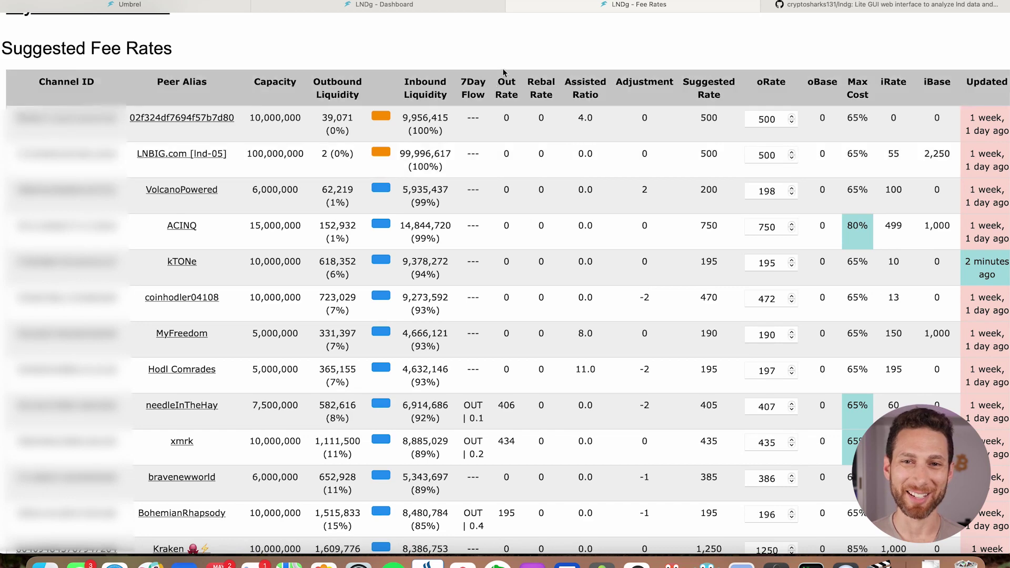
click(514, 5)
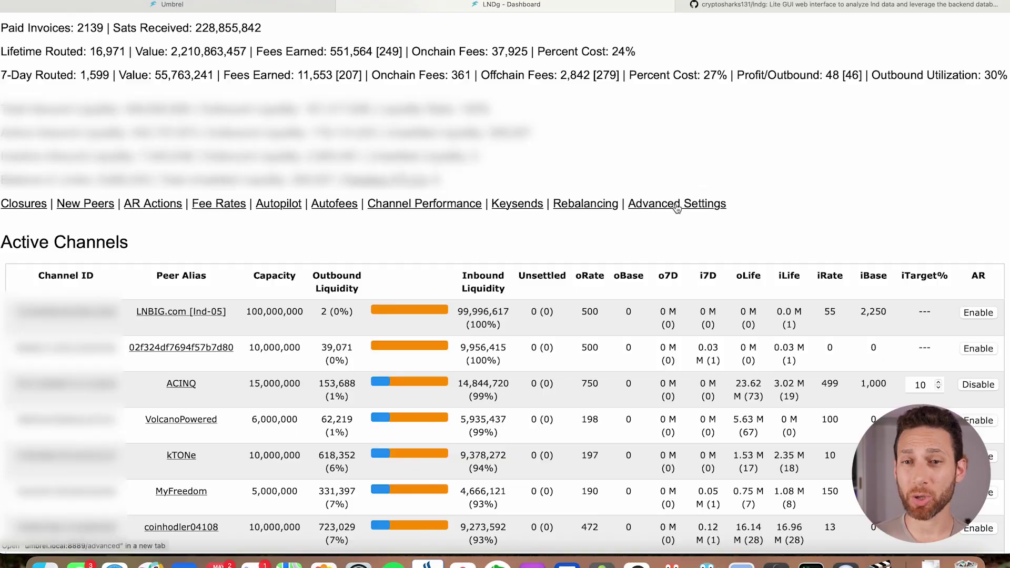
Step: Open the Advanced Settings page and check the AR-Outbound% and AR-Target% values under Update Local Settings
click(676, 209)
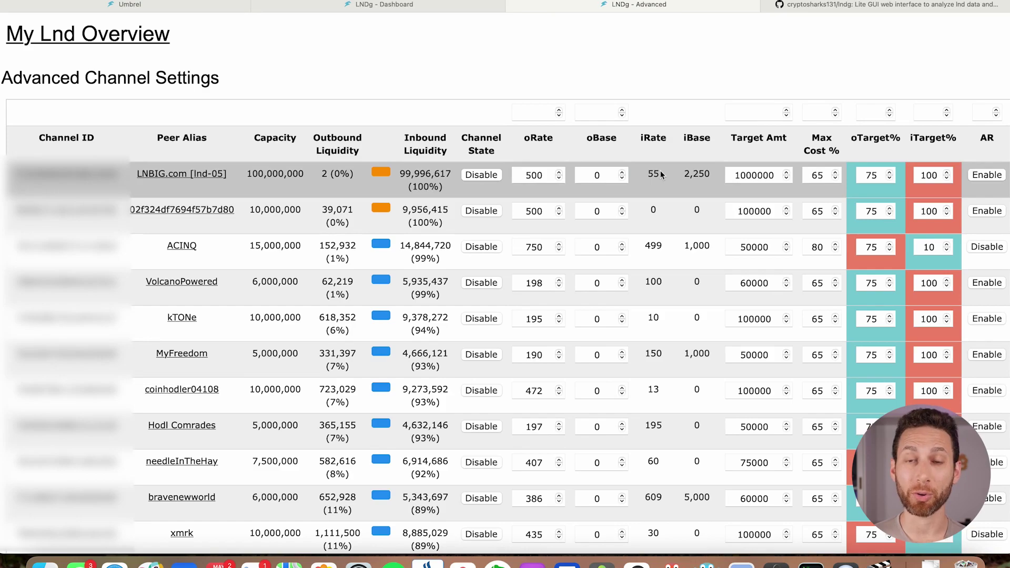
scroll(660, 175, down, 20)
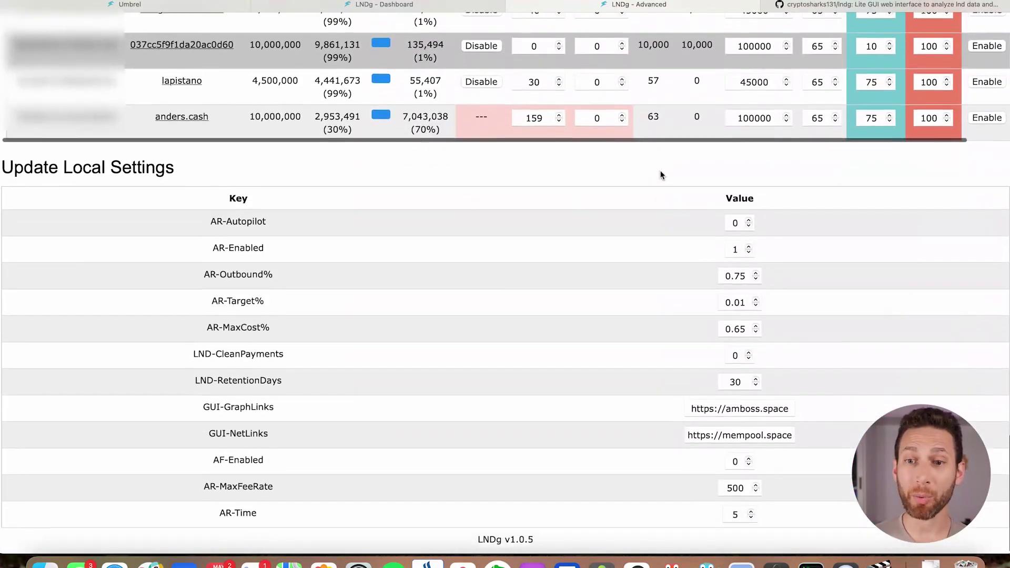
double_click(741, 282)
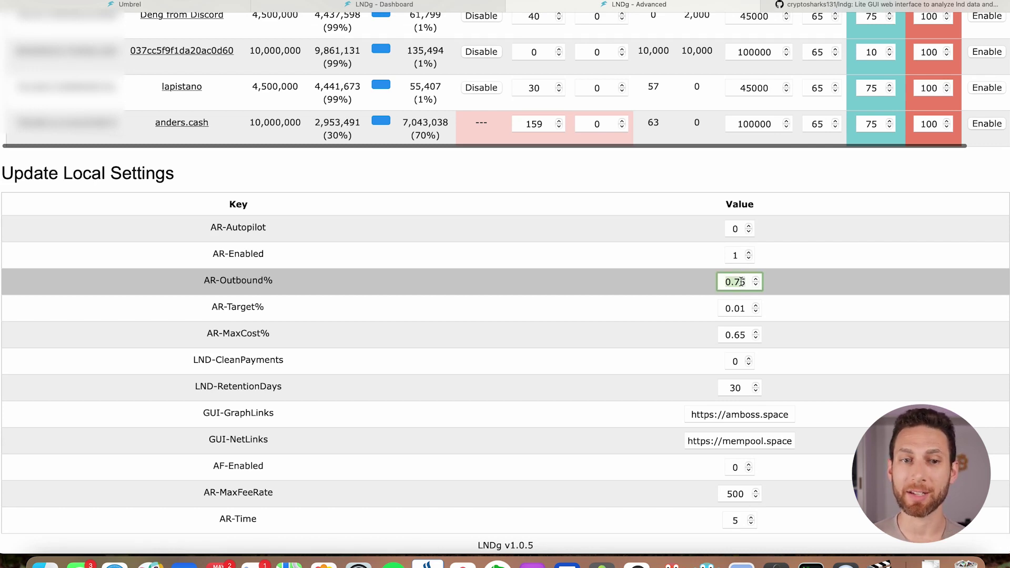
double_click(743, 309)
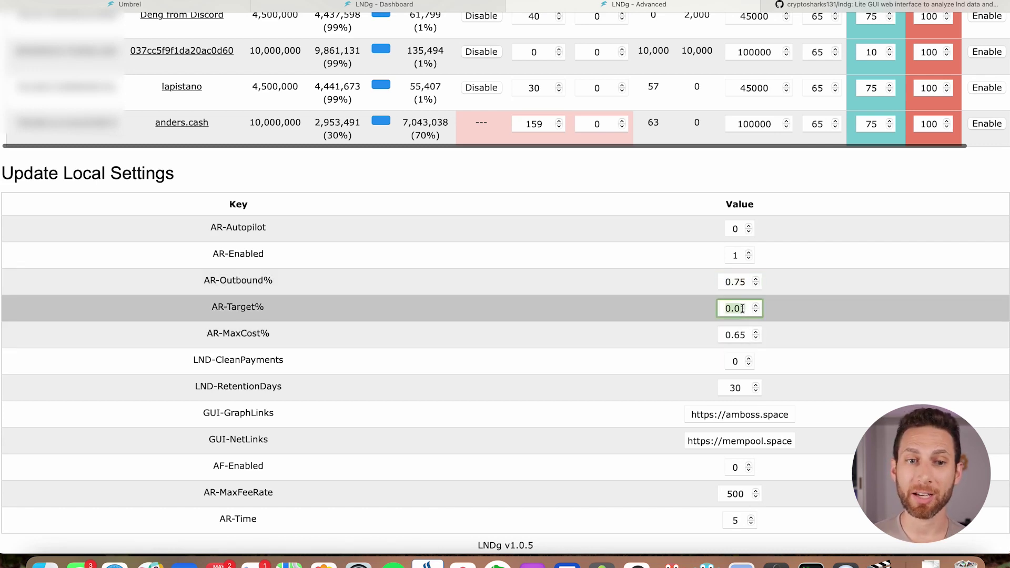
Step: Set the AR-MaxCost% local setting to 0.80 and submit it
click(743, 335)
key(BackSpace)
key(BackSpace)
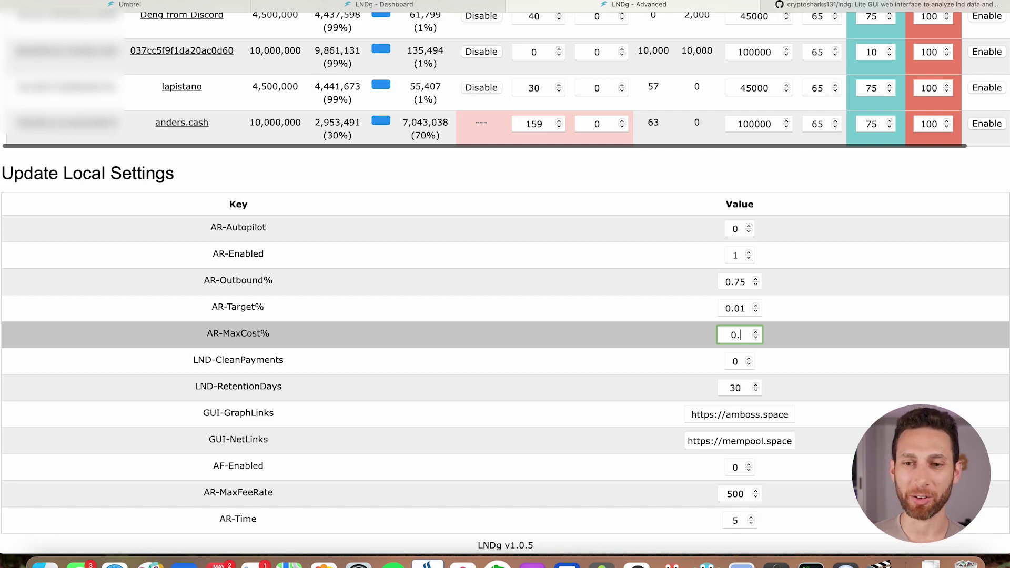
text(80)
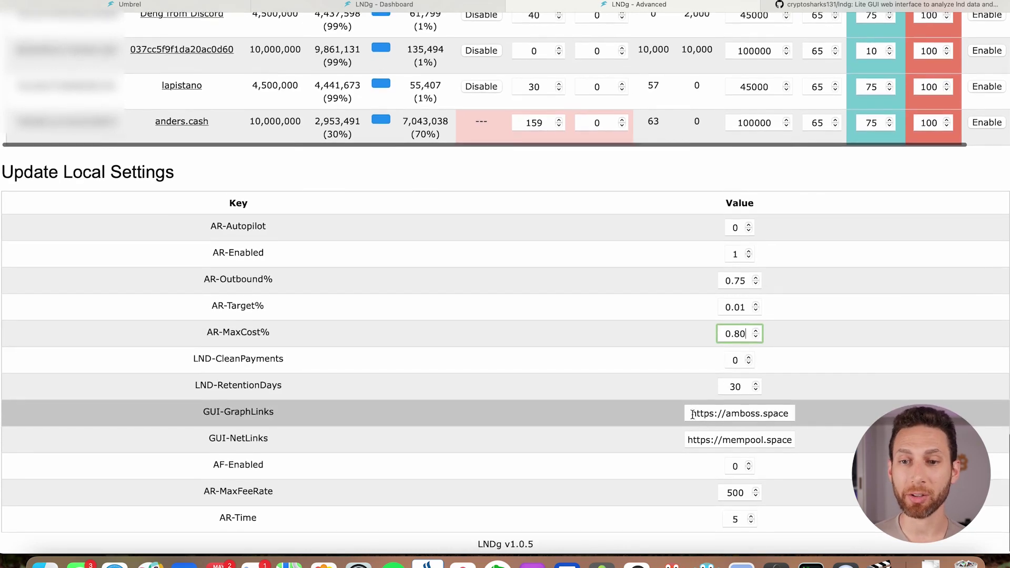
key(Return)
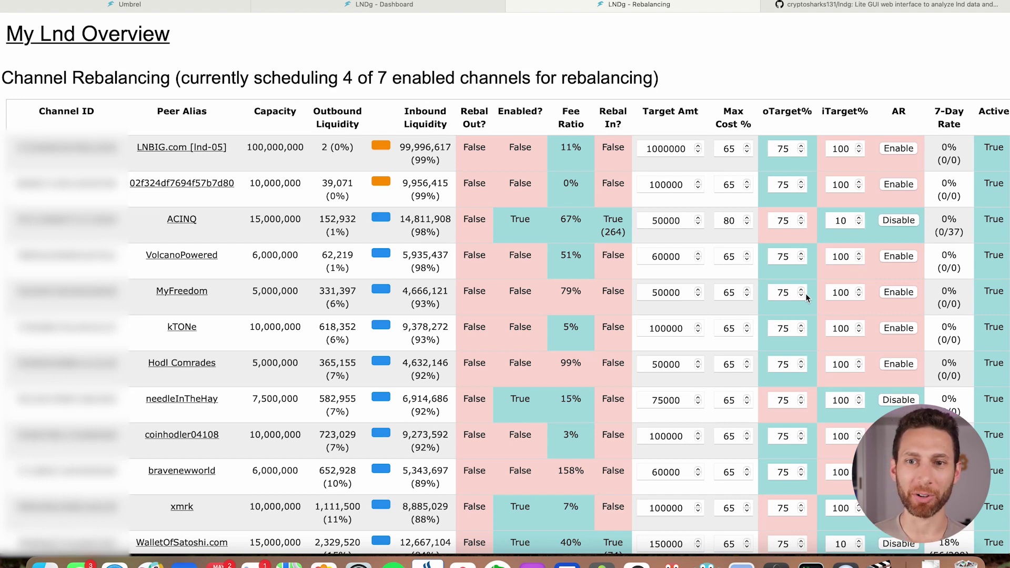
Step: Examine the Channel Rebalancing table, including the Rebal Out, Enabled, Fee Ratio and Rebal In columns for each channel
scroll(860, 320, down, 1)
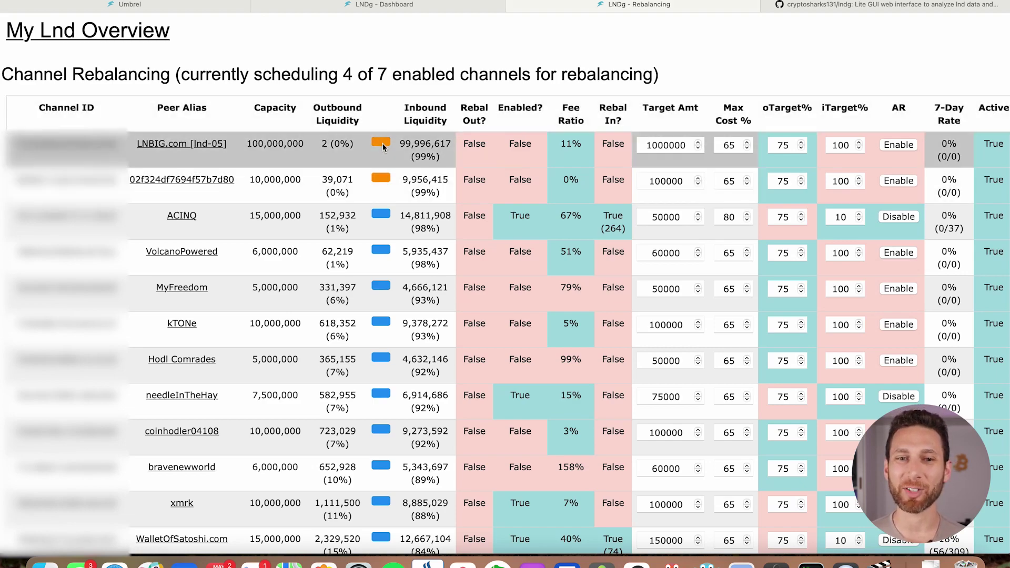
scroll(392, 237, down, 3)
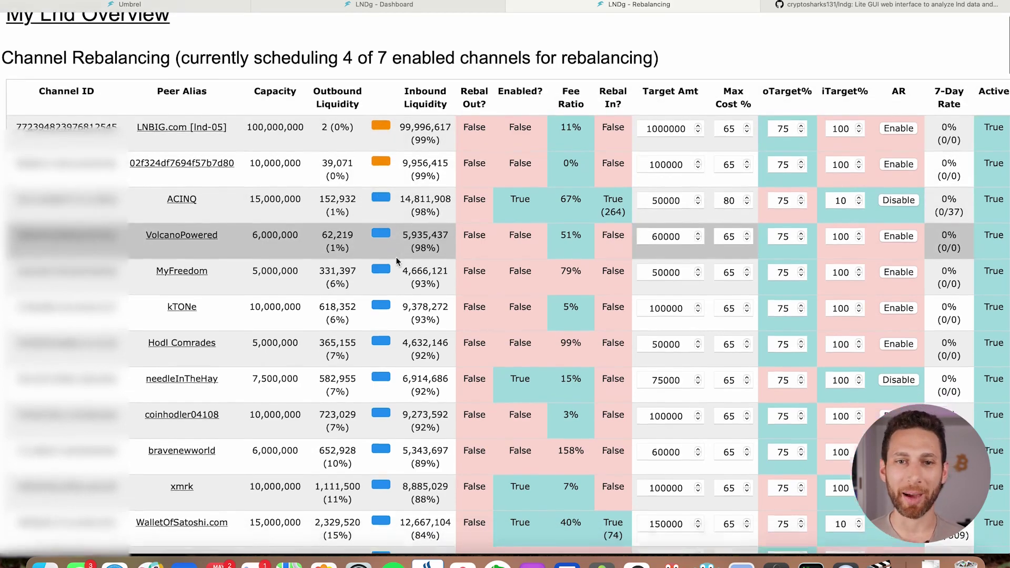
scroll(398, 262, up, 3)
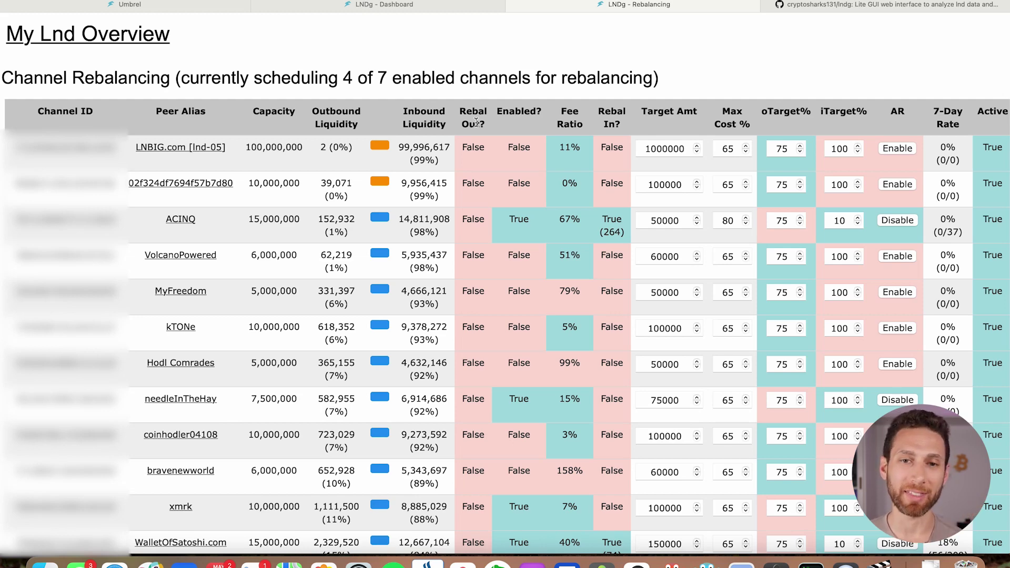
scroll(476, 122, down, 6)
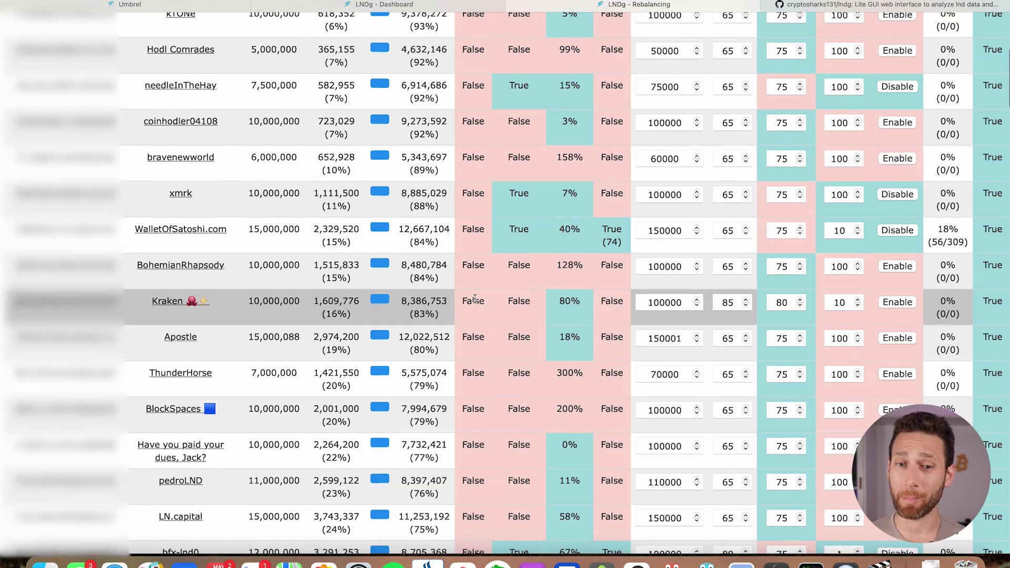
Step: Check the Rebal Out status of the high-outbound channels, comparing GLN's outbound liquidity with its oTarget% value
scroll(463, 299, down, 15)
scroll(475, 297, up, 15)
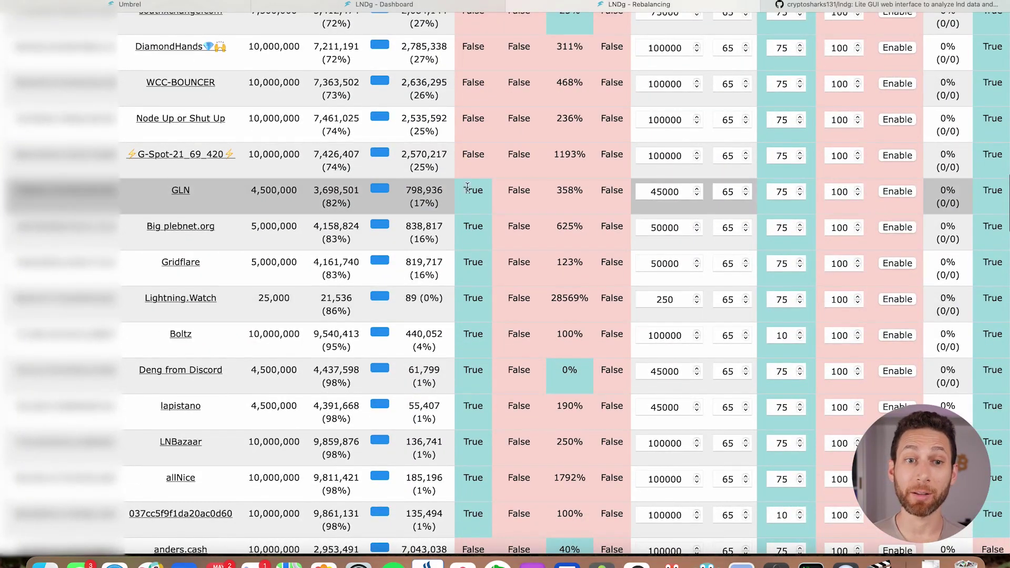
drag(313, 190, 350, 204)
click(342, 204)
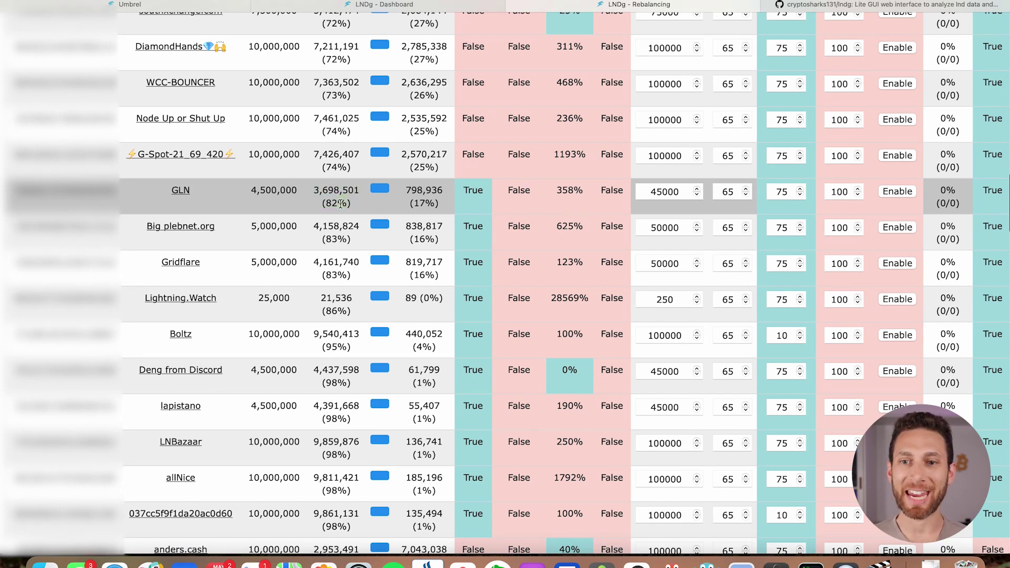
click(781, 191)
scroll(781, 191, up, 15)
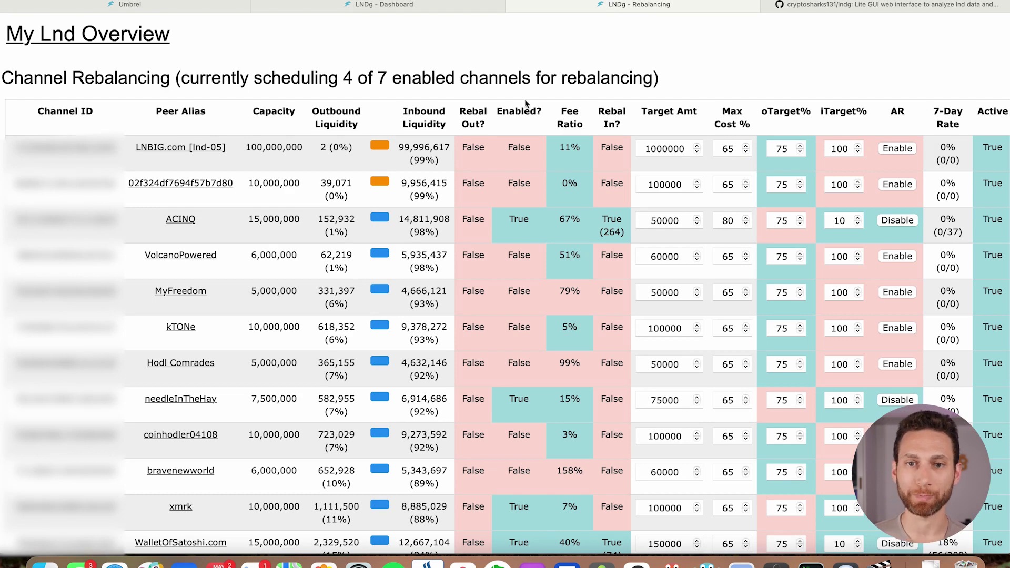
Step: Review the Enabled and AR columns across the Channel Rebalancing table, along with the 7-Day Rate of the enabled channels
scroll(514, 179, down, 2)
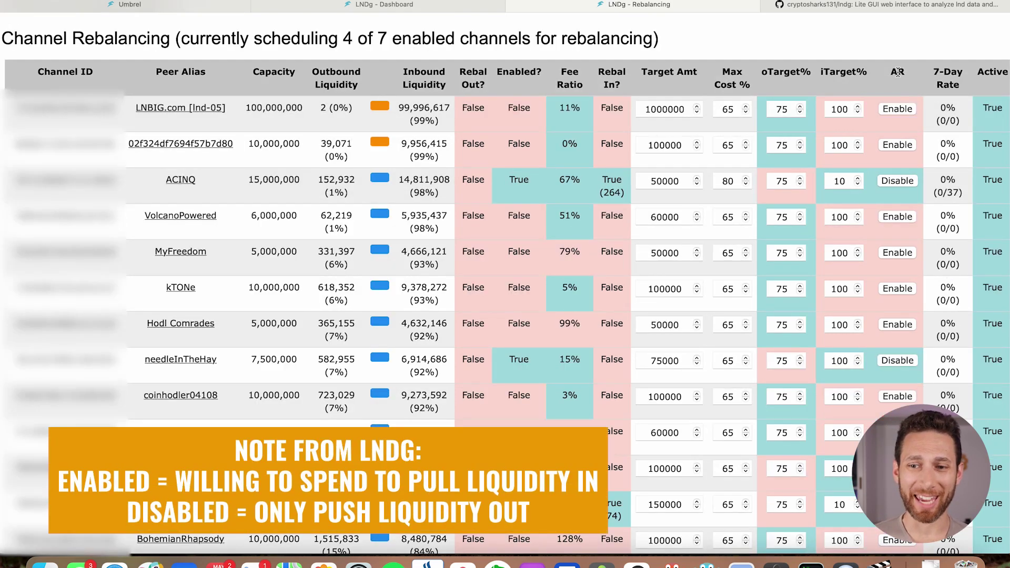
scroll(542, 313, down, 5)
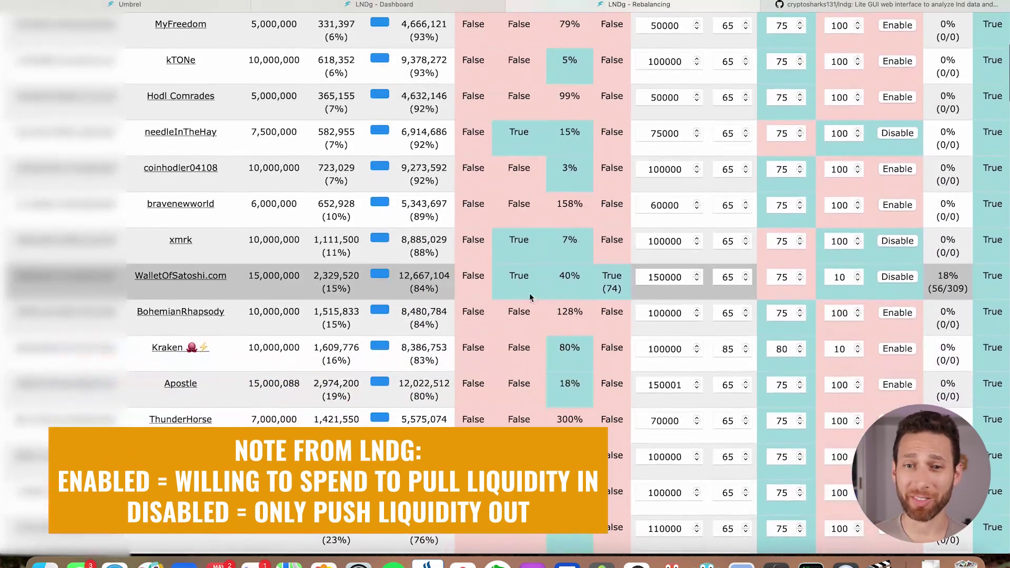
scroll(536, 307, down, 8)
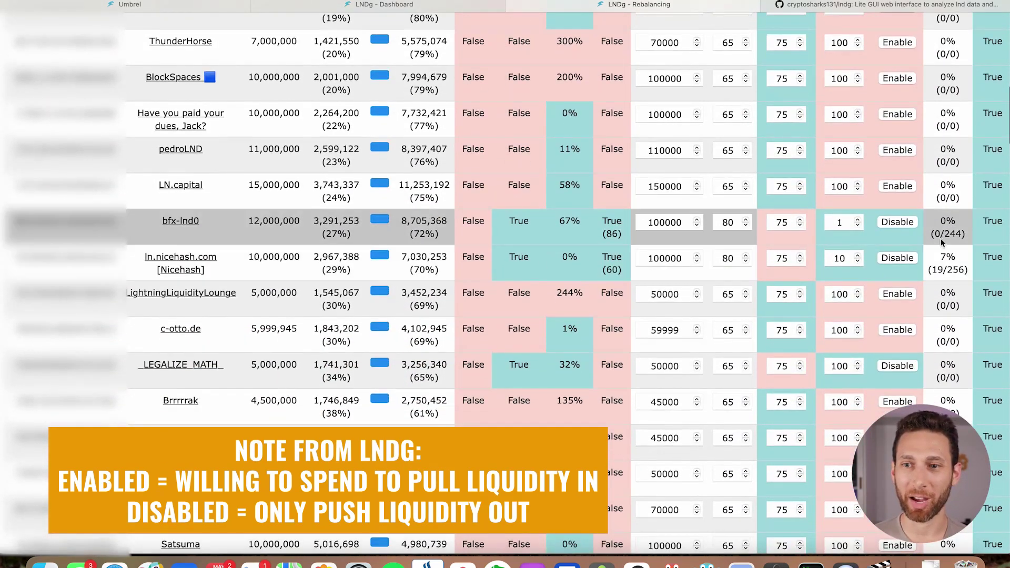
scroll(881, 363, down, 3)
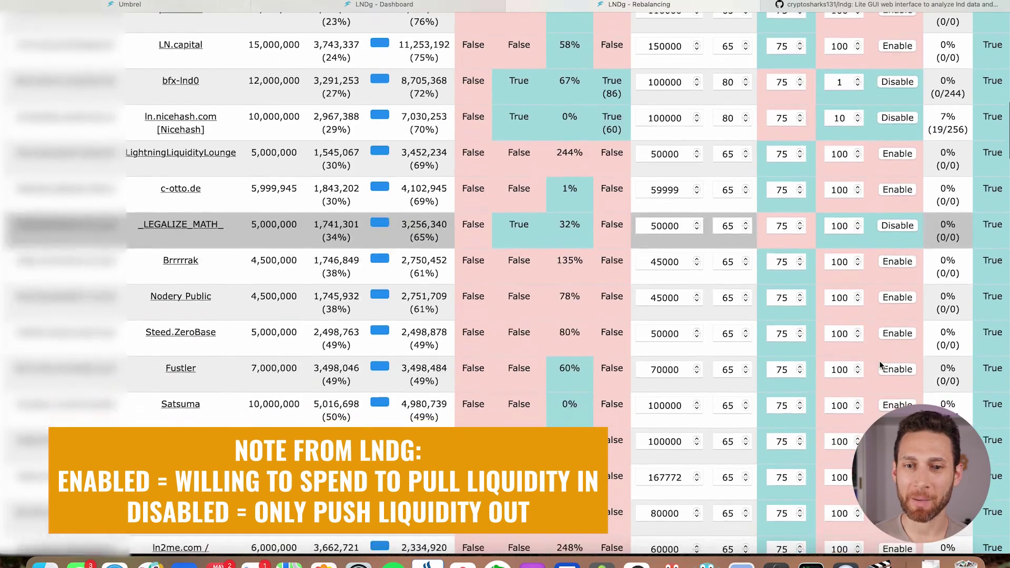
scroll(880, 364, up, 15)
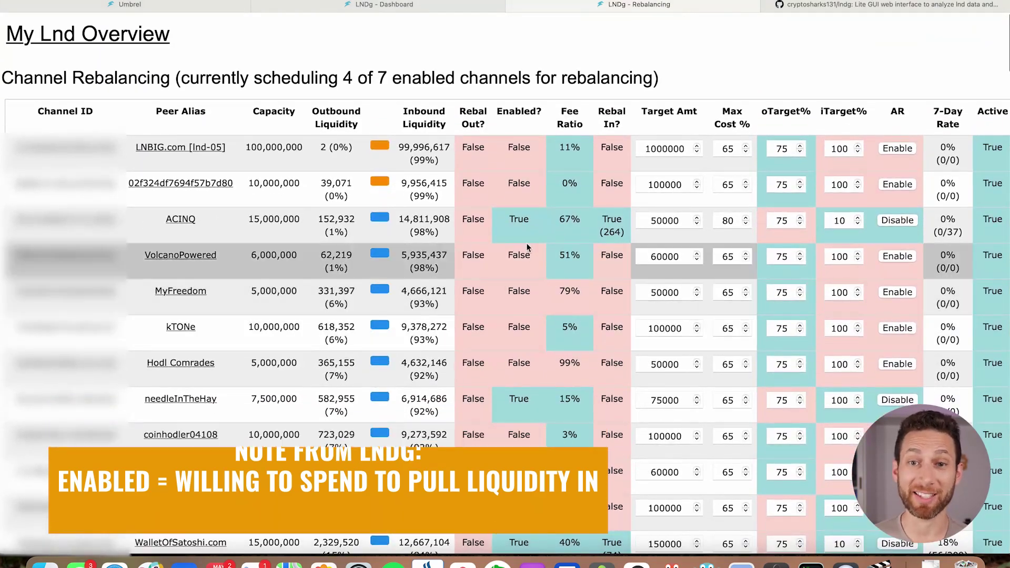
scroll(522, 237, down, 11)
scroll(523, 237, down, 9)
scroll(521, 234, up, 20)
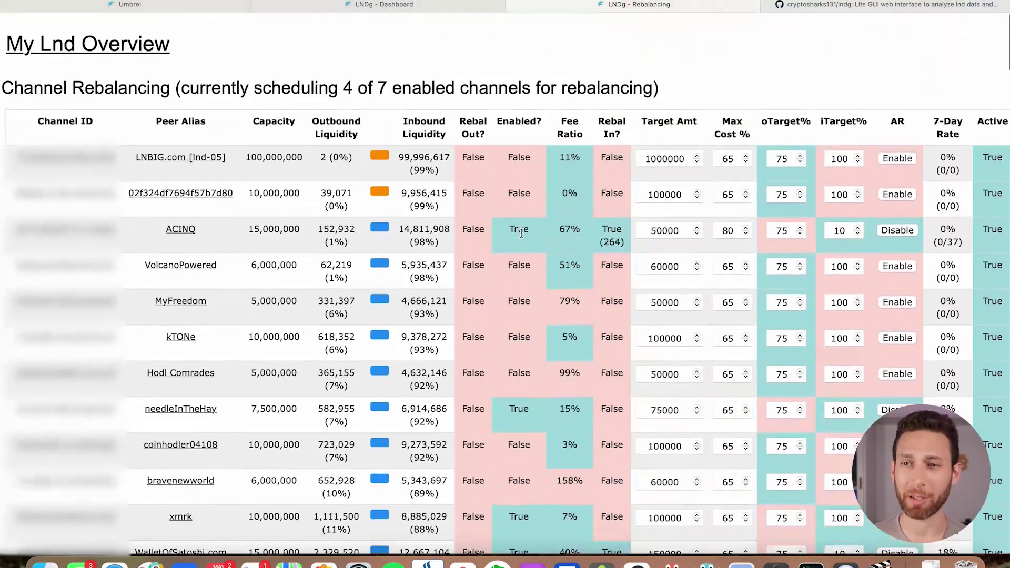
scroll(520, 234, down, 1)
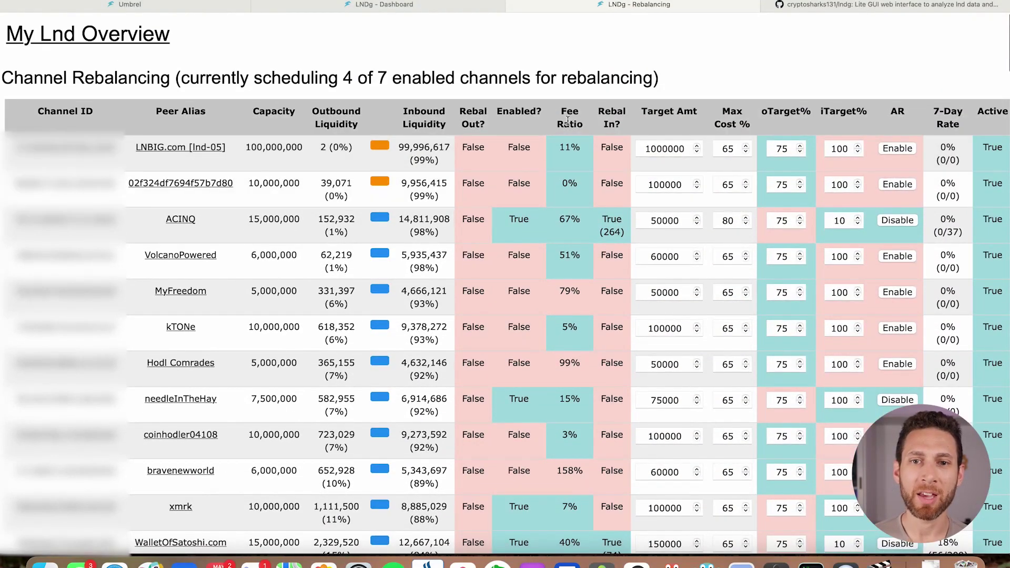
Step: Set the MyFreedom channel's Max Cost % to 80 and submit it
mouse_move(567, 120)
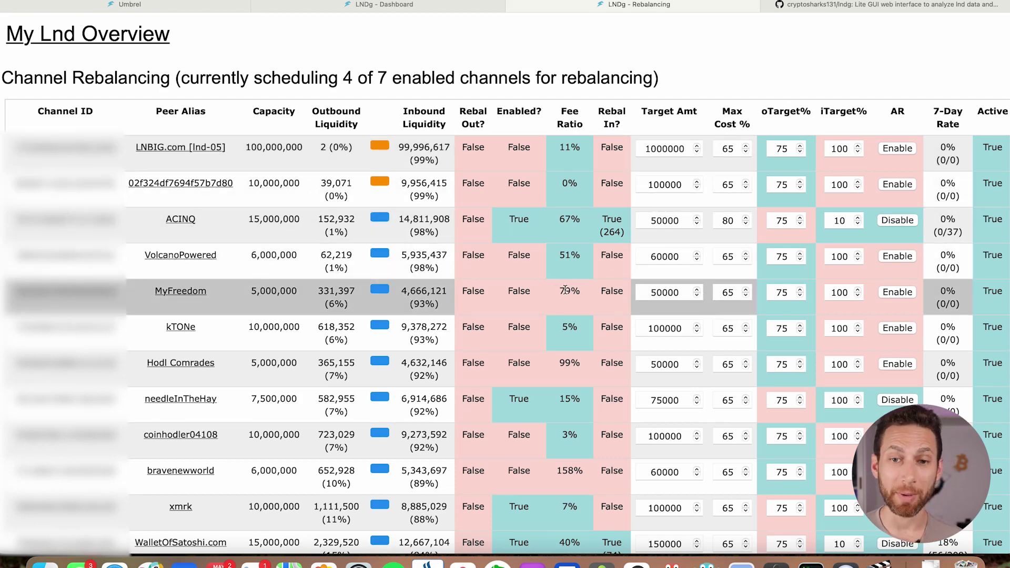
click(729, 293)
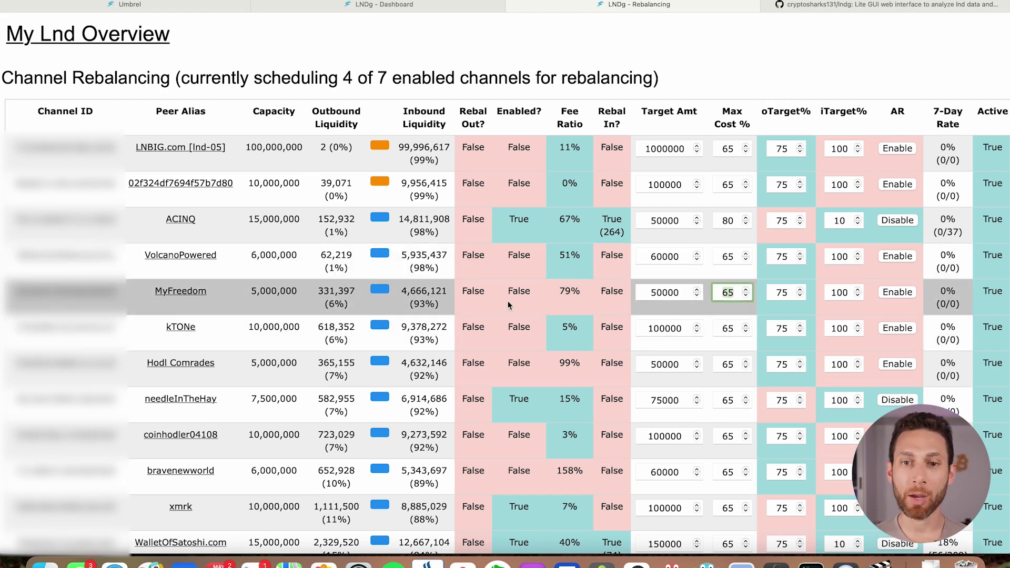
click(565, 293)
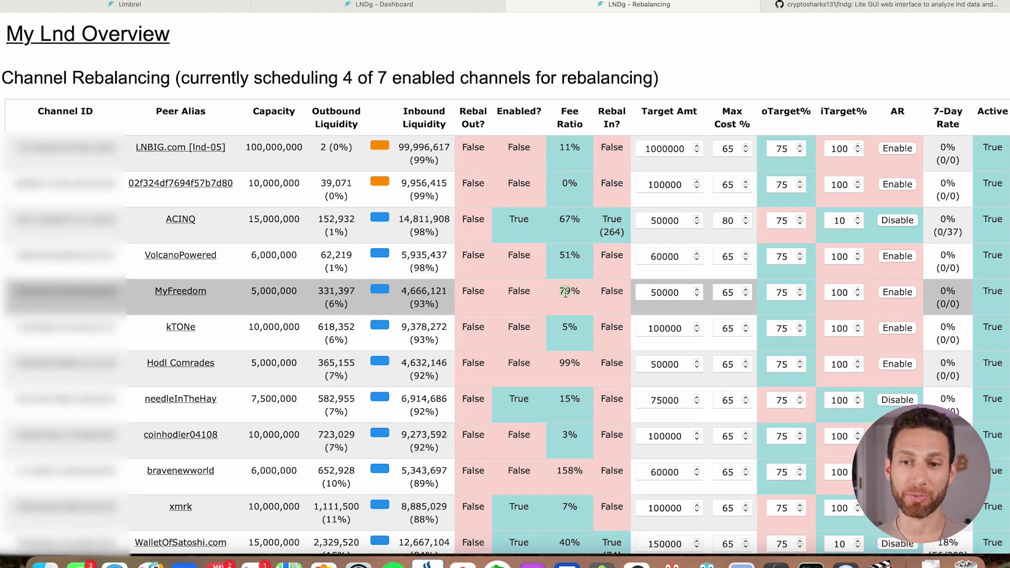
click(730, 298)
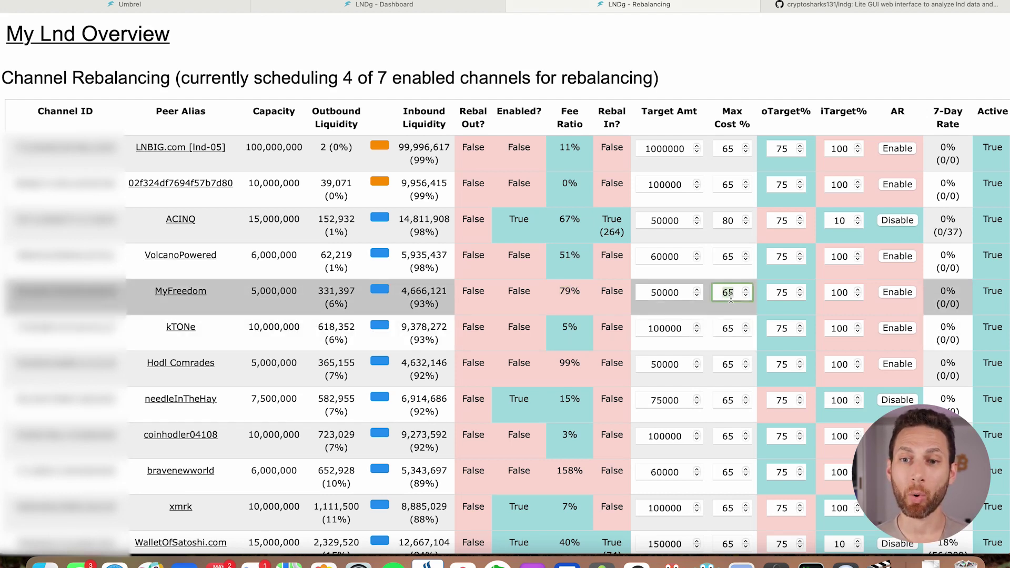
key(BackSpace)
key(BackSpace)
text(80)
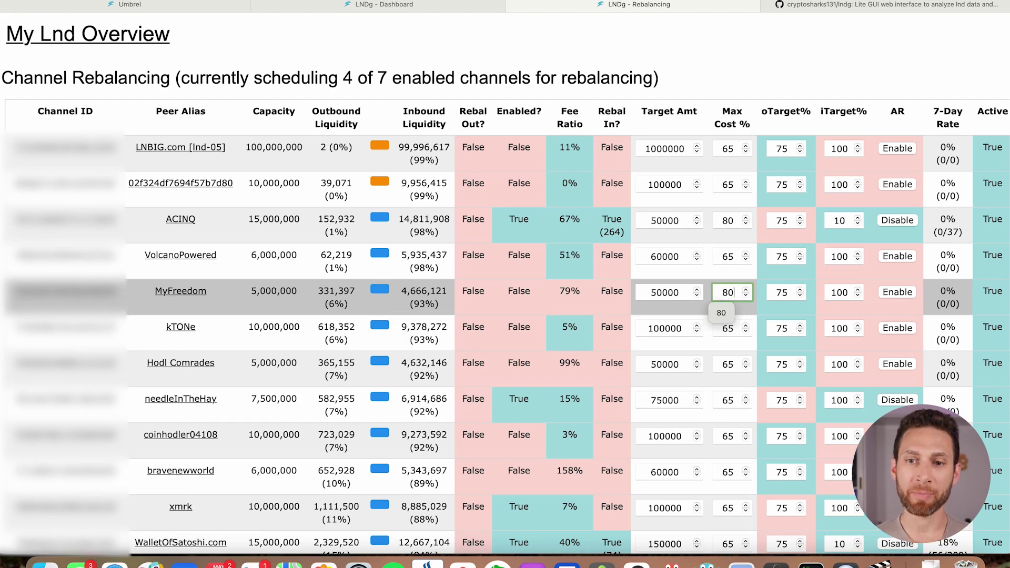
key(Return)
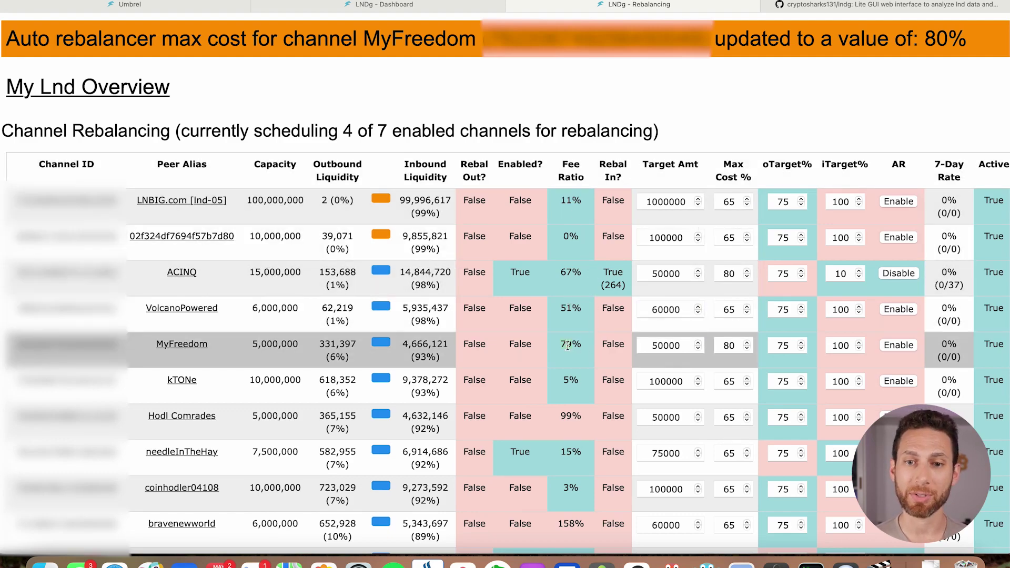
Step: Examine the Fee Ratio values of channels such as bravenewworld and ThunderHorse, and the Rebal In column down the table
scroll(568, 346, down, 6)
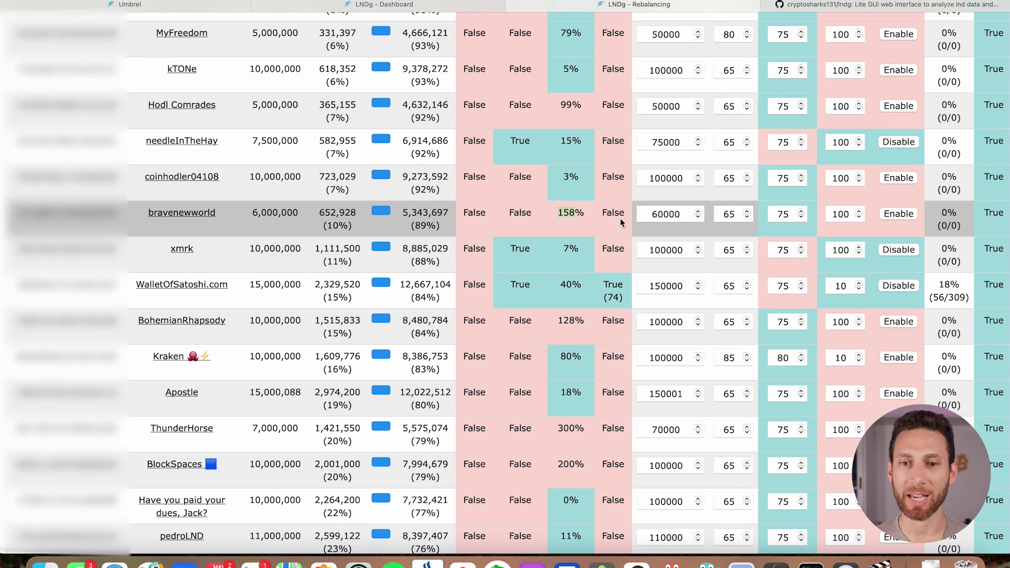
scroll(592, 217, down, 4)
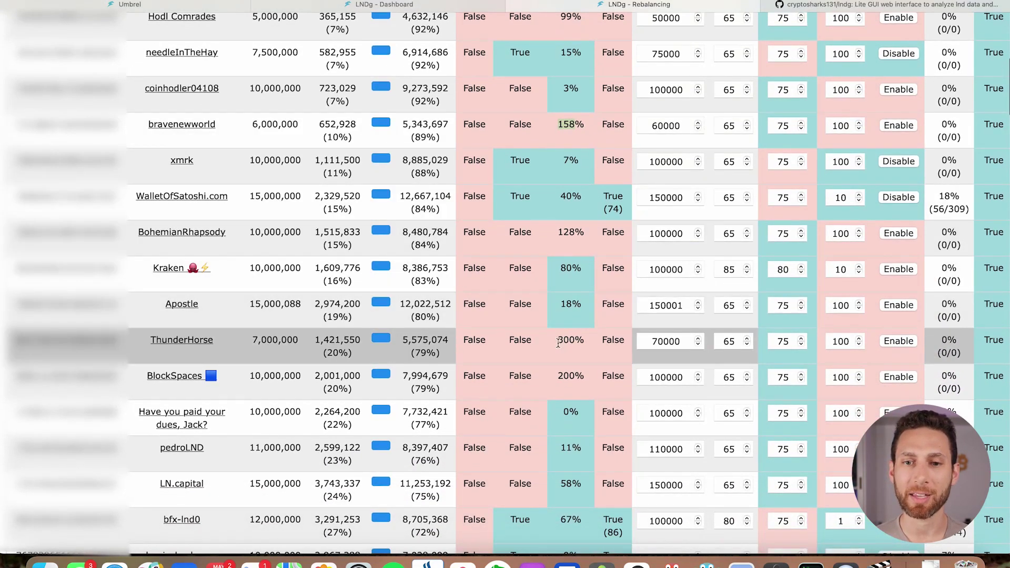
double_click(563, 339)
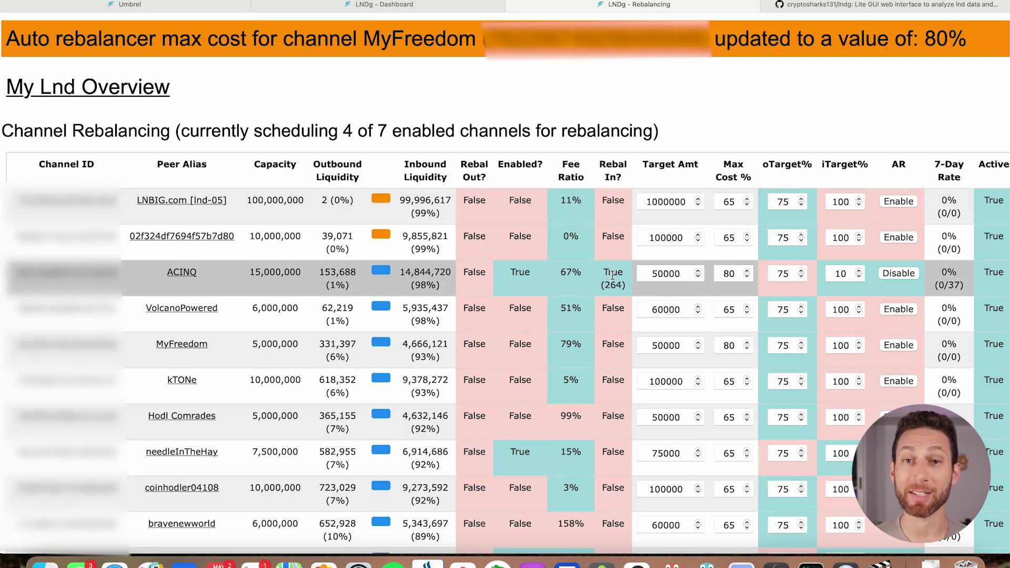
scroll(613, 275, down, 12)
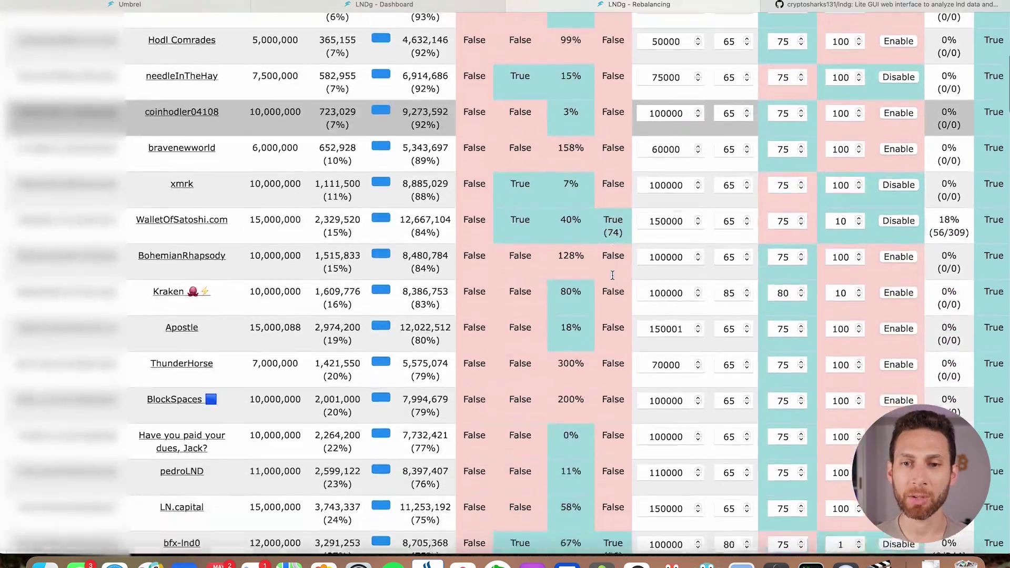
scroll(613, 275, down, 15)
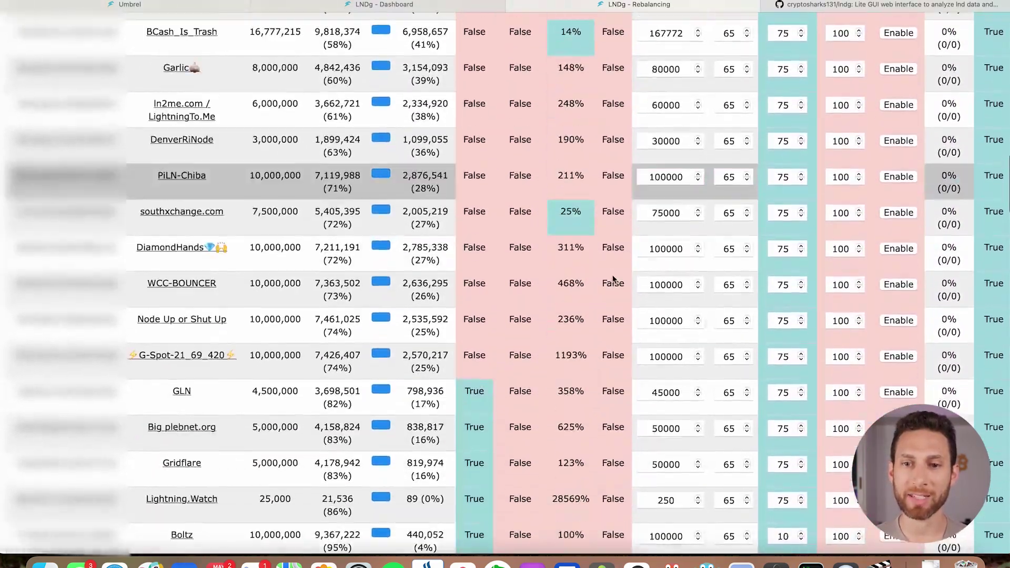
scroll(613, 279, down, 3)
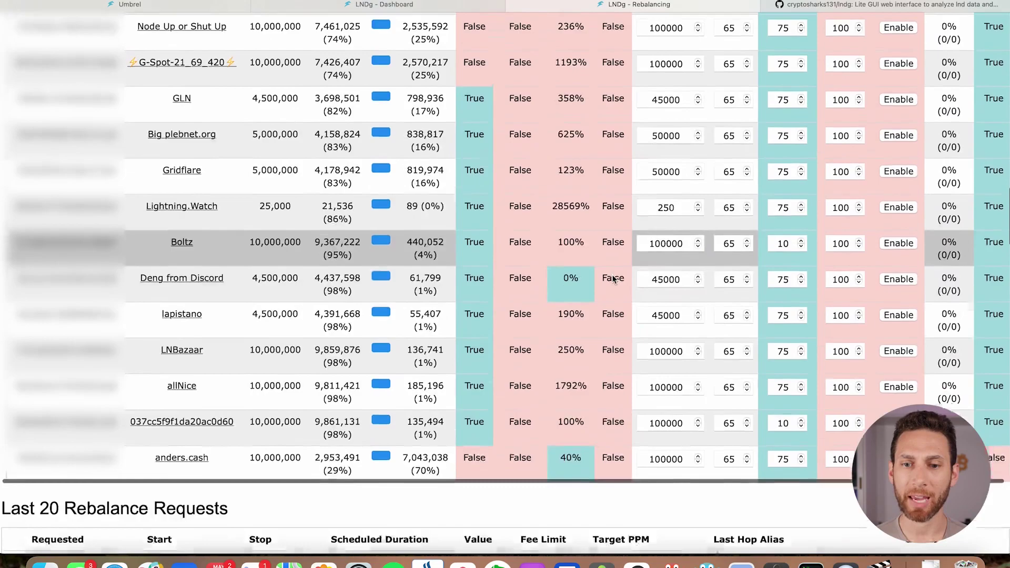
scroll(613, 279, up, 15)
scroll(613, 278, down, 5)
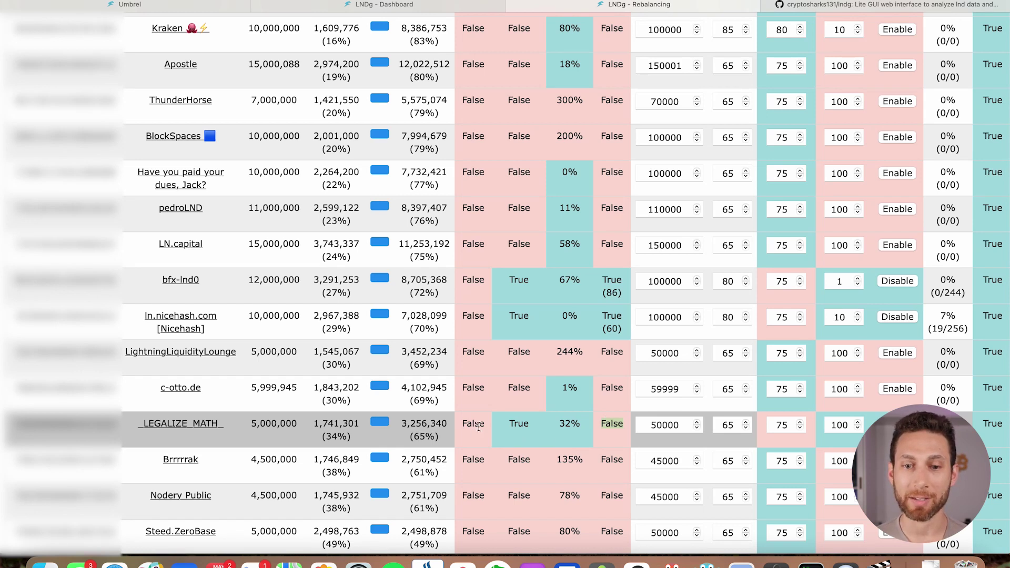
Step: Inspect the _LEGALIZE_MATH_ channel's oTarget% and Rebal In values against the table's column headings
double_click(784, 426)
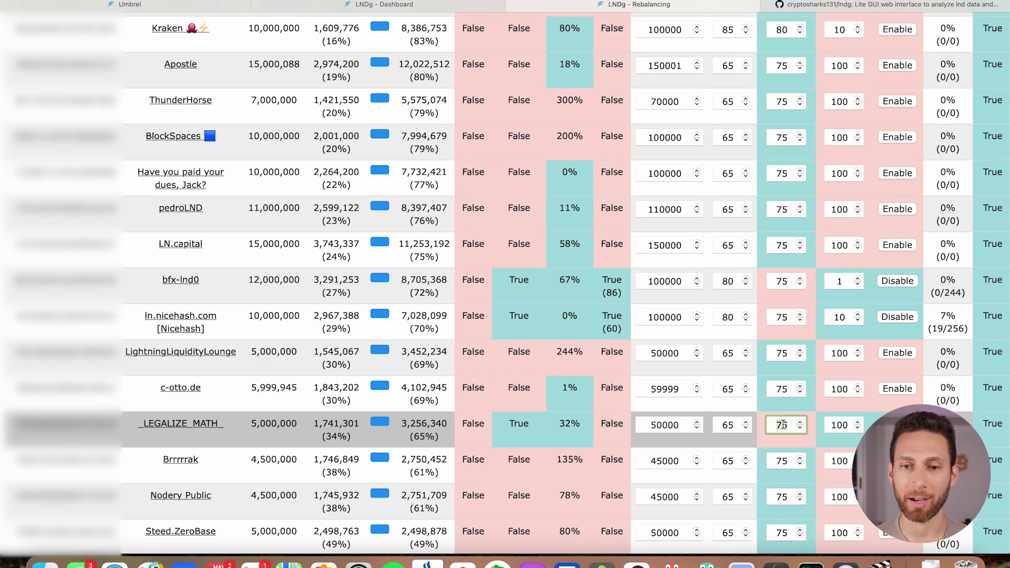
scroll(783, 425, up, 1)
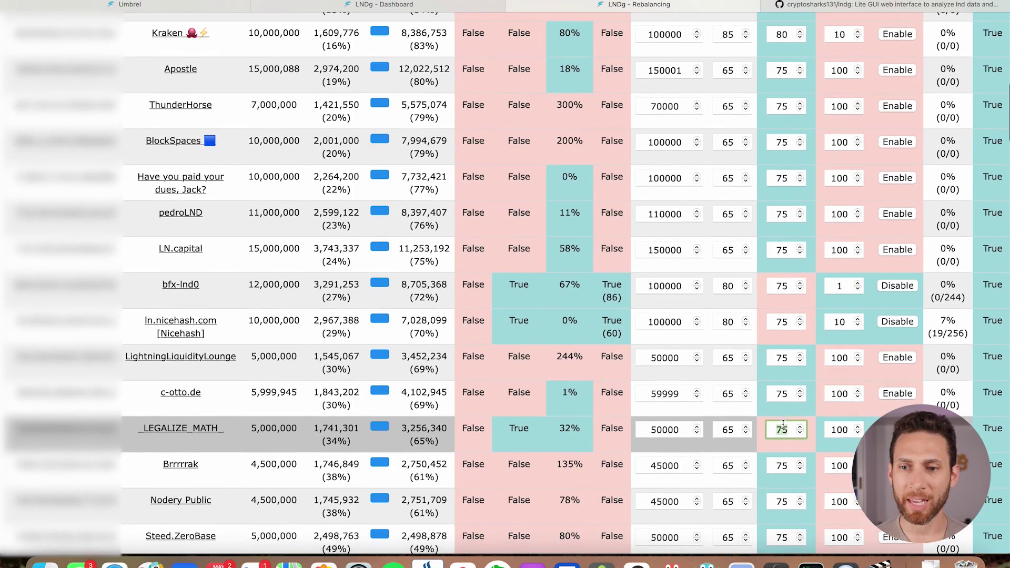
scroll(782, 424, up, 12)
scroll(783, 425, down, 11)
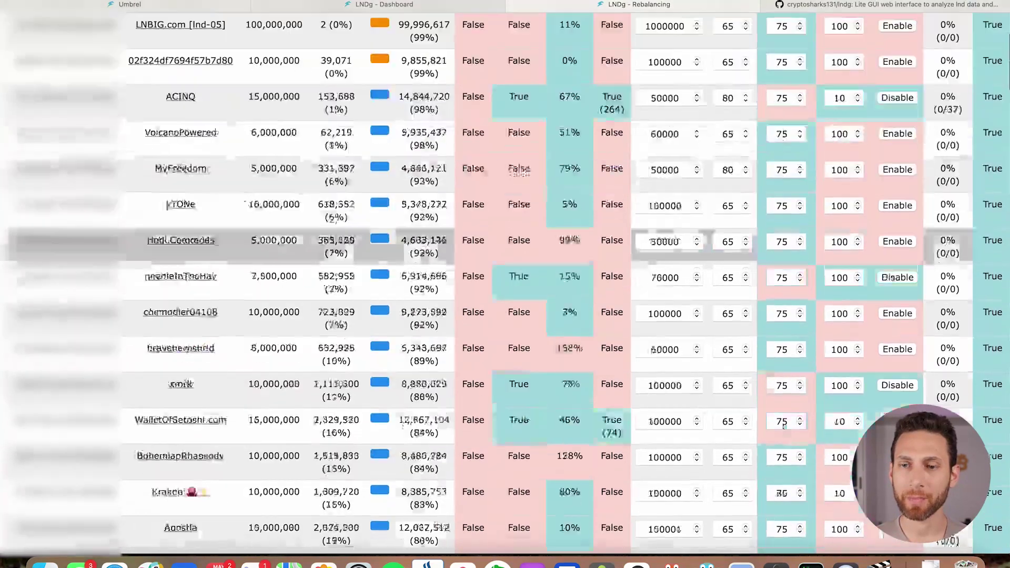
scroll(783, 425, down, 5)
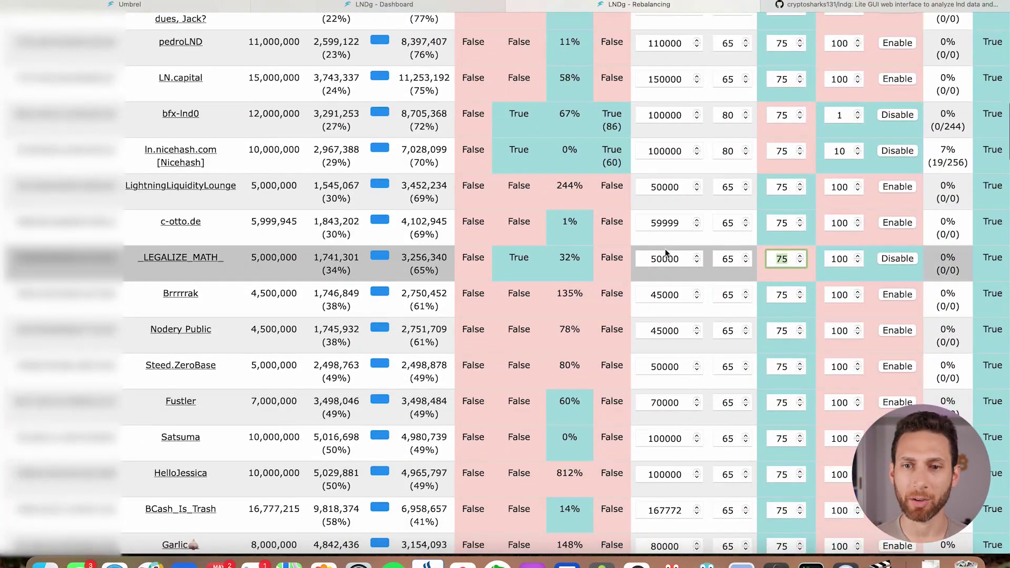
click(610, 258)
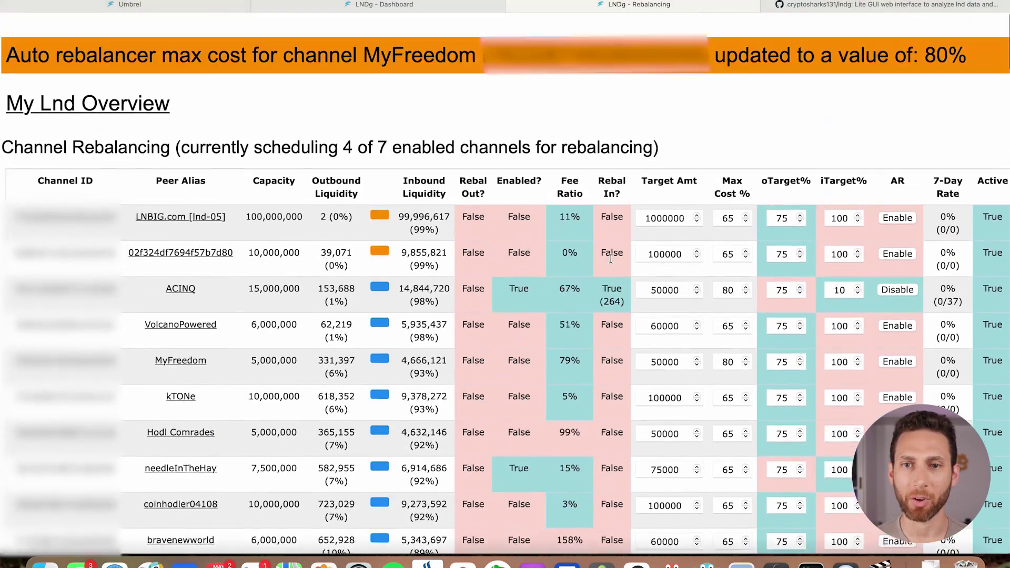
scroll(610, 258, down, 3)
scroll(610, 258, down, 15)
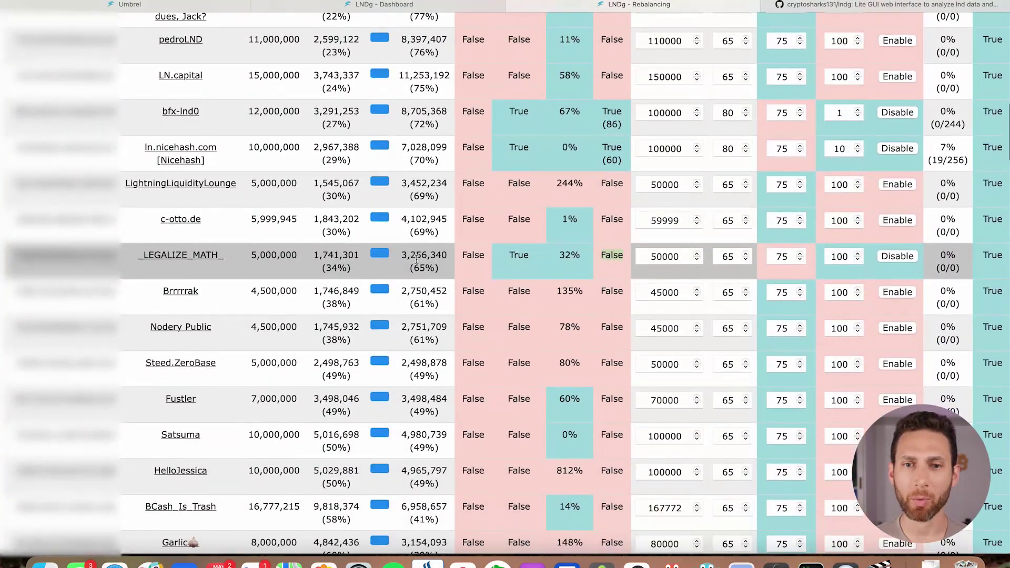
scroll(478, 253, up, 15)
scroll(478, 257, down, 13)
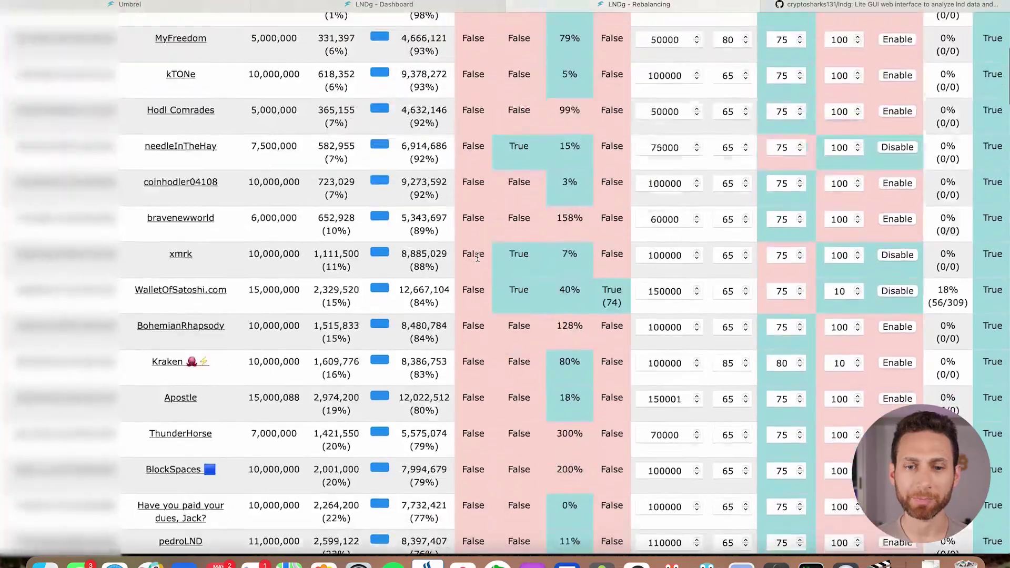
scroll(478, 257, down, 3)
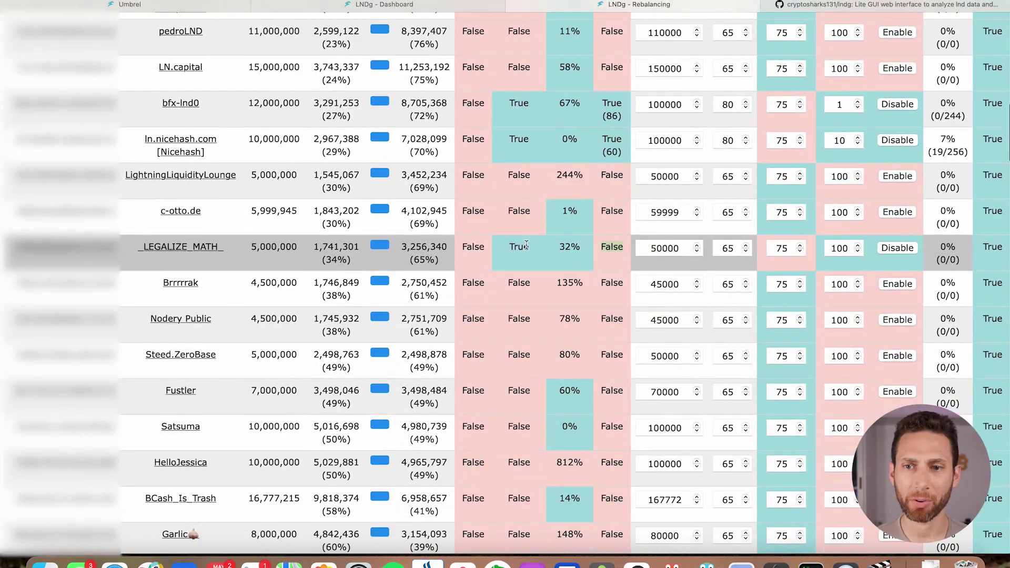
Step: Compare the _LEGALIZE_MATH_ channel's inbound liquidity and Max Cost % with the corresponding column headings
scroll(526, 245, up, 20)
scroll(527, 247, down, 4)
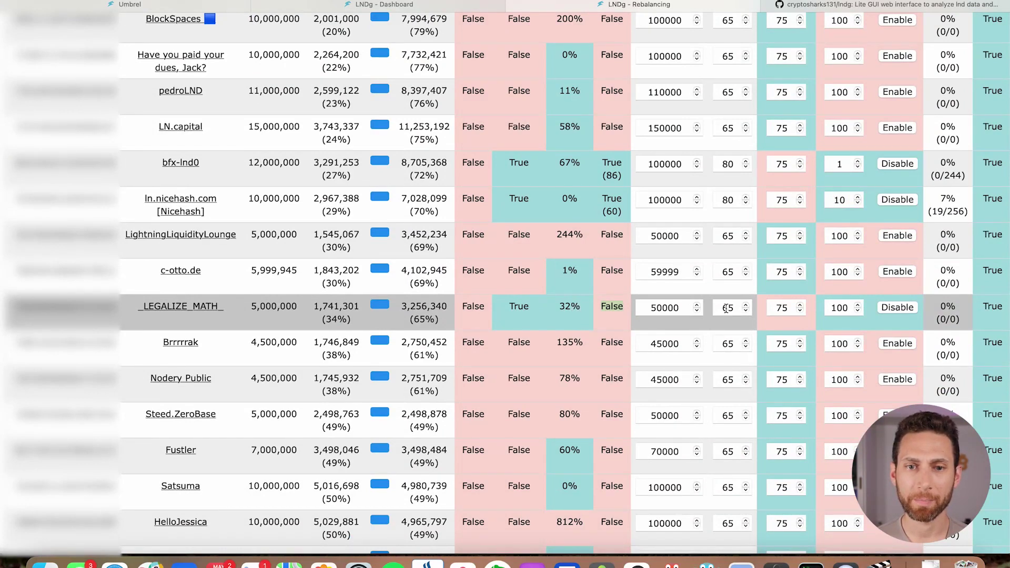
click(441, 322)
drag(410, 311, 402, 309)
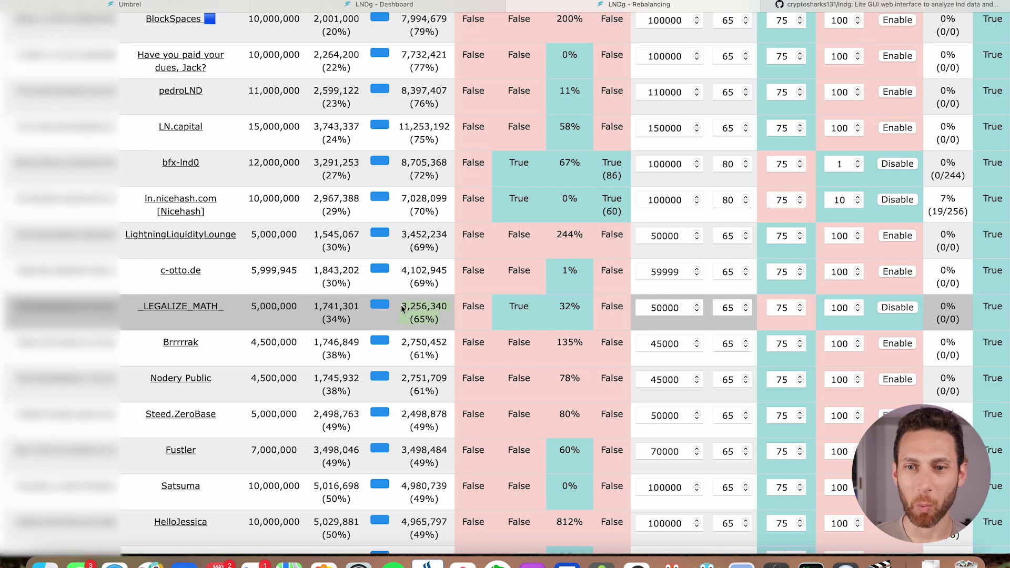
click(727, 309)
scroll(727, 309, up, 20)
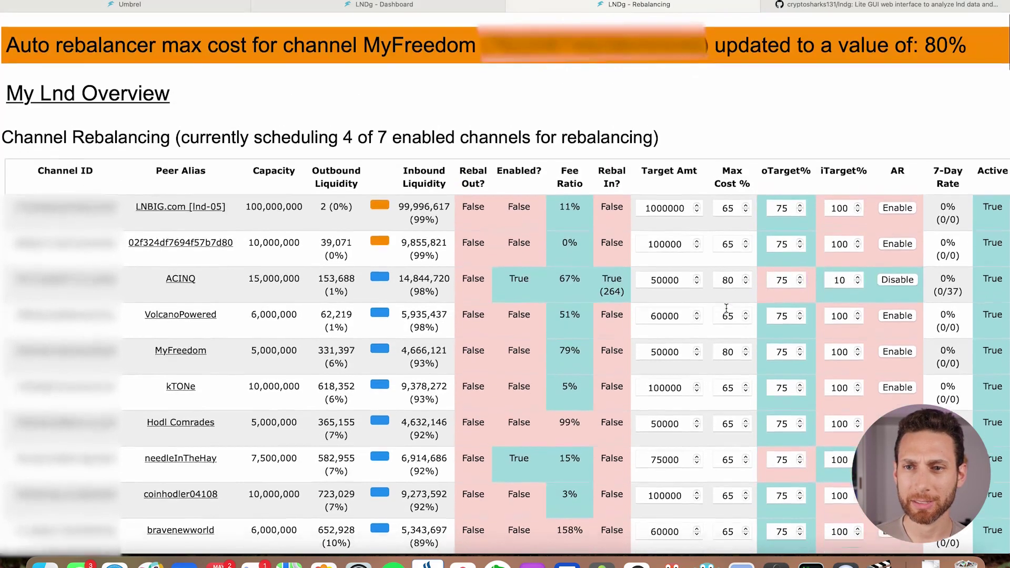
scroll(727, 308, down, 18)
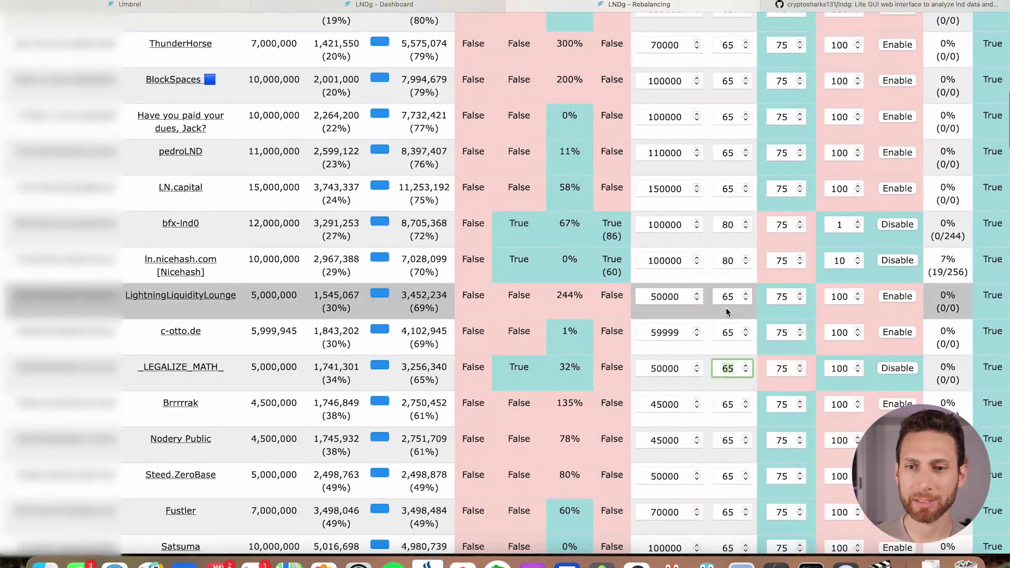
Step: Examine the iTarget% values and auto-rebalance states of the channels down the rebalancing table
scroll(726, 308, up, 1)
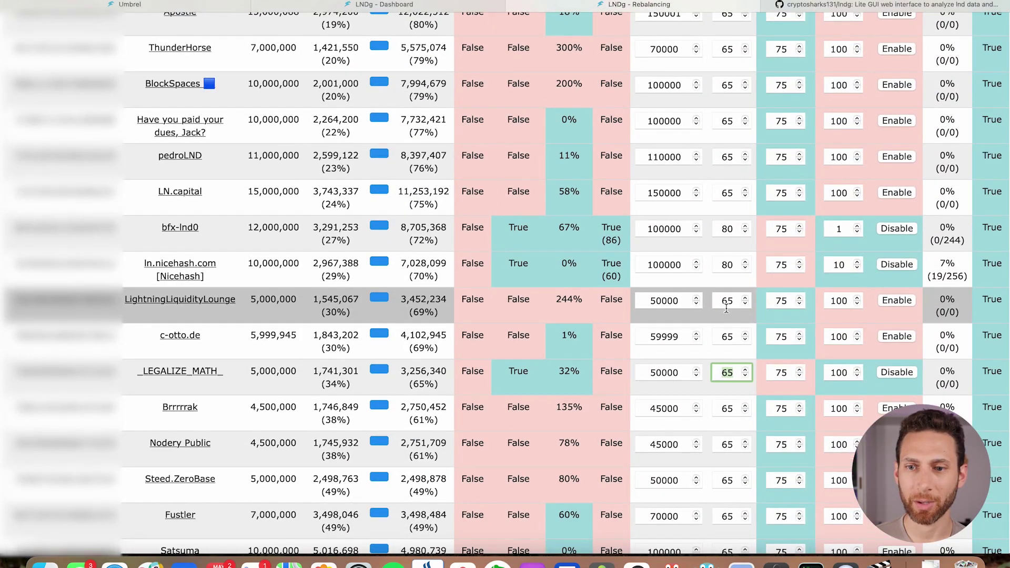
scroll(726, 309, up, 18)
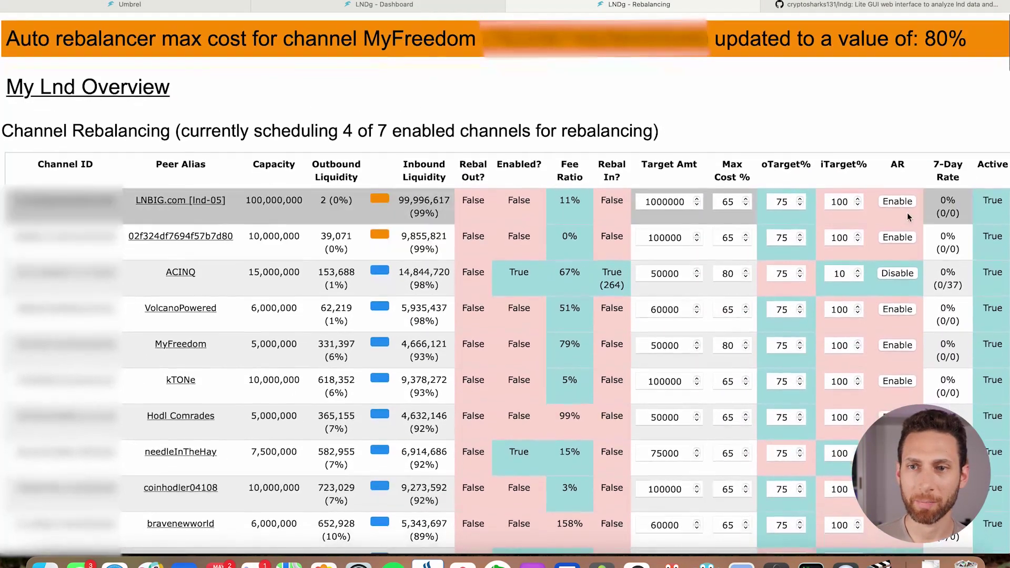
scroll(823, 202, down, 10)
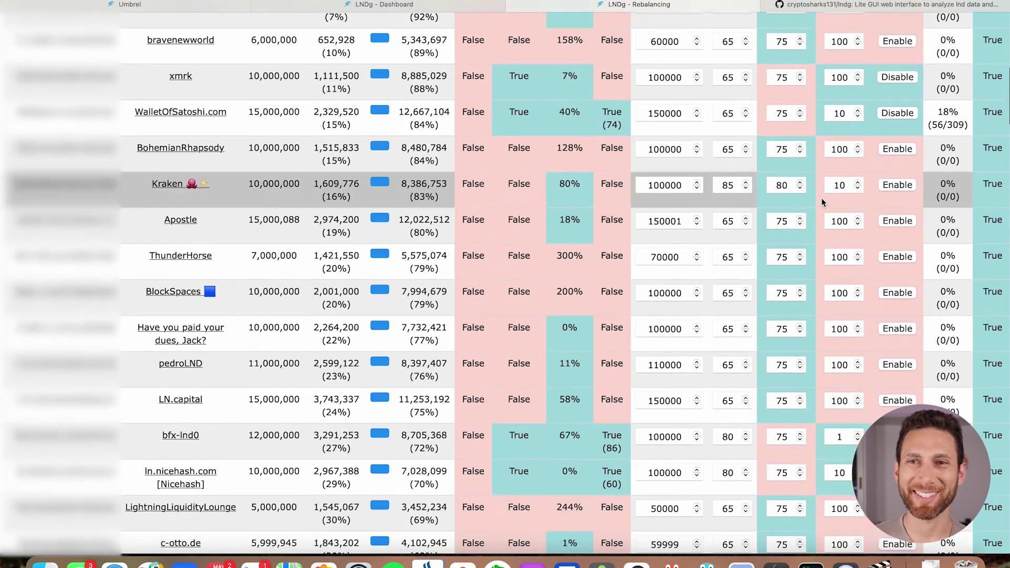
scroll(823, 203, down, 10)
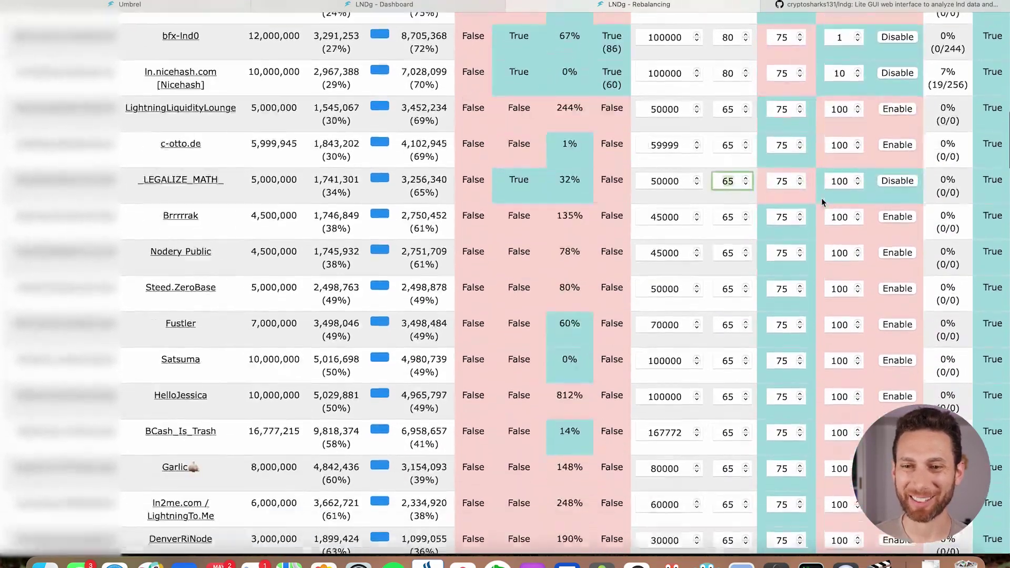
scroll(822, 203, down, 1)
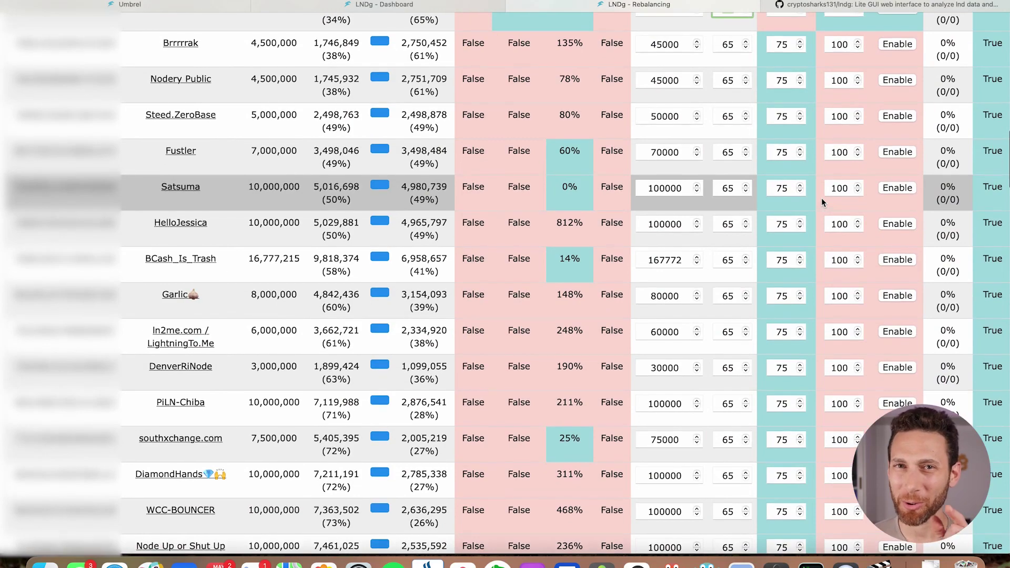
scroll(822, 198, down, 6)
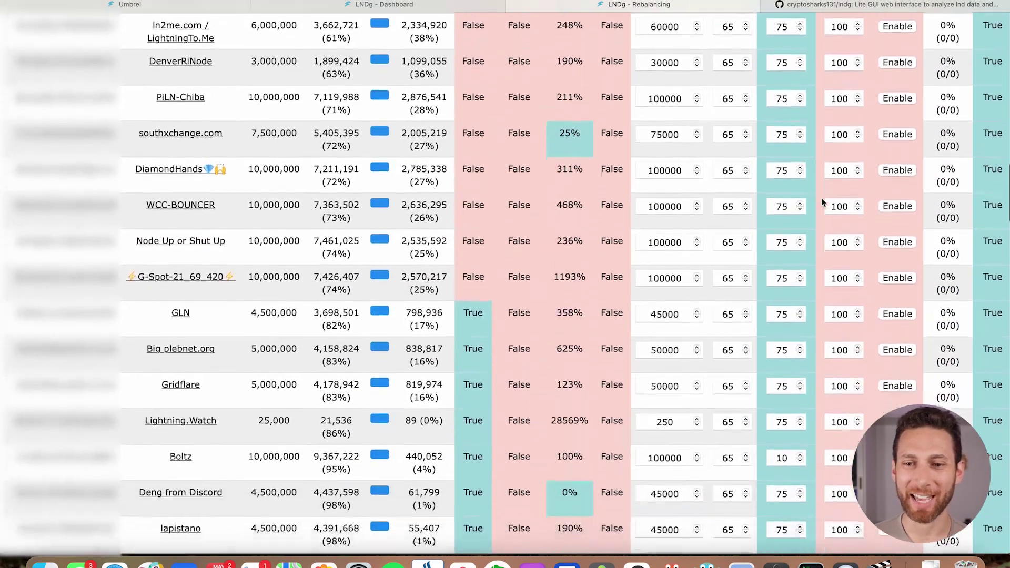
Step: Set the _LEGALIZE_MATH_ channel's iTarget% to 10 and submit it
scroll(821, 197, up, 8)
click(840, 128)
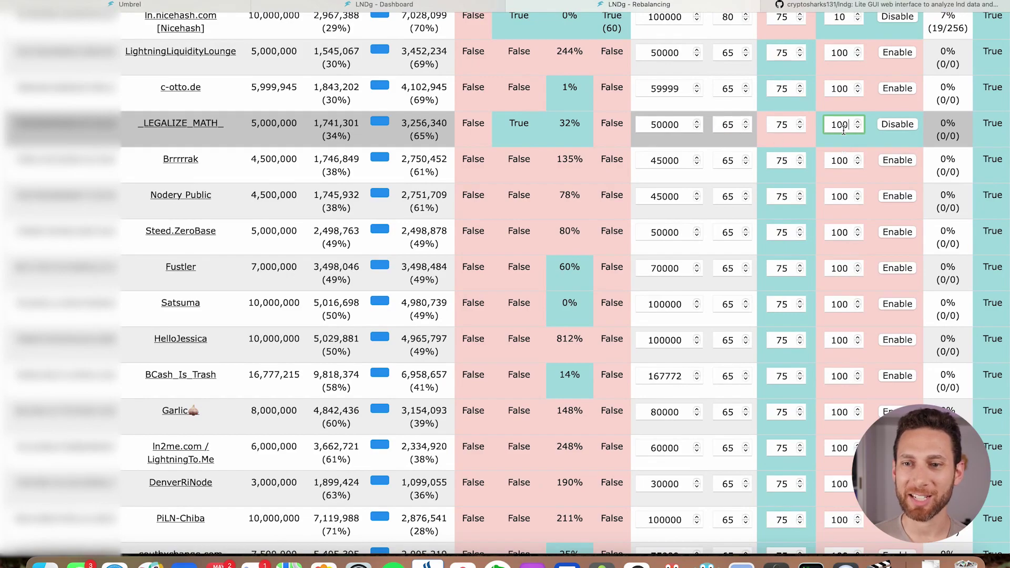
scroll(843, 131, up, 20)
scroll(844, 131, down, 14)
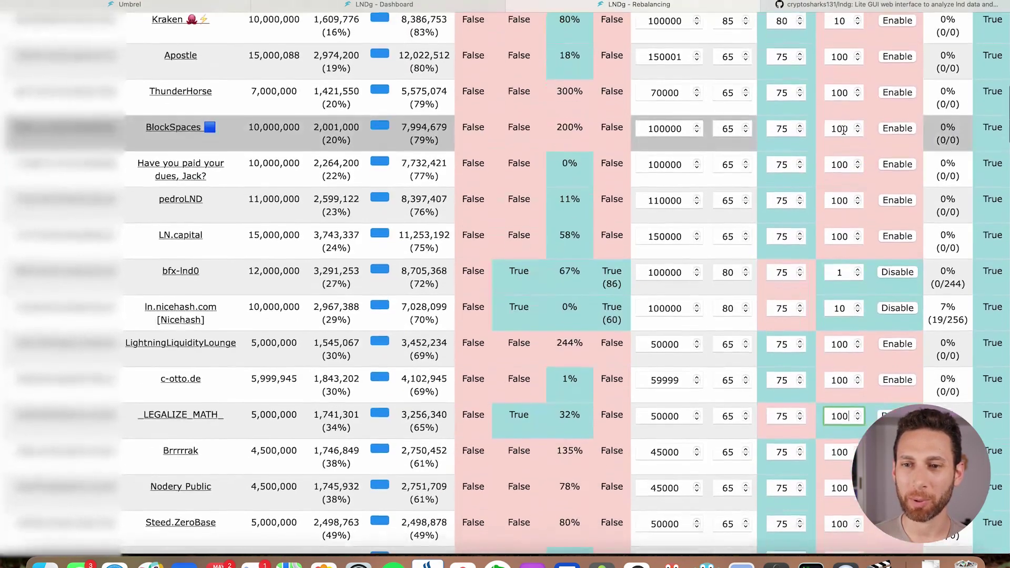
scroll(843, 130, down, 5)
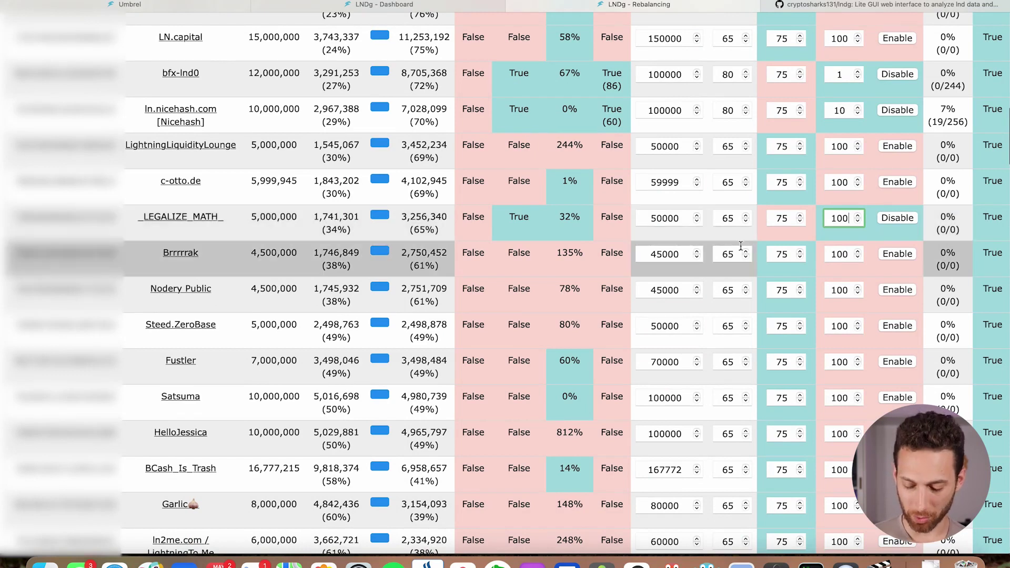
key(BackSpace)
text(0)
key(BackSpace)
key(Return)
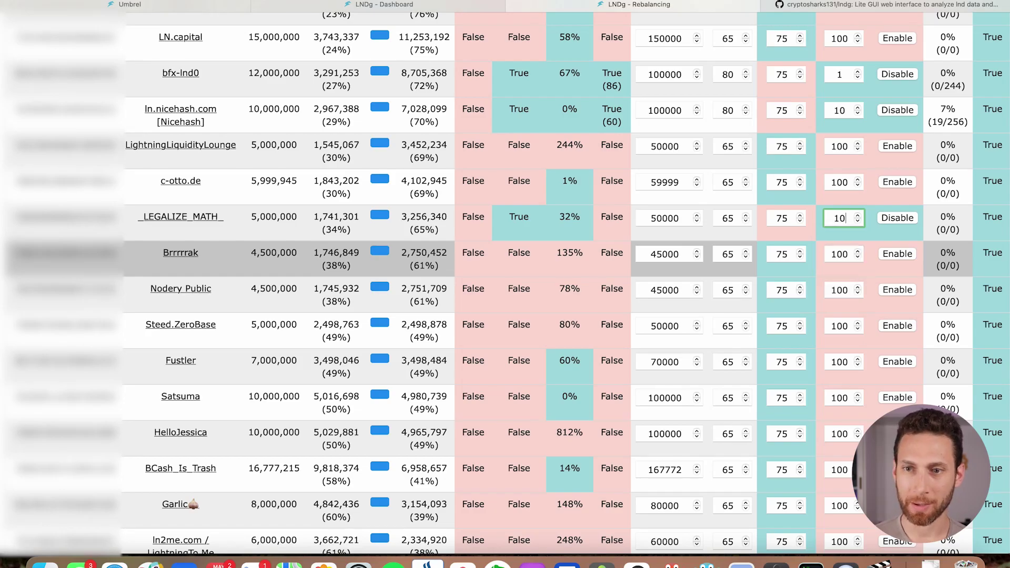
key(Return)
Step: Check the _LEGALIZE_MATH_ channel's updated Rebal In value against the other channels in the table
scroll(805, 260, down, 10)
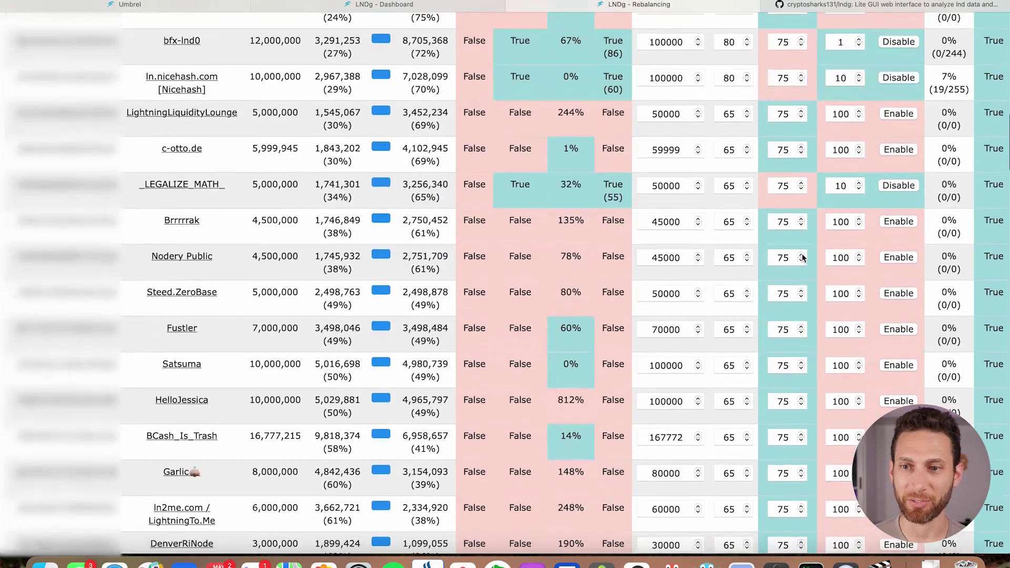
scroll(803, 258, down, 12)
scroll(802, 258, up, 7)
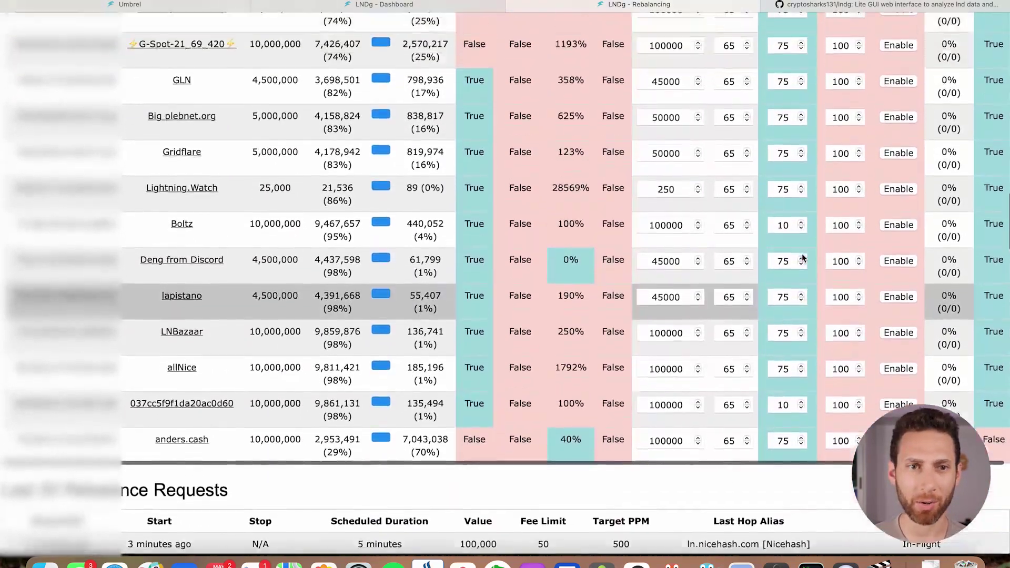
scroll(802, 257, up, 7)
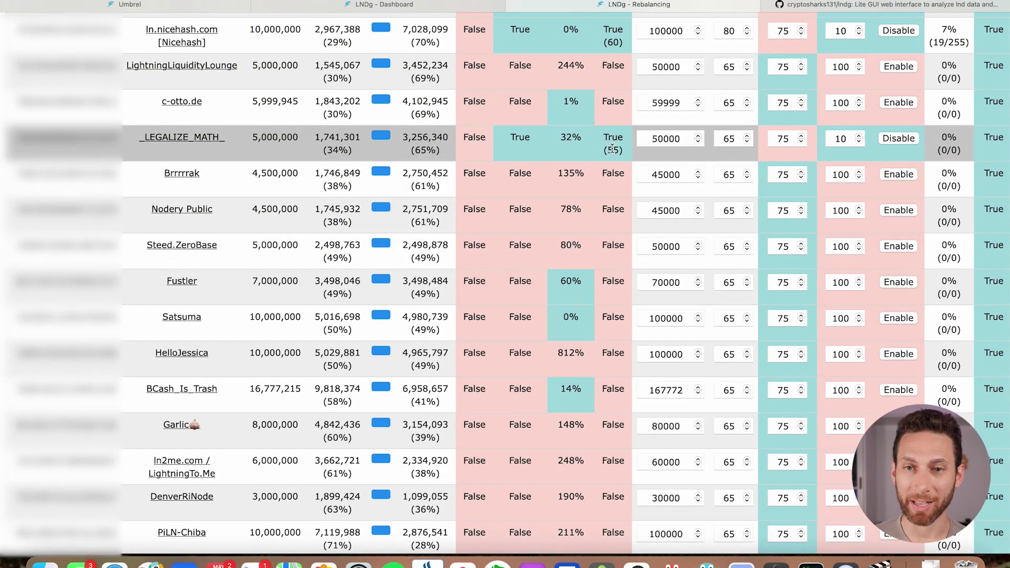
Step: Set the xmrk channel's iTarget% to 10 and submit it
scroll(869, 308, down, 14)
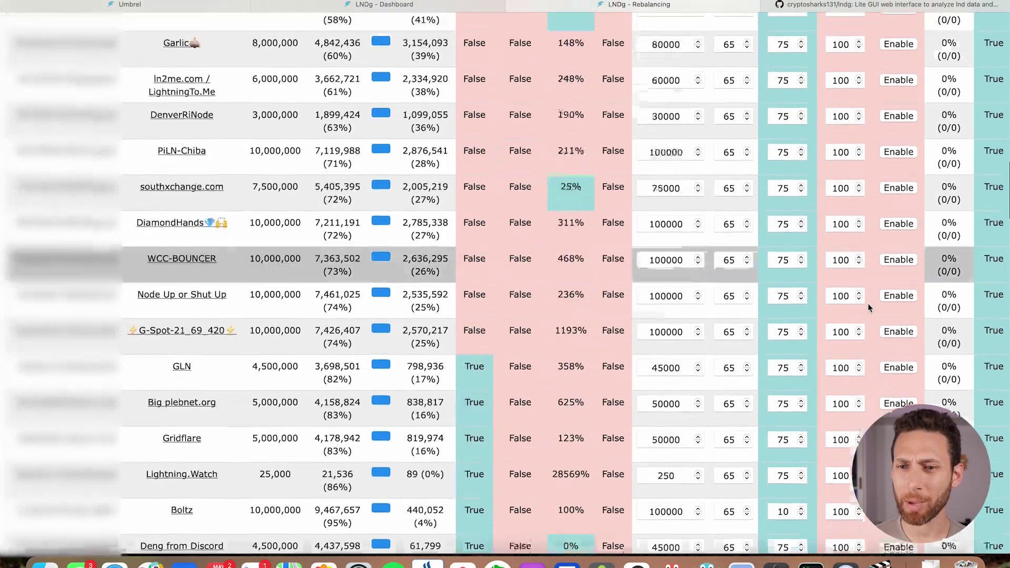
scroll(869, 308, up, 20)
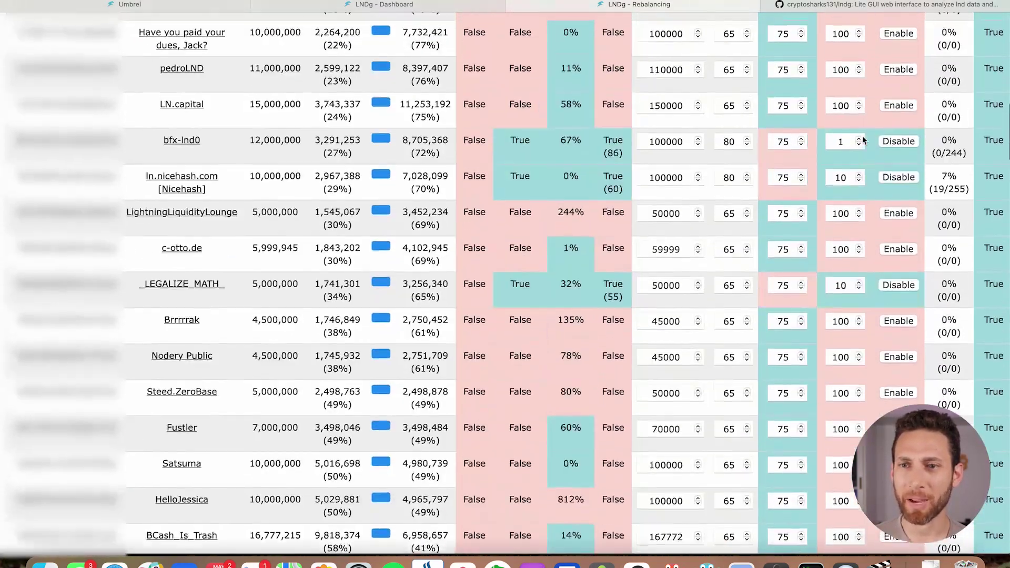
scroll(863, 136, up, 5)
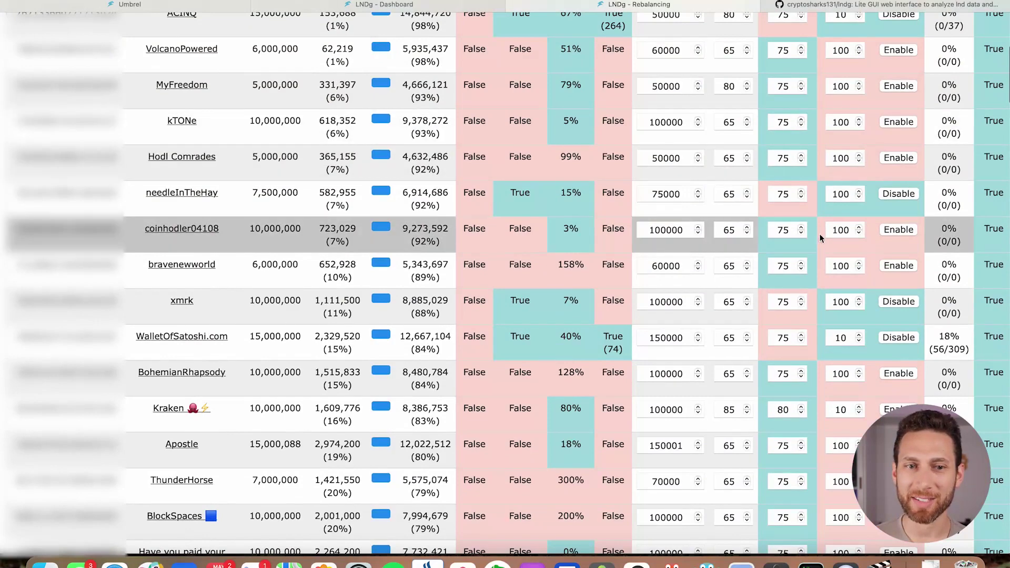
click(844, 300)
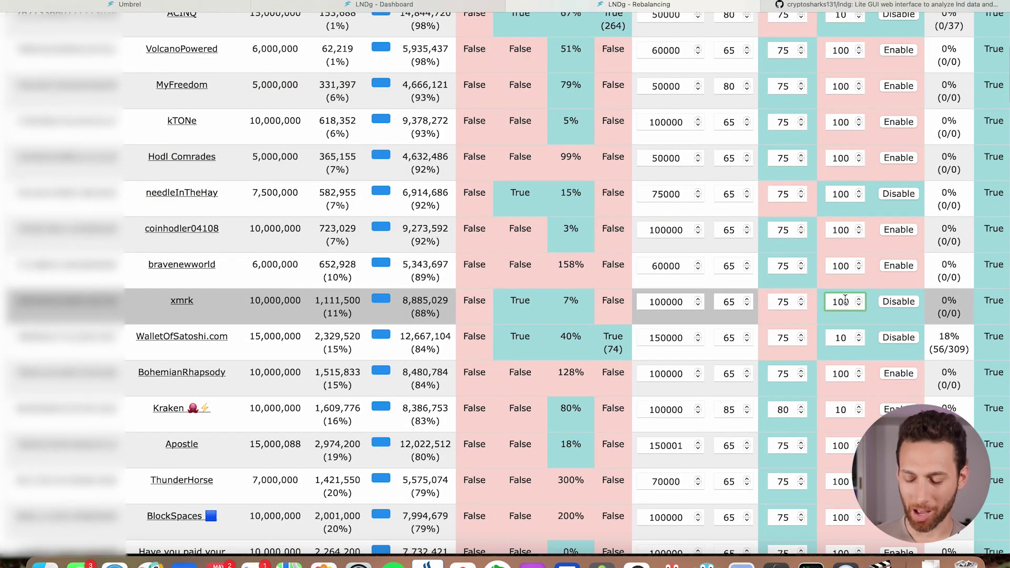
key(BackSpace)
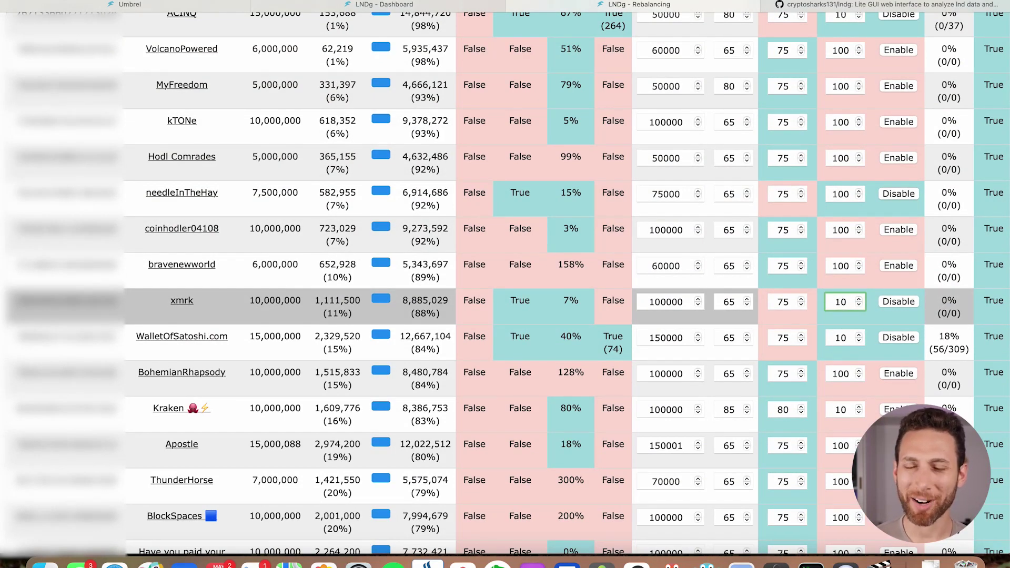
key(Return)
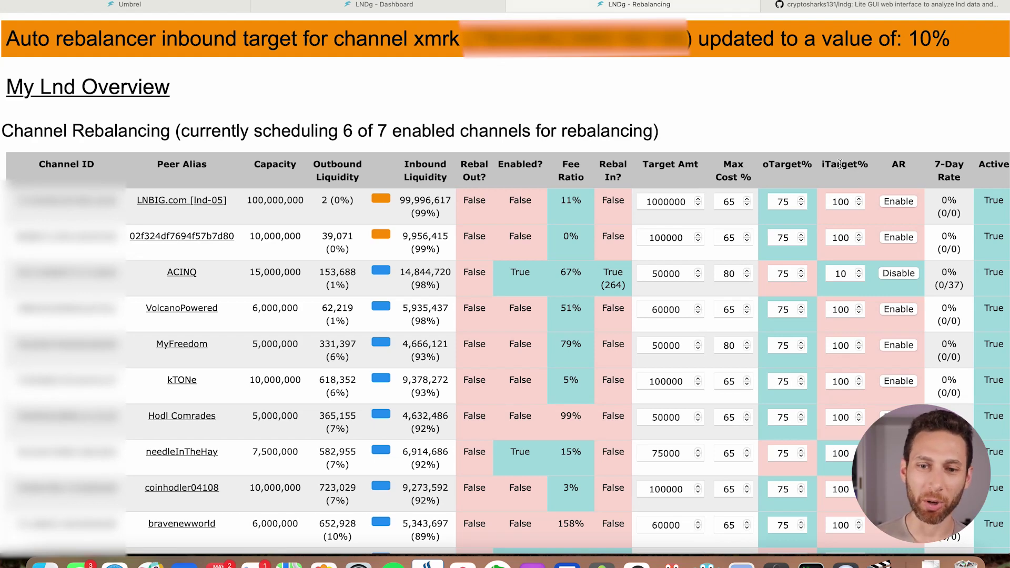
Step: Set the needleInTheHay channel's iTarget% to 10 and submit it
click(844, 454)
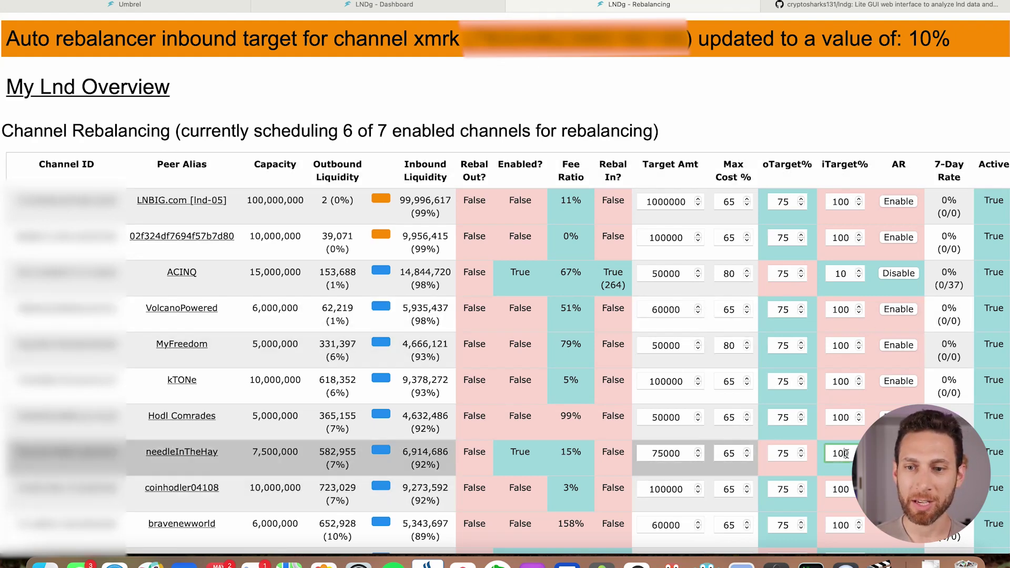
key(BackSpace)
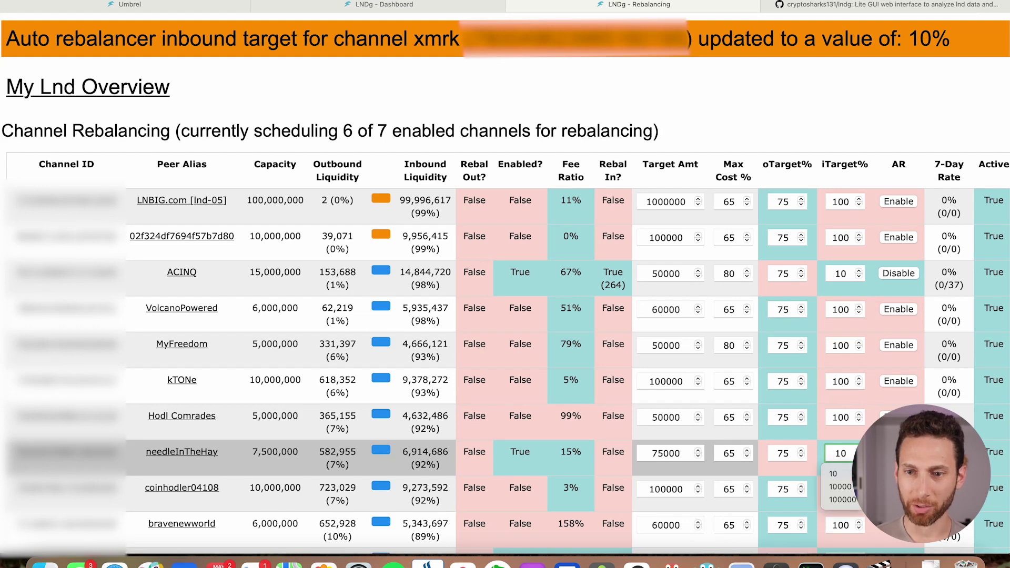
key(Return)
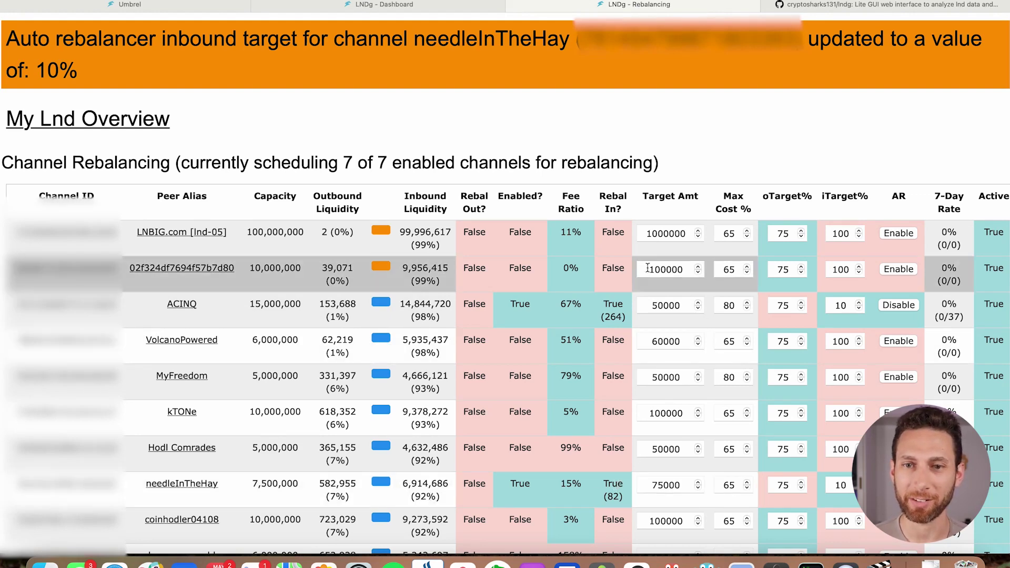
Step: Highlight the Rebal In column heading and review the scheduled rebalances of the enabled channels
drag(623, 211, 600, 195)
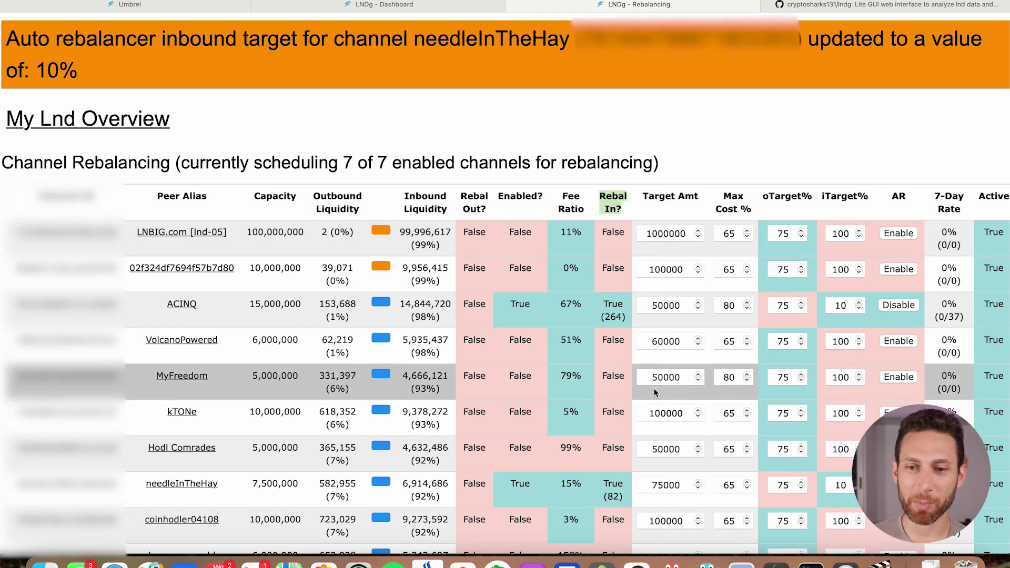
scroll(654, 389, down, 3)
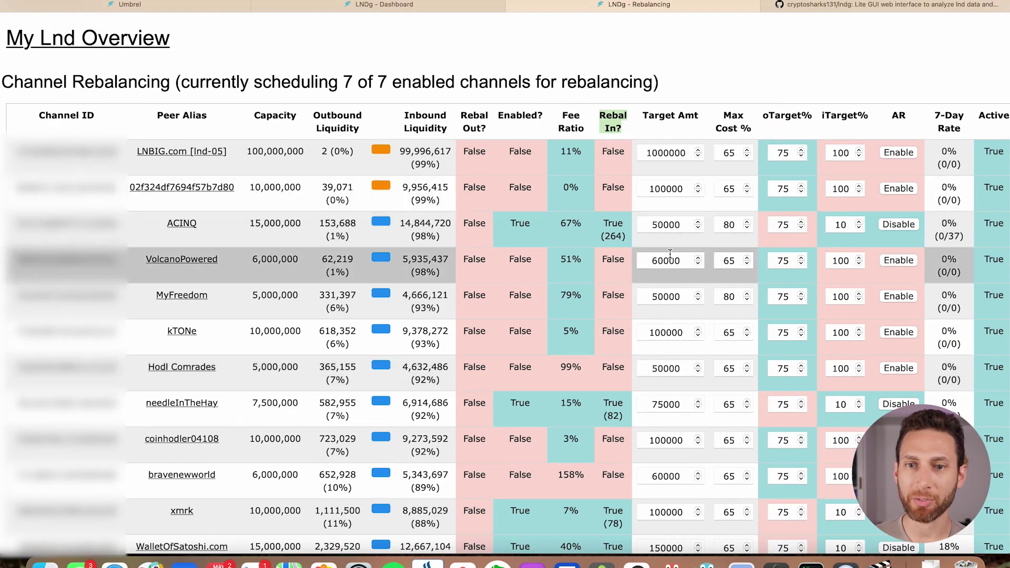
scroll(631, 260, down, 1)
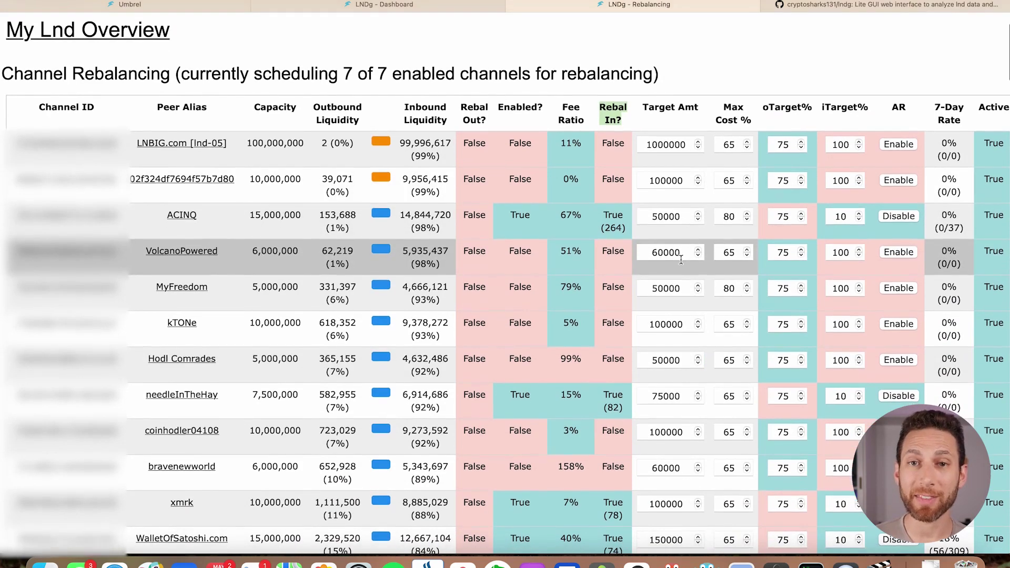
Step: Open the Advanced Settings page from the dashboard and inspect the AR-Target% value under Update Local Settings
click(427, 5)
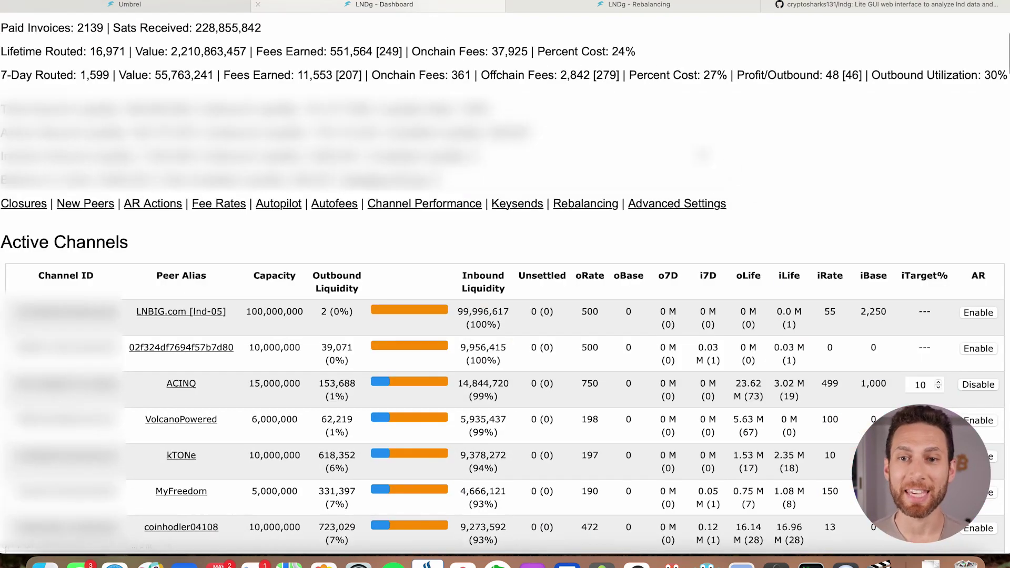
click(679, 204)
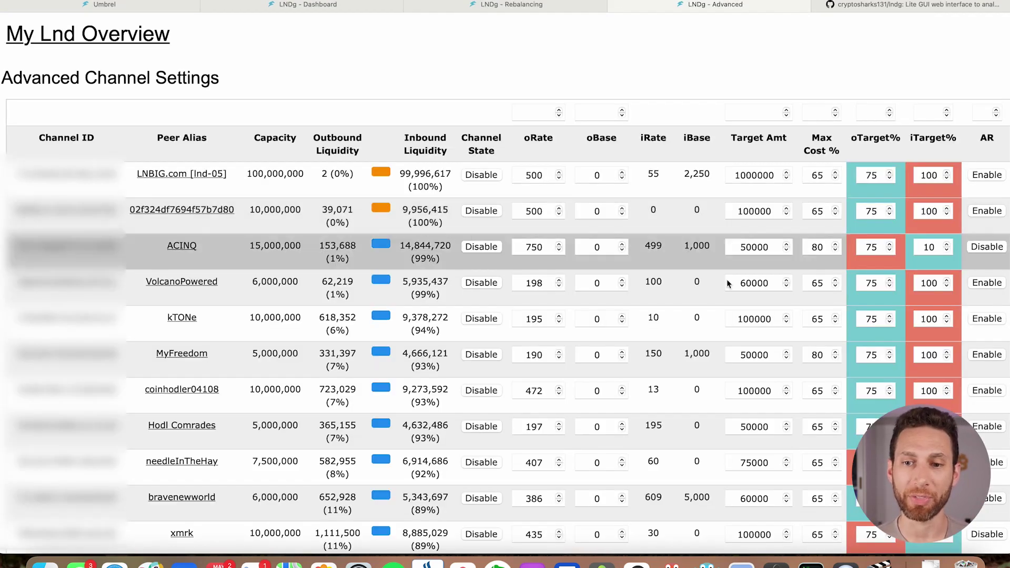
scroll(763, 316, down, 15)
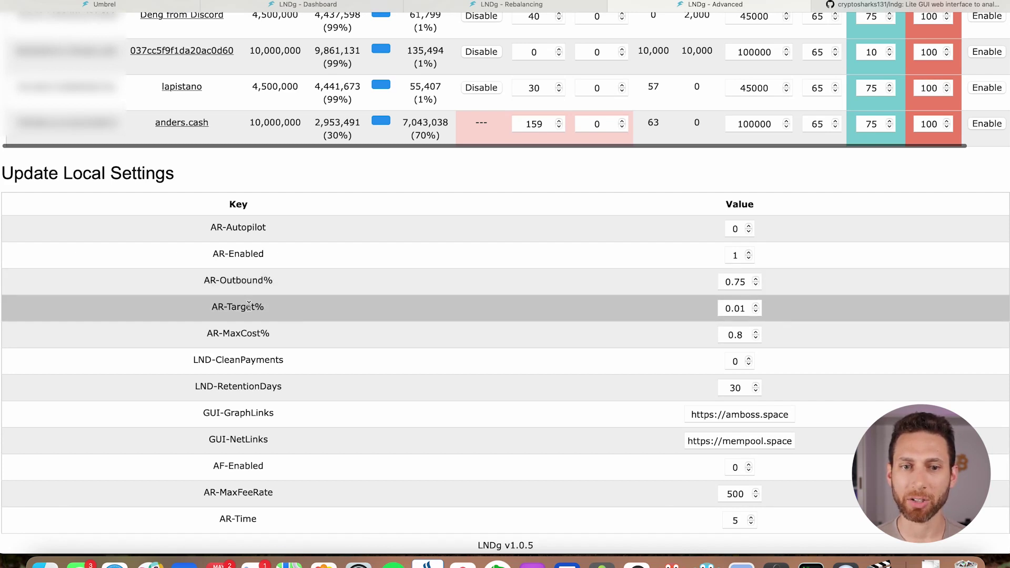
click(747, 311)
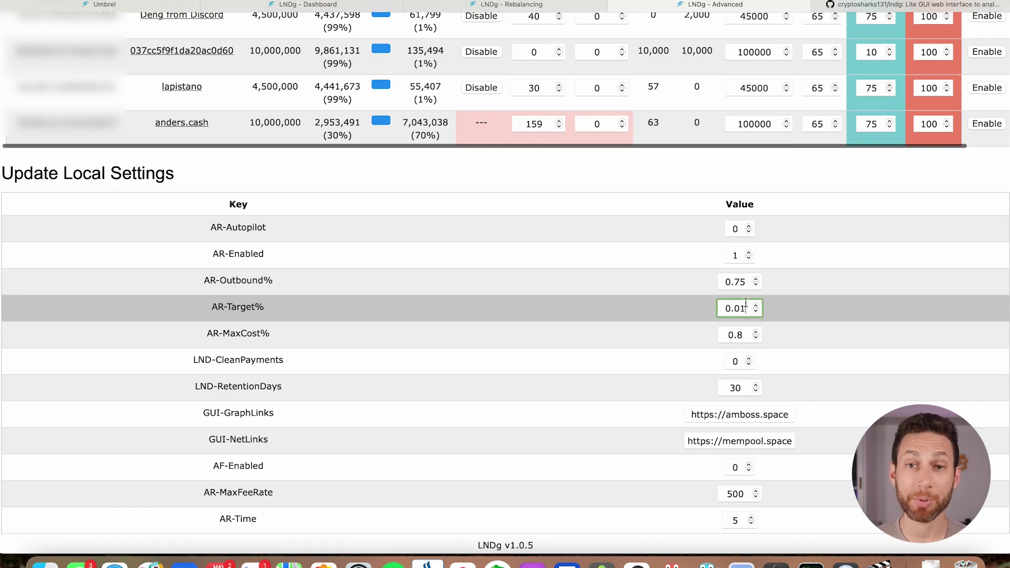
Step: On the Rebalancing page, enter a Target Amt of 50000 for bfx-lnd0 and ln.nicehash.com, submitting the ln.nicehash.com value
click(489, 6)
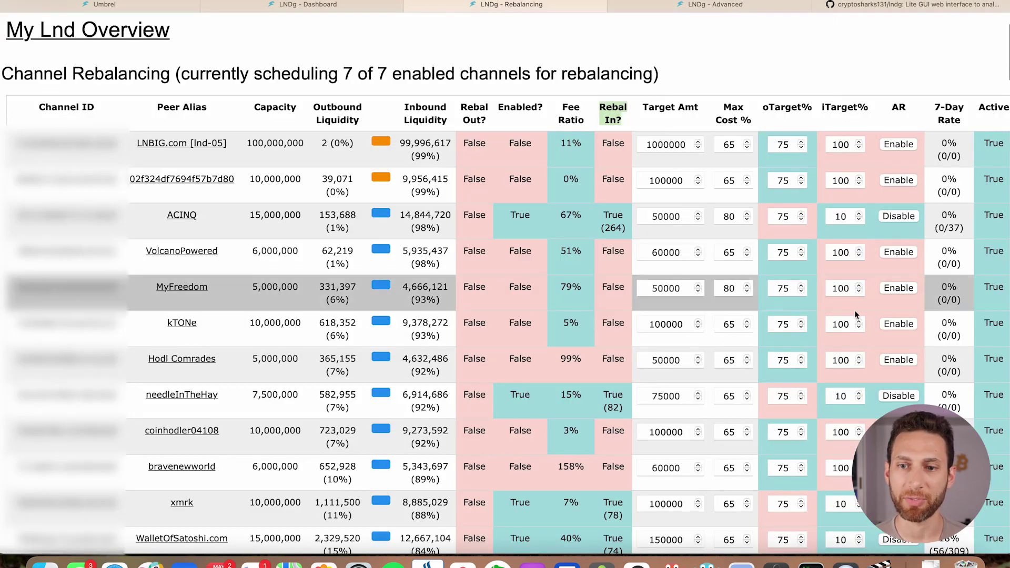
scroll(743, 254, down, 10)
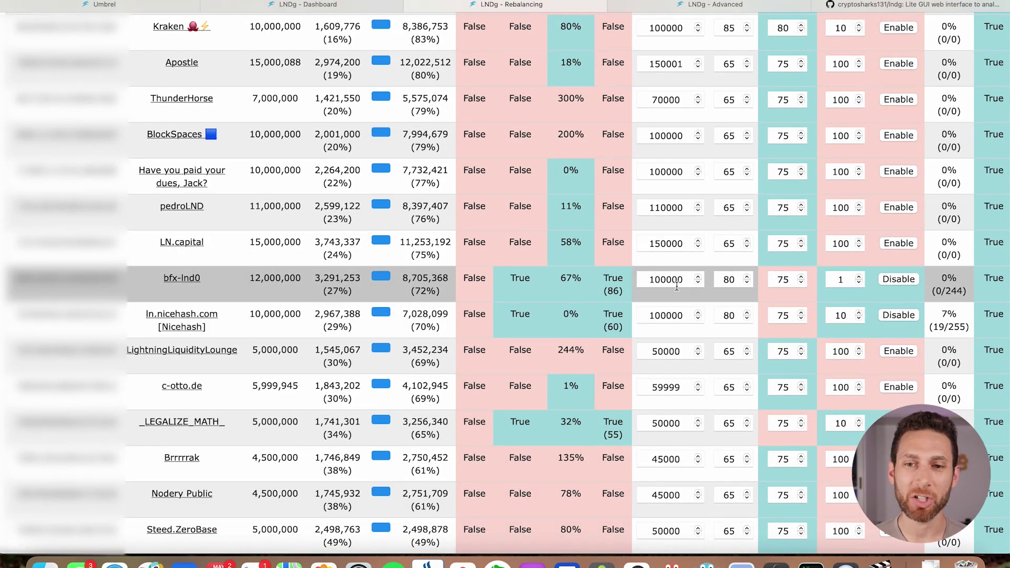
double_click(675, 278)
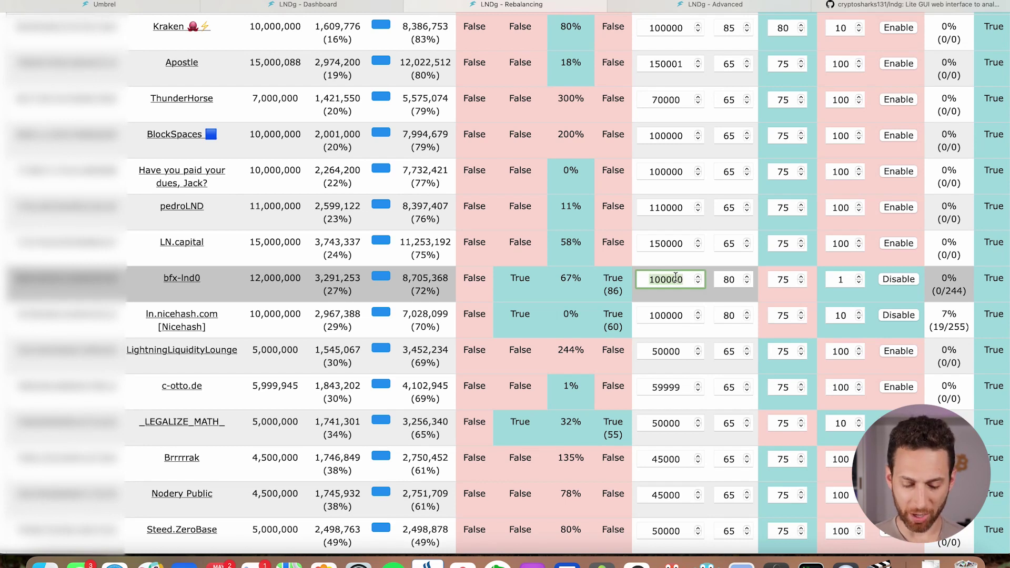
text(50000)
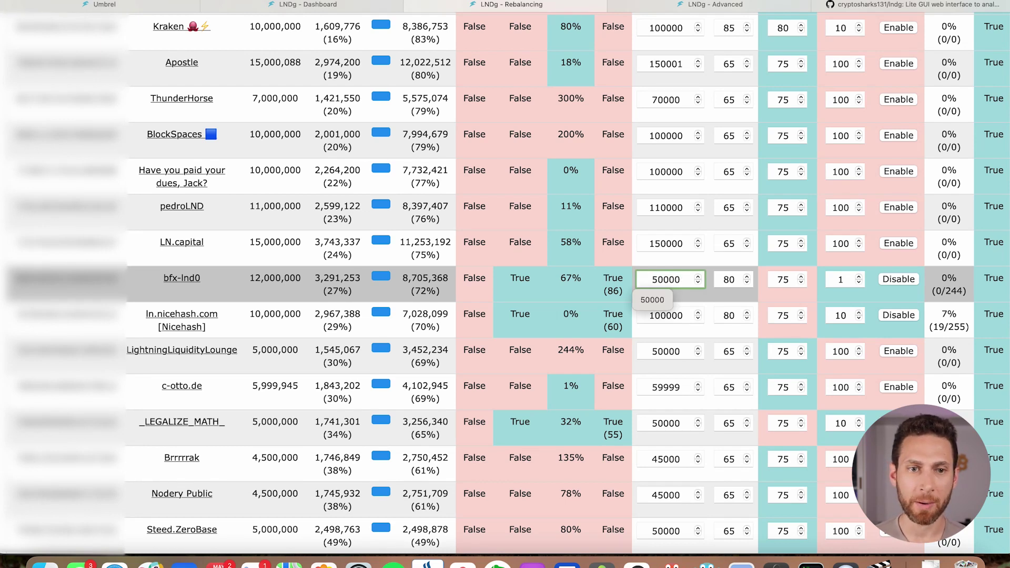
double_click(682, 315)
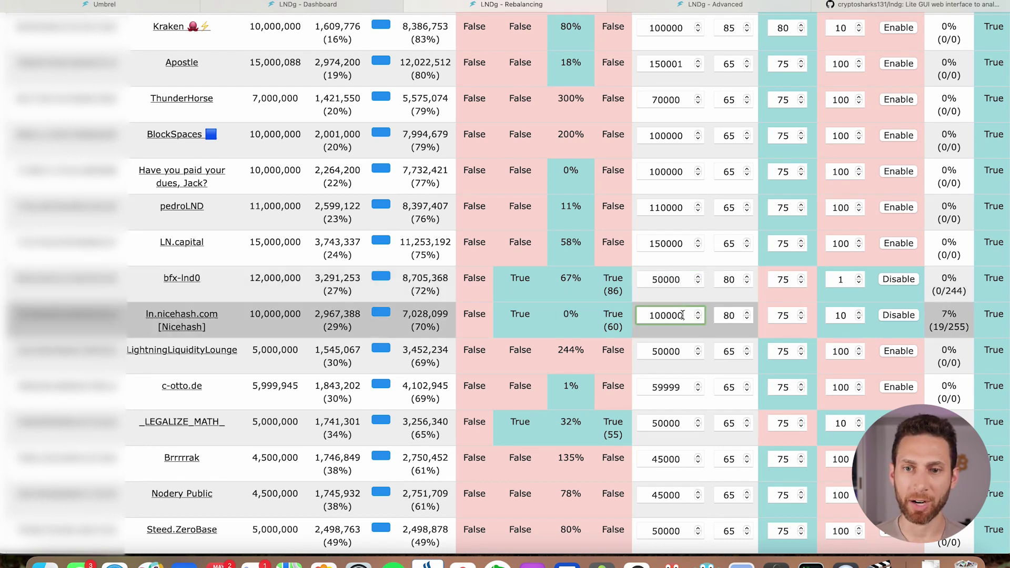
text(50000)
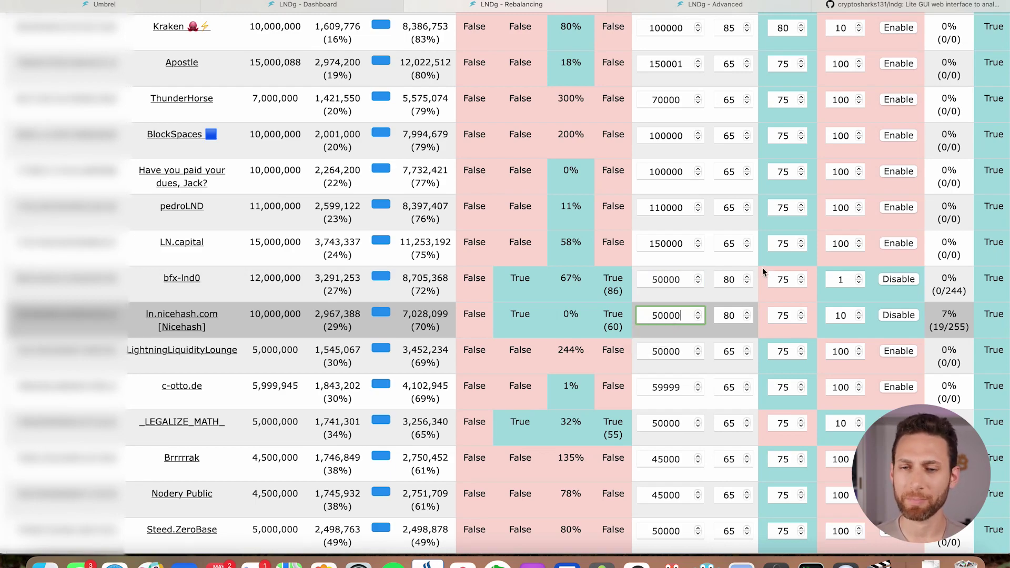
key(Return)
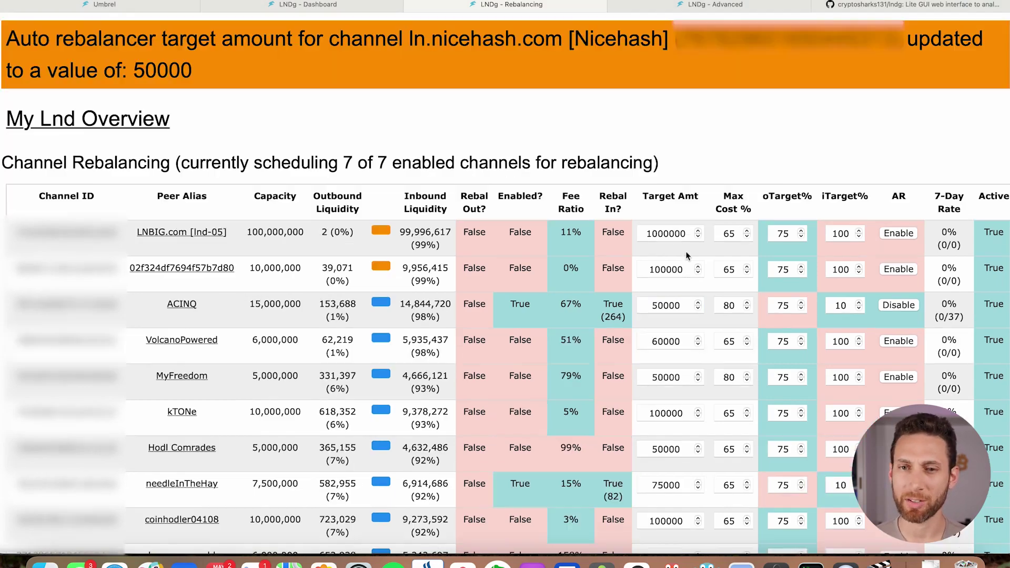
Step: Set the bfx-lnd0 channel's Target Amt to 50000 and submit it
scroll(699, 268, down, 15)
scroll(699, 269, down, 5)
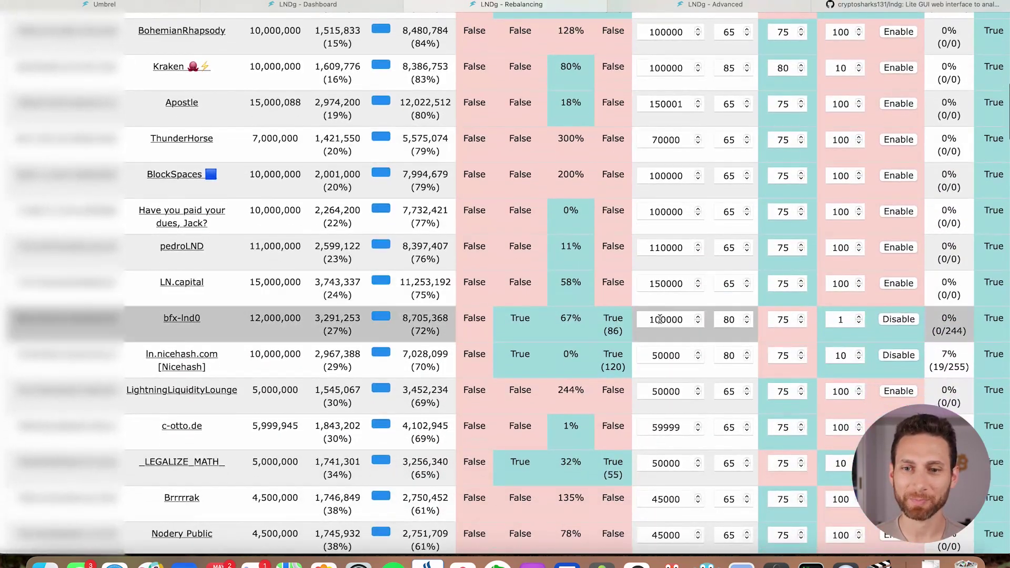
double_click(659, 319)
text(50000)
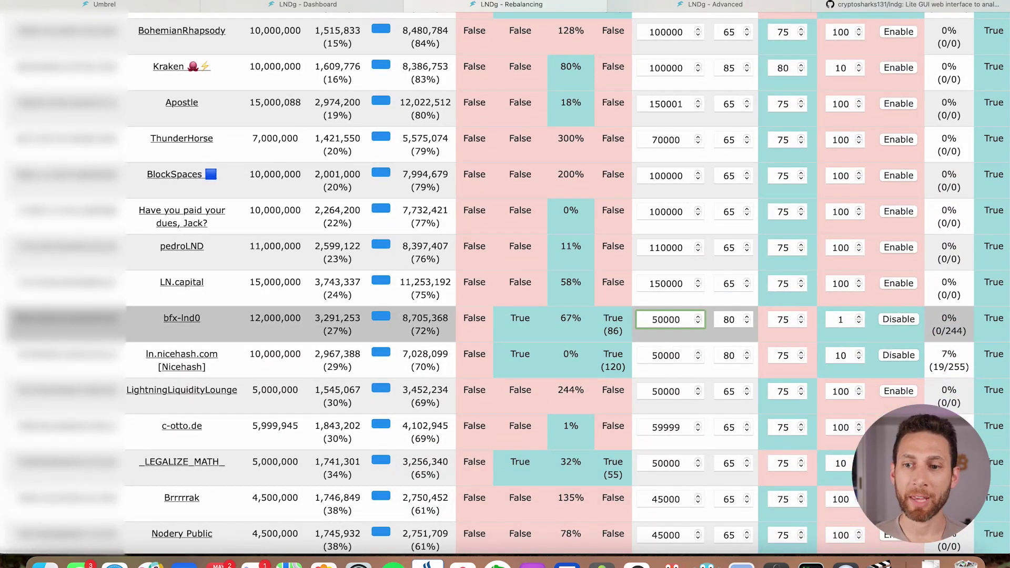
key(Return)
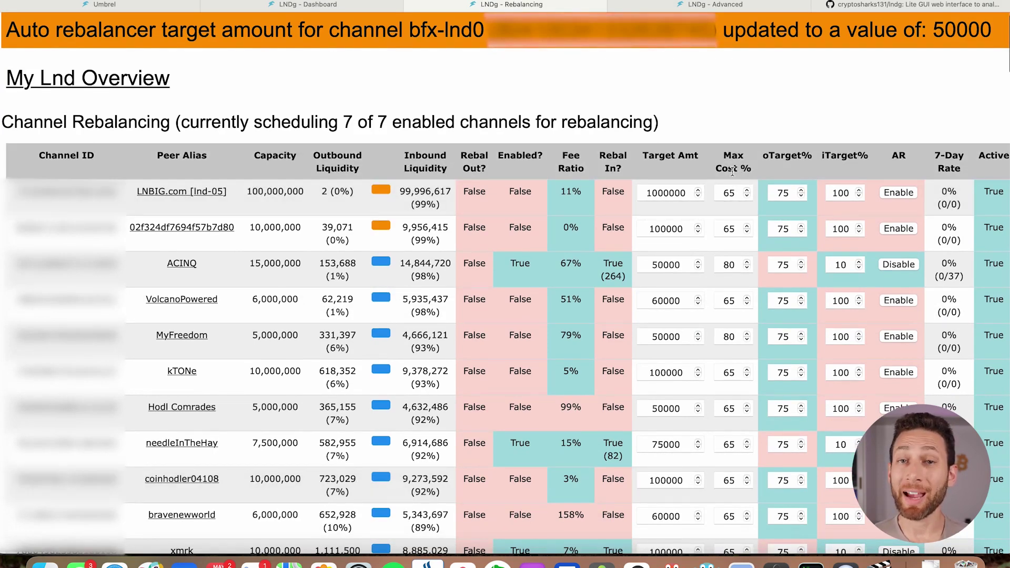
Step: Read the Max Cost % column's description and review the Max Cost % values across the channels
mouse_move(733, 172)
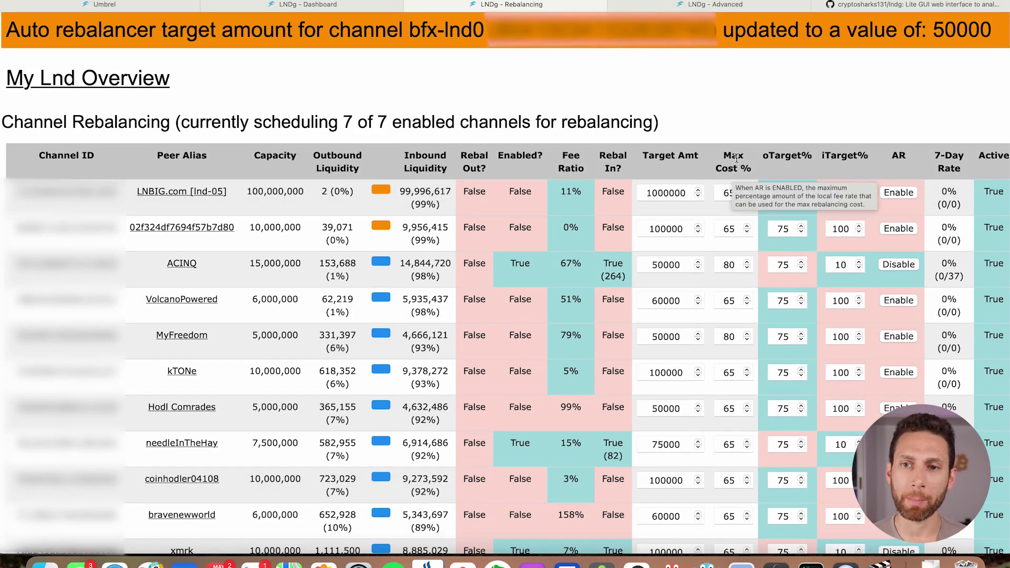
scroll(726, 351, down, 10)
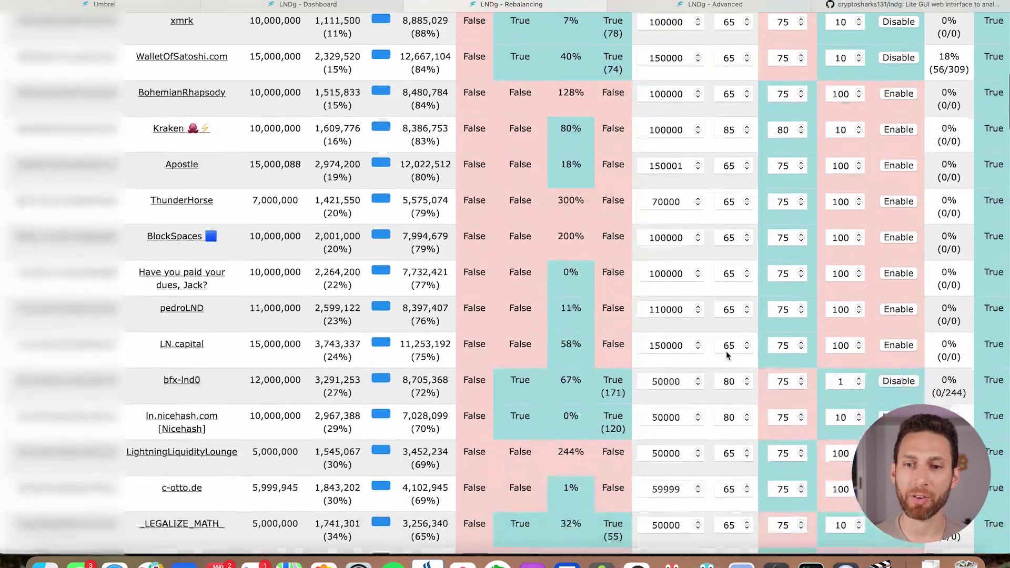
scroll(726, 351, down, 2)
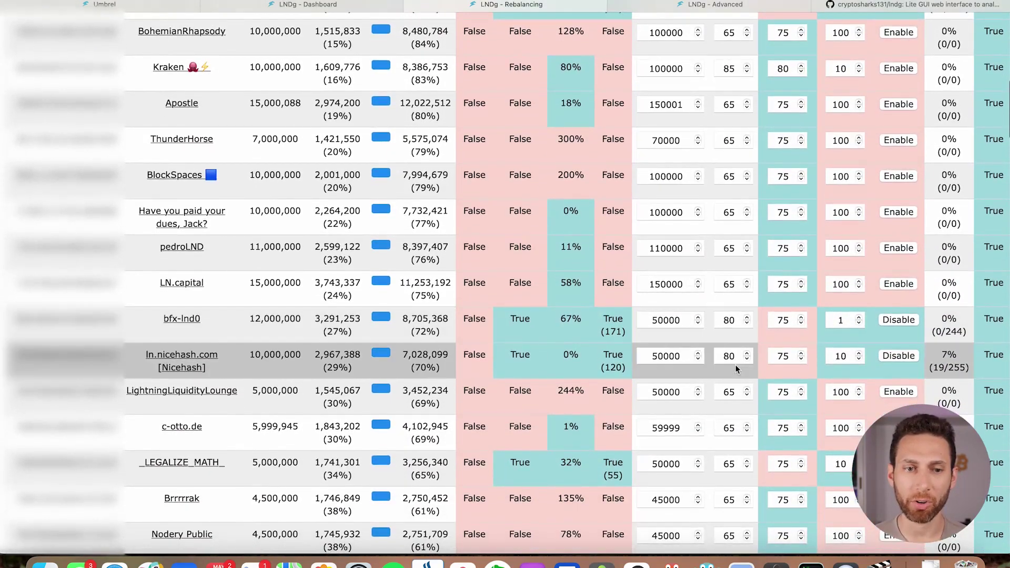
scroll(736, 369, down, 5)
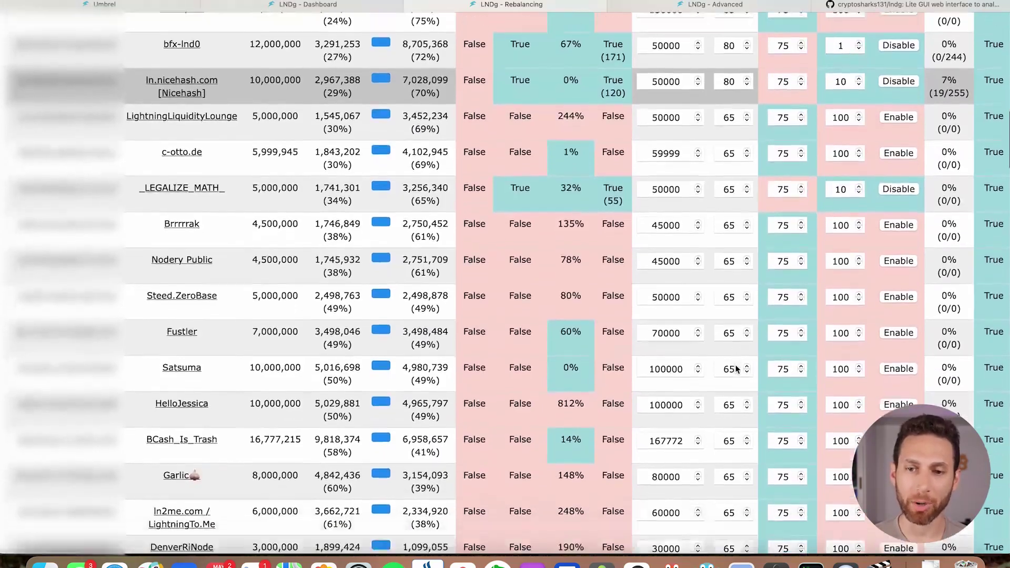
scroll(736, 368, down, 16)
scroll(736, 368, up, 12)
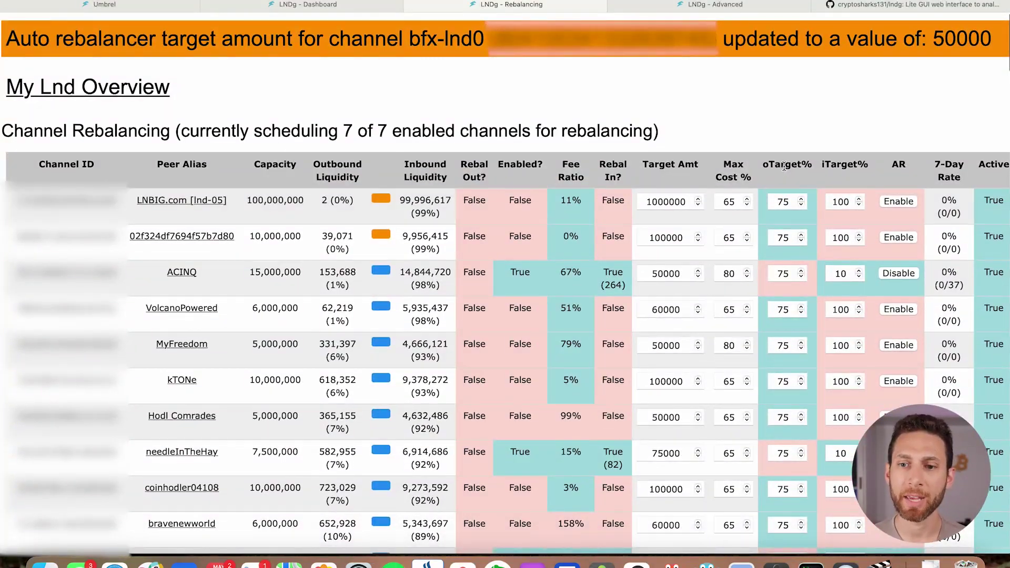
Step: Set the bfx-lnd0 channel's oTarget% to 90 and submit it
mouse_move(784, 166)
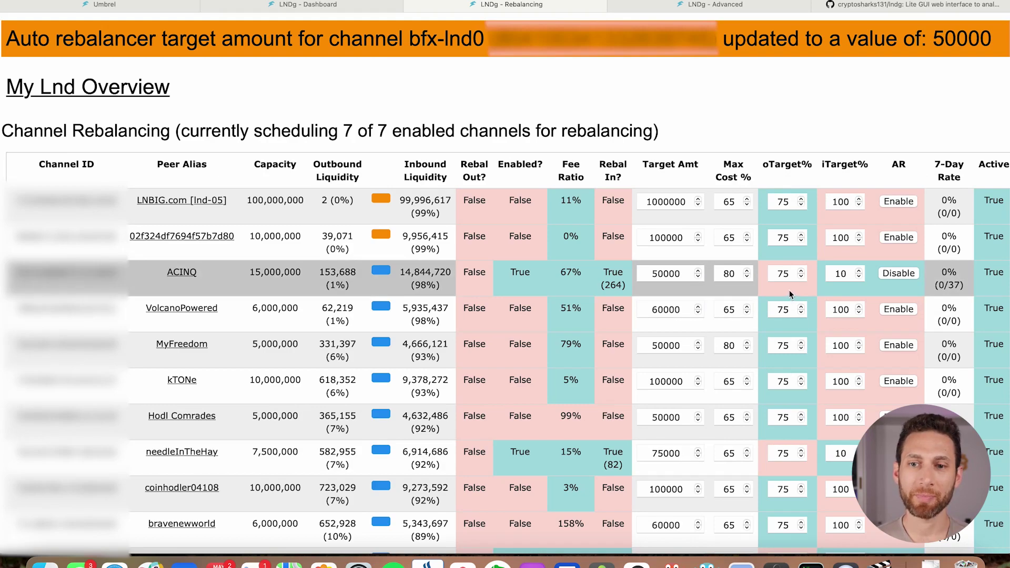
scroll(788, 289, down, 5)
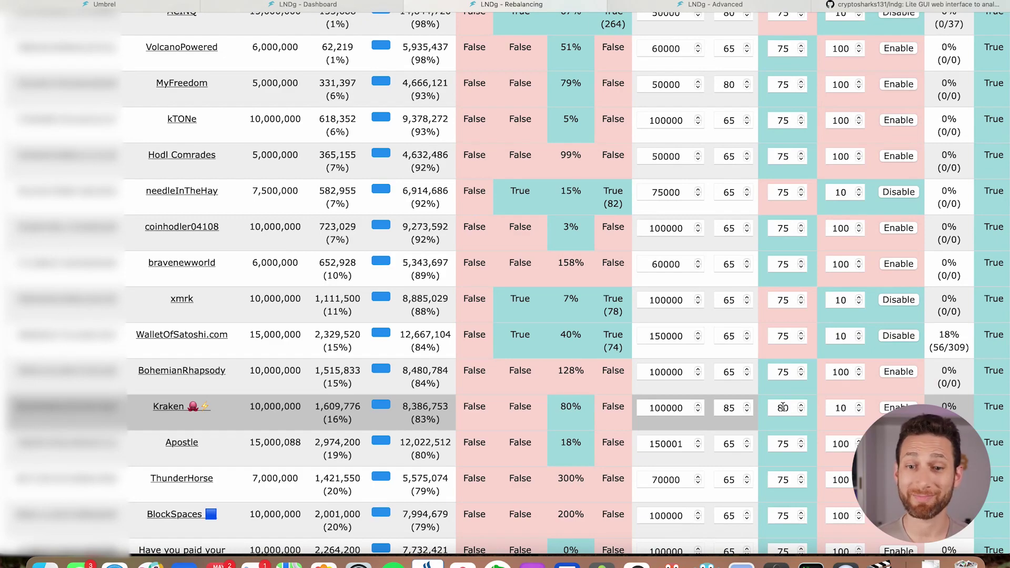
key(Return)
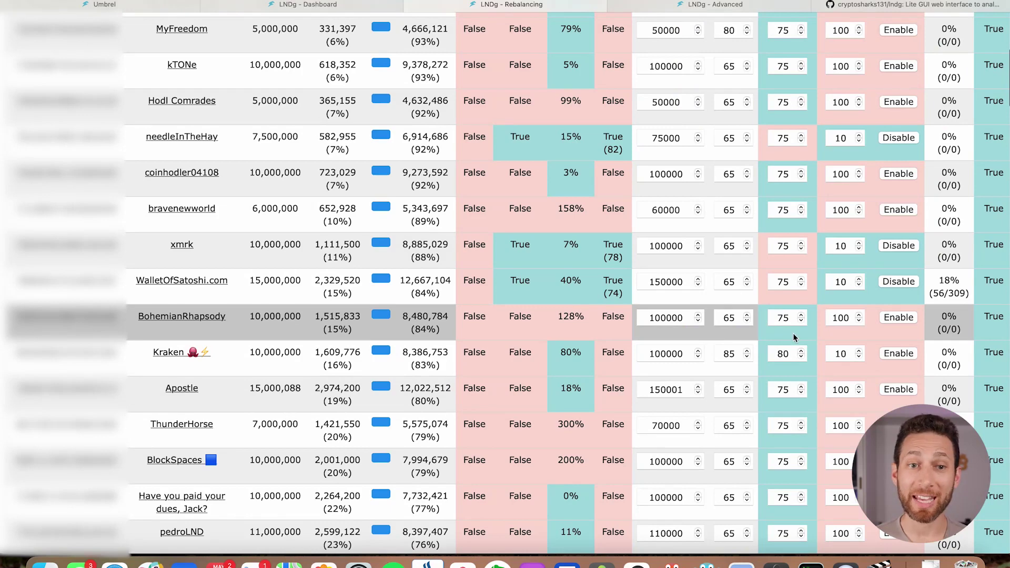
scroll(783, 321, down, 5)
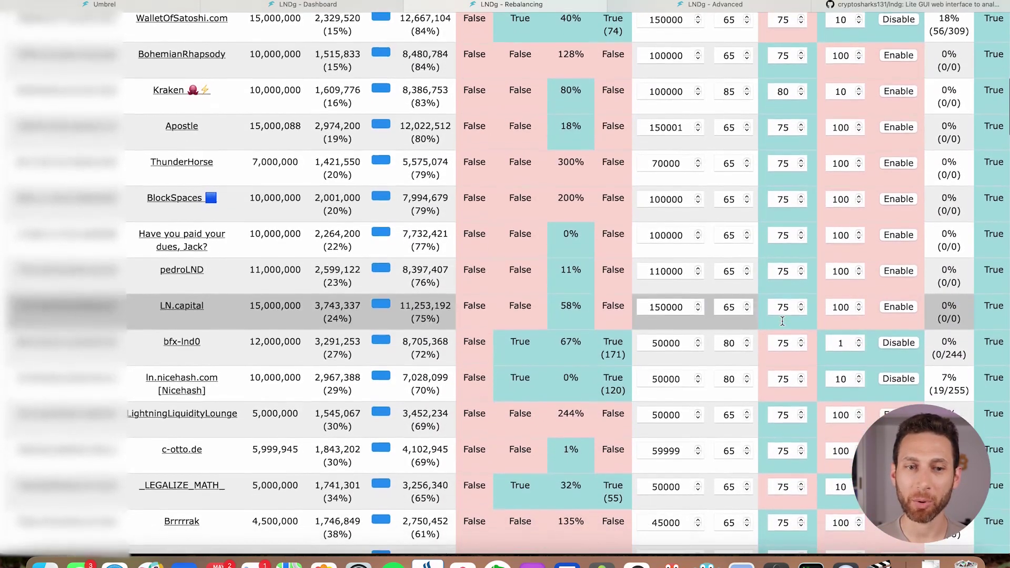
click(780, 342)
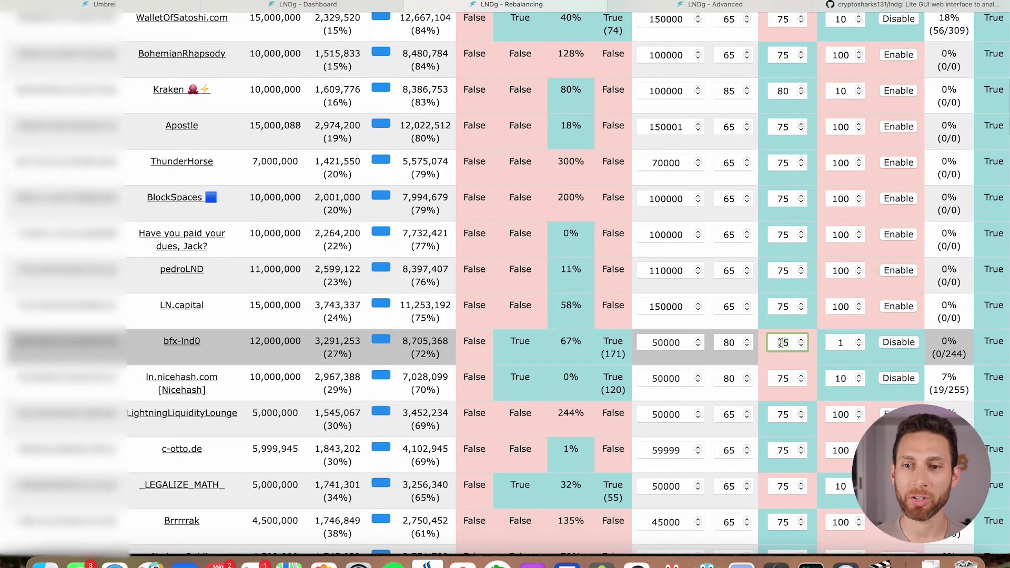
text(90)
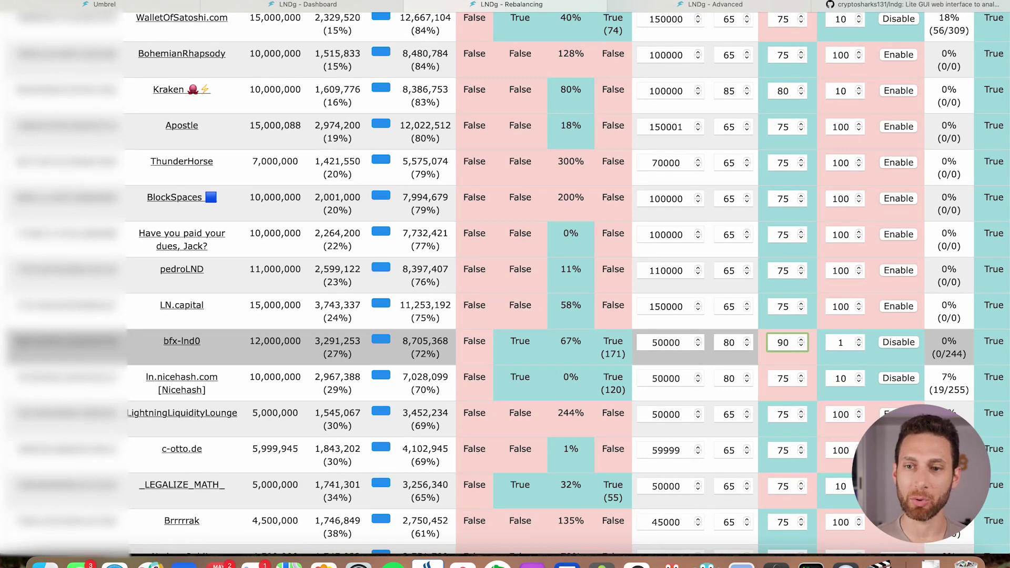
key(Return)
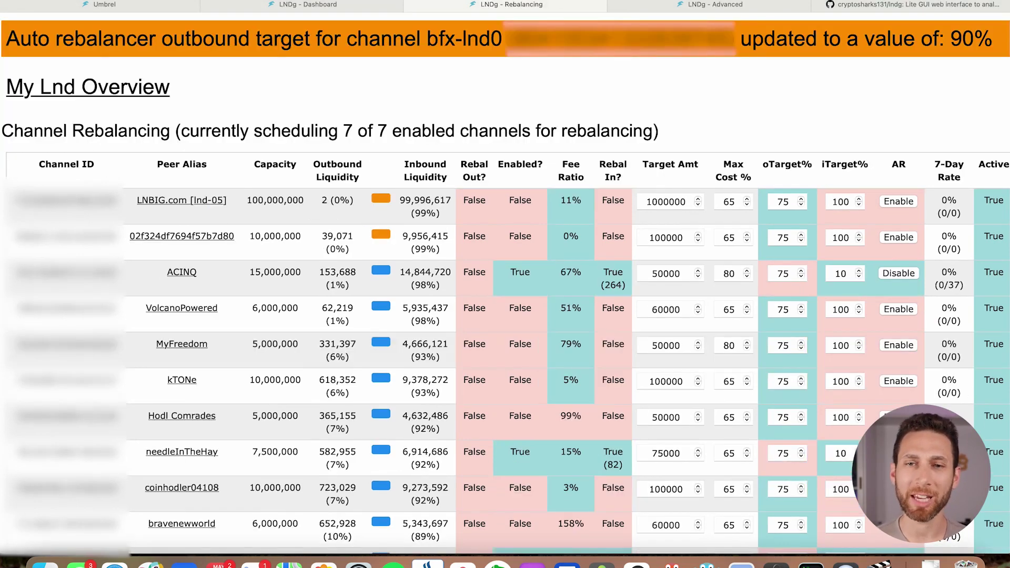
Step: Review the channels' rebalancing success rates and read the 7-Day Rate column's description
scroll(784, 263, down, 1)
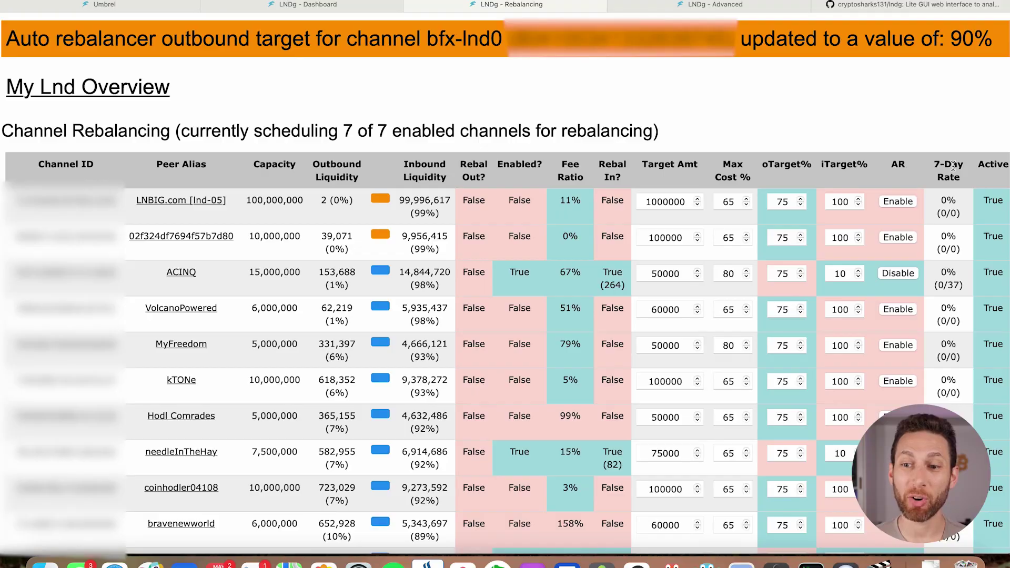
scroll(953, 167, down, 20)
scroll(953, 167, down, 10)
scroll(954, 168, up, 20)
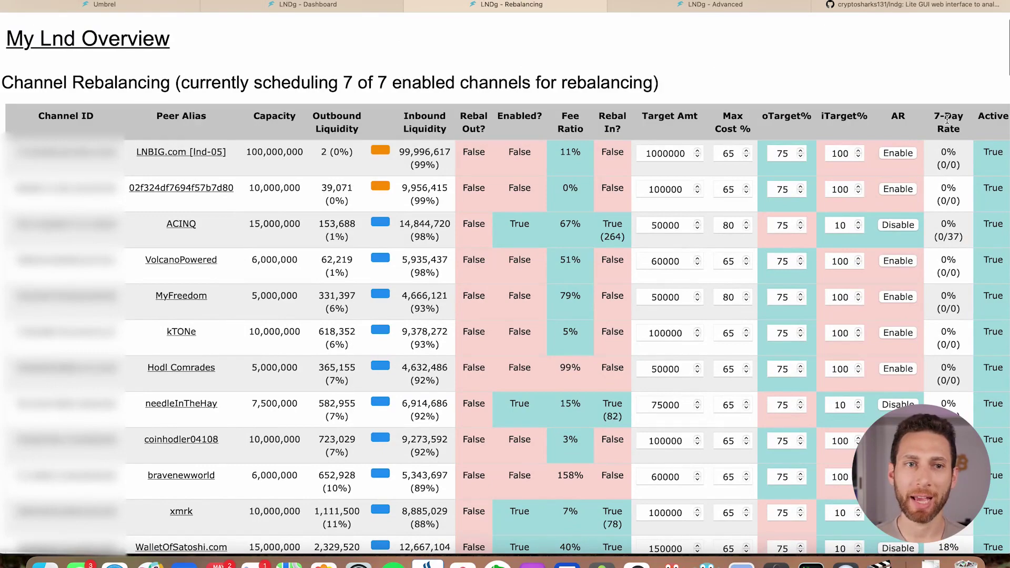
mouse_move(947, 119)
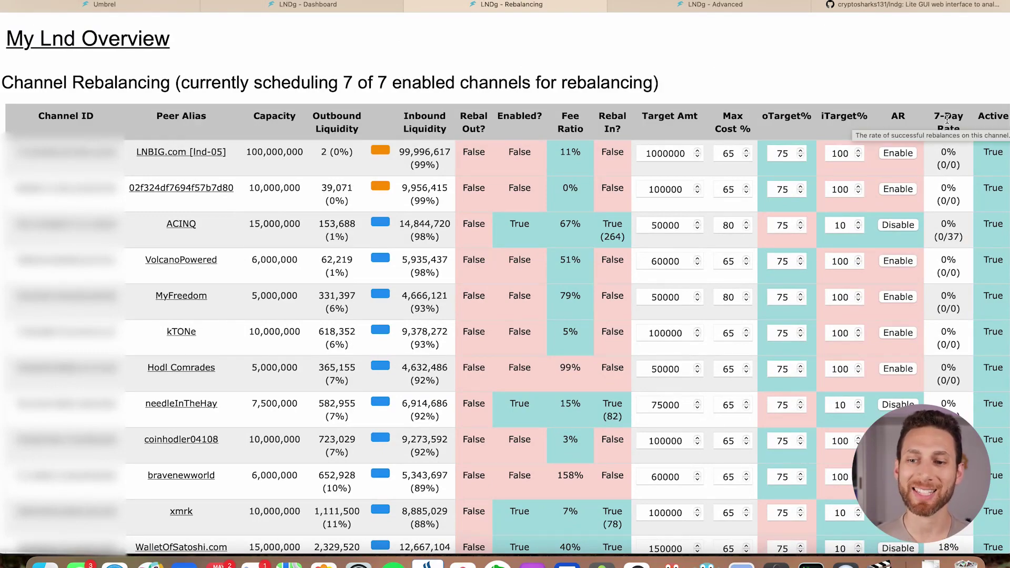
Step: Examine the WalletOfSatoshi.com channel's 7-Day Rate and highlight its outbound liquidity
scroll(947, 119, down, 7)
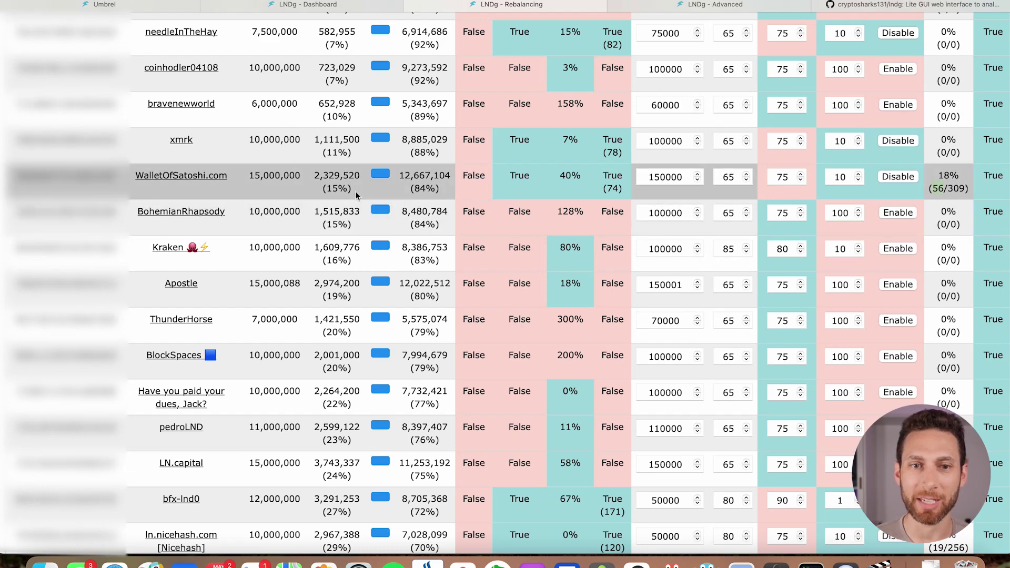
drag(328, 182, 314, 177)
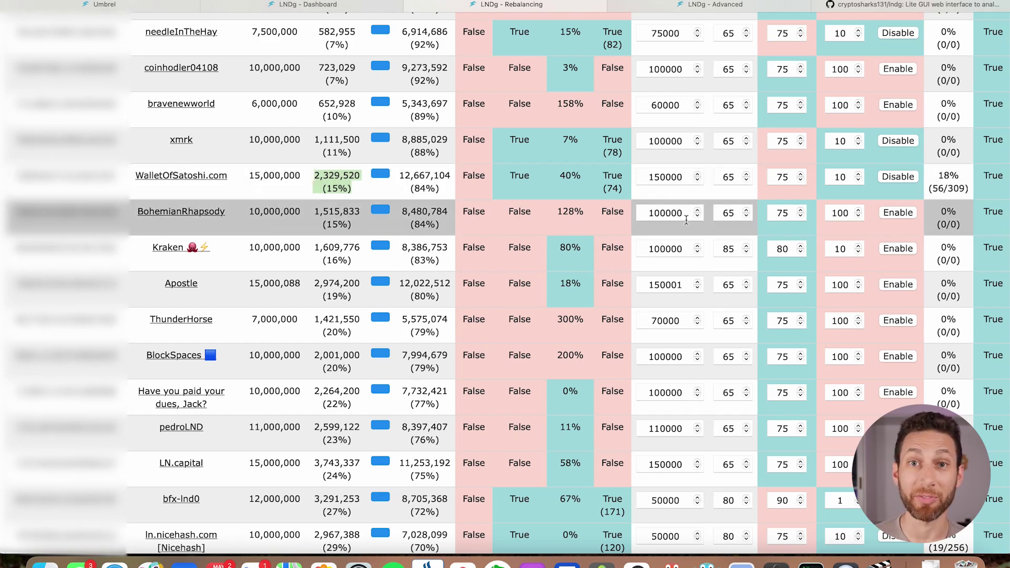
scroll(911, 252, up, 8)
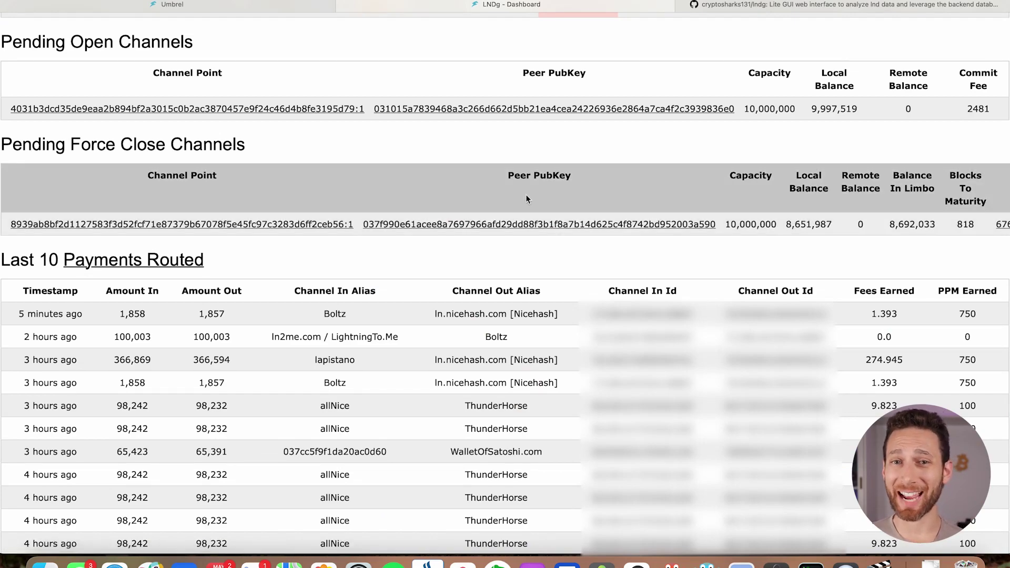
Step: Open the Closures page from the dashboard, look over the closed channels, and close the page
scroll(526, 194, up, 20)
scroll(383, 492, up, 5)
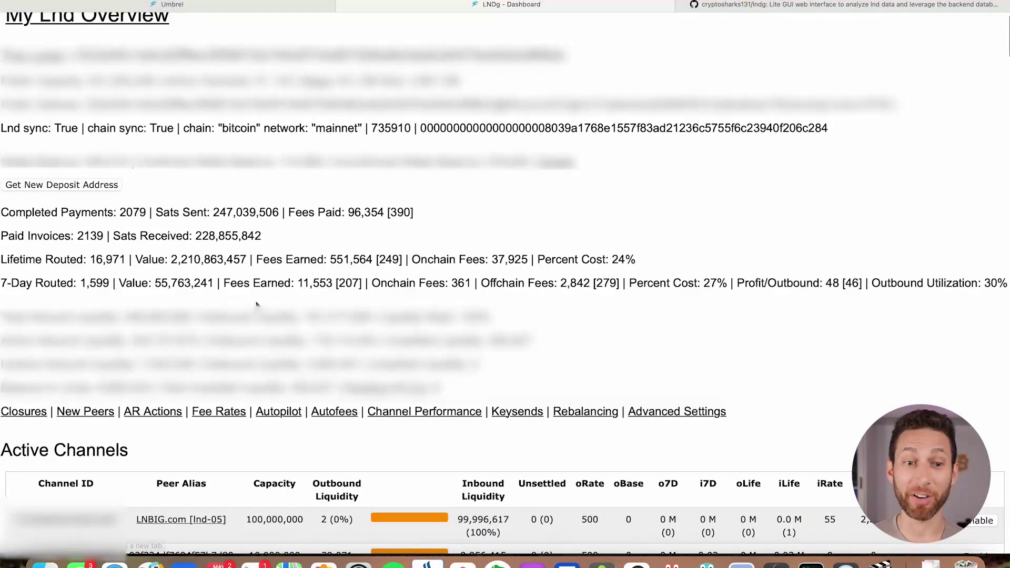
click(23, 412)
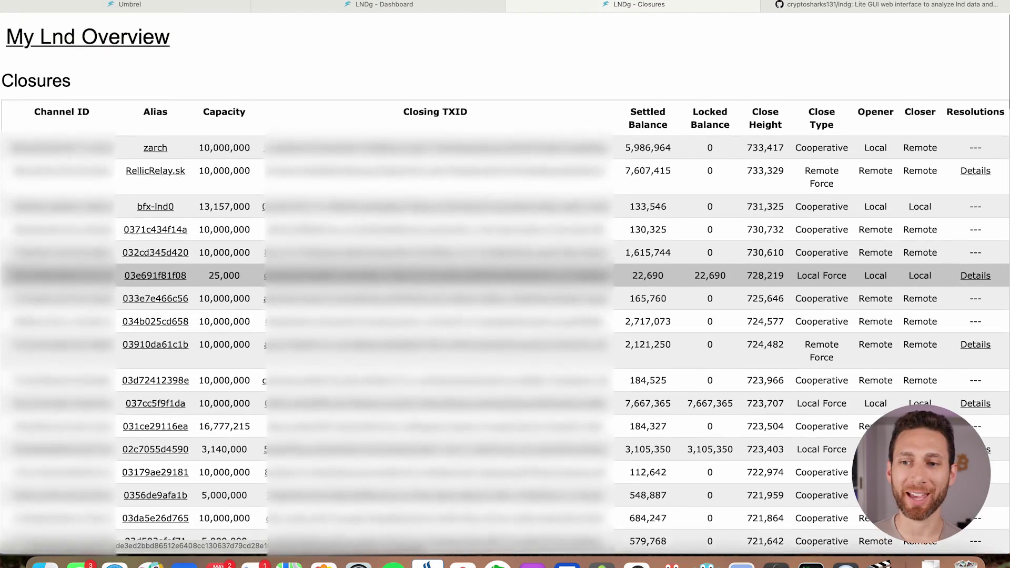
key(super+w)
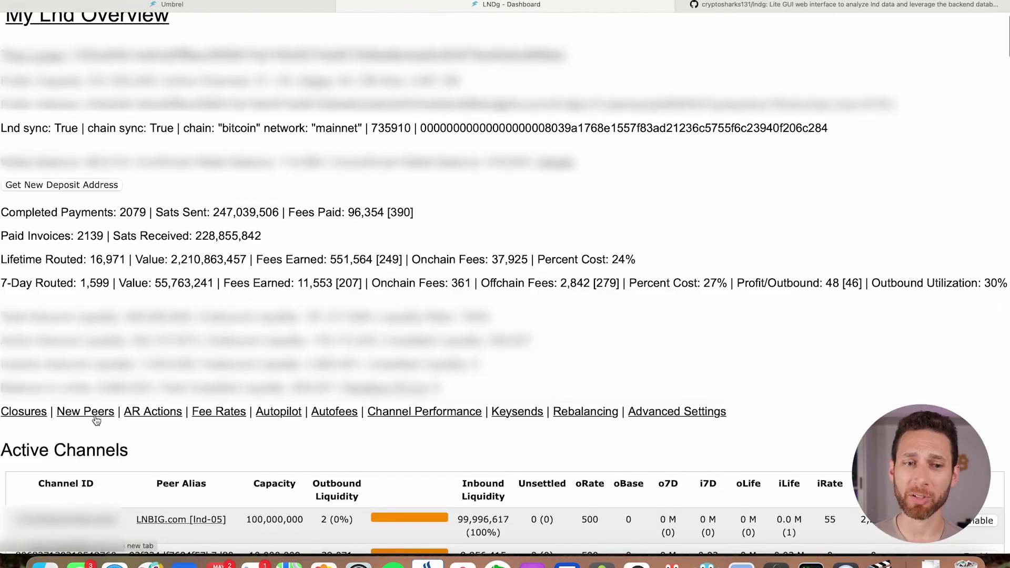
Step: Open the New Peers page, examine the Suggested Open List and highlight the "zero fee routing | CLN" alias
click(95, 415)
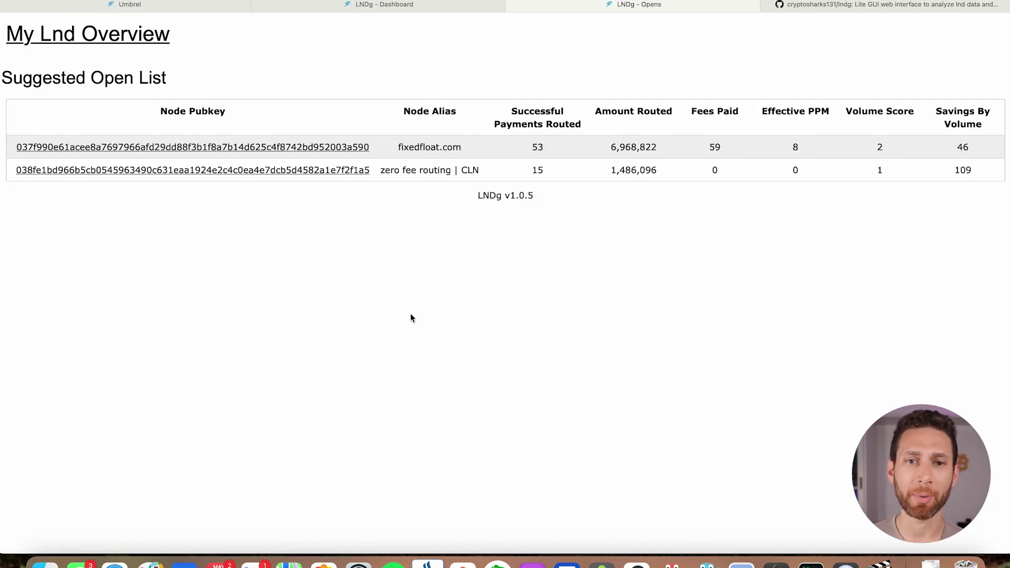
click(404, 6)
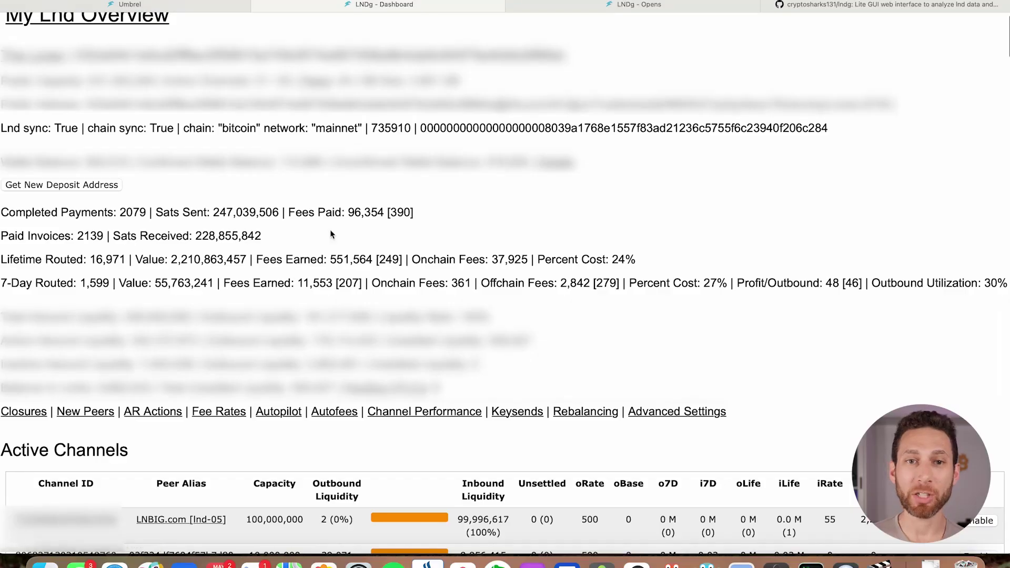
click(624, 5)
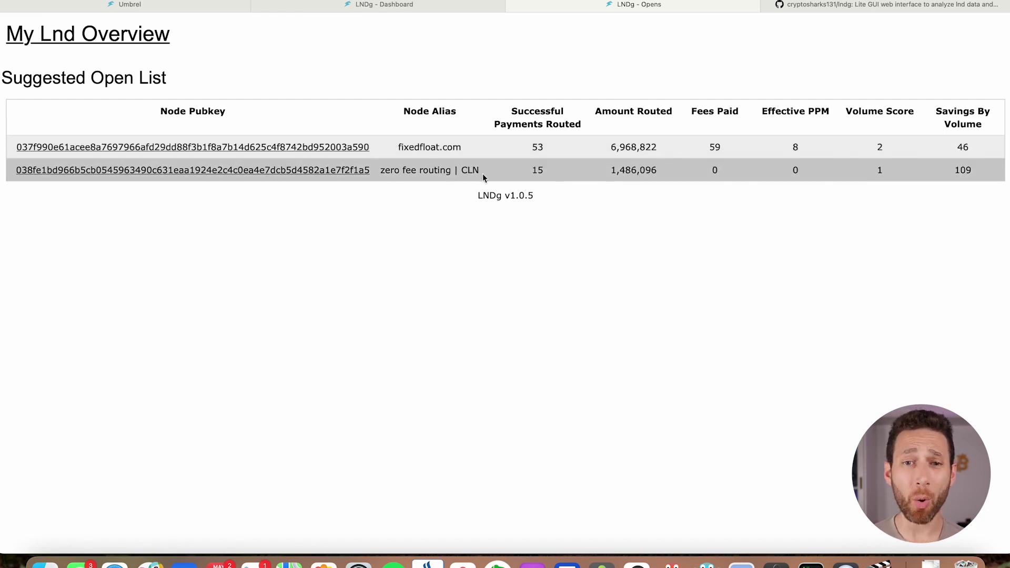
drag(483, 171, 383, 174)
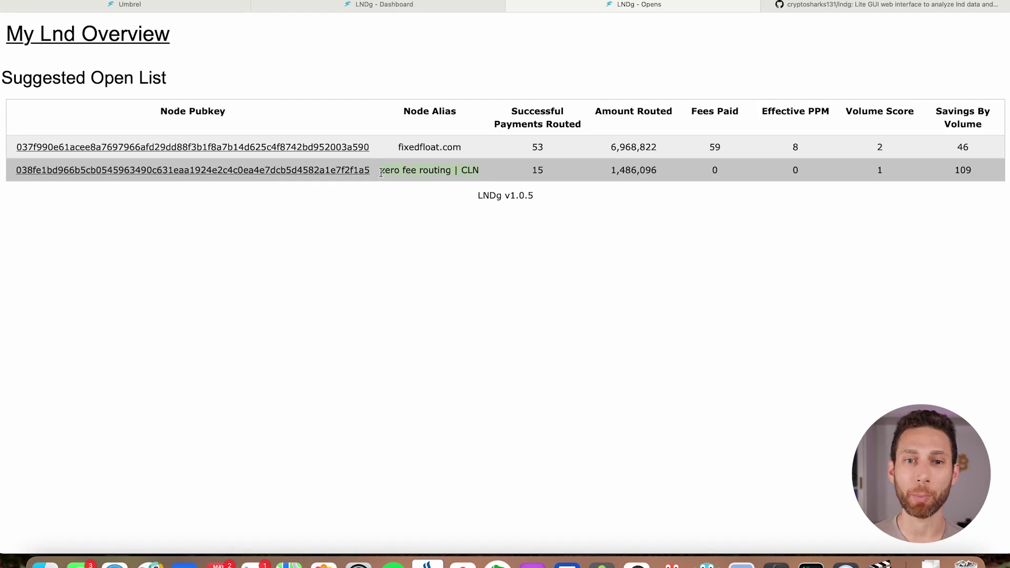
Step: Clear the current highlight and highlight the "fixedfloat.com" alias in the Suggested Open List
click(383, 174)
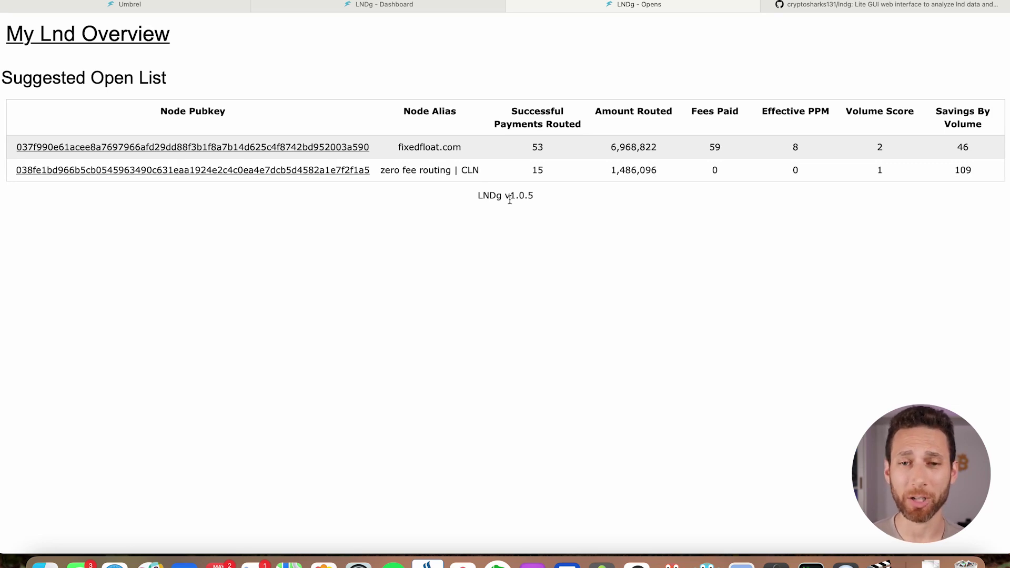
drag(464, 147, 400, 145)
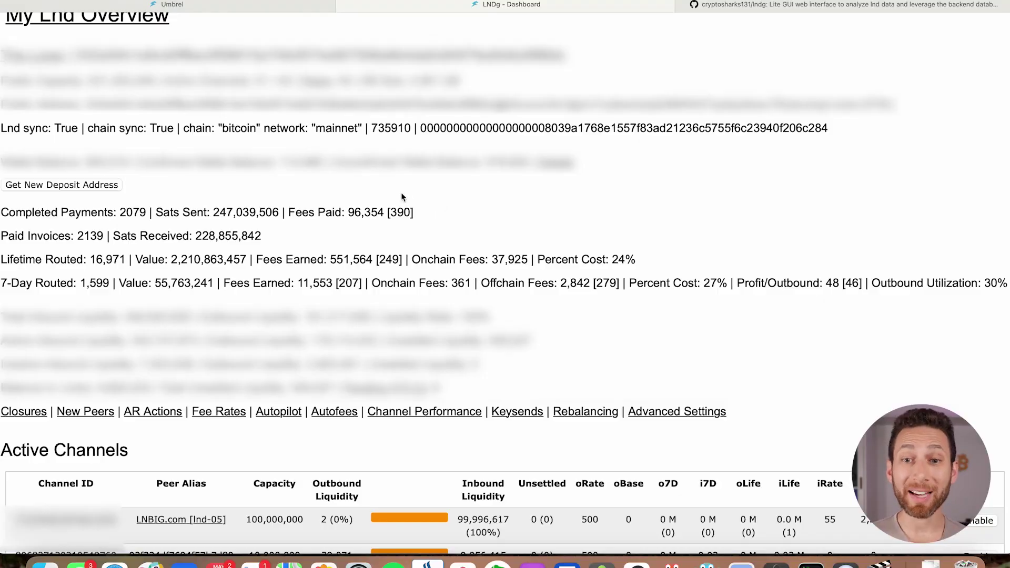
Step: Return to the dashboard, highlight the row of page links above the Active Channels table, and clear the highlight
scroll(583, 234, down, 5)
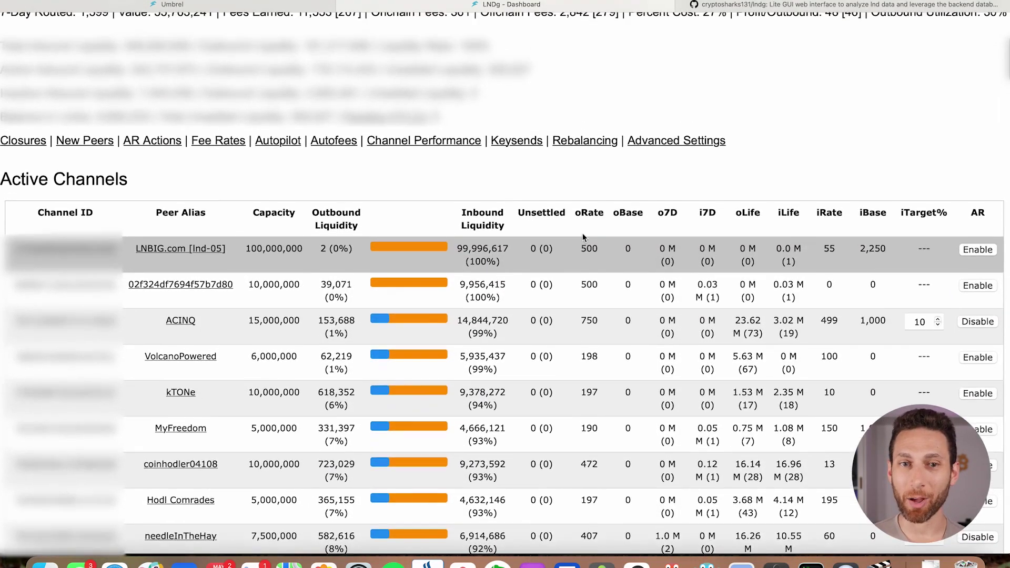
scroll(582, 234, up, 1)
drag(744, 160, 16, 163)
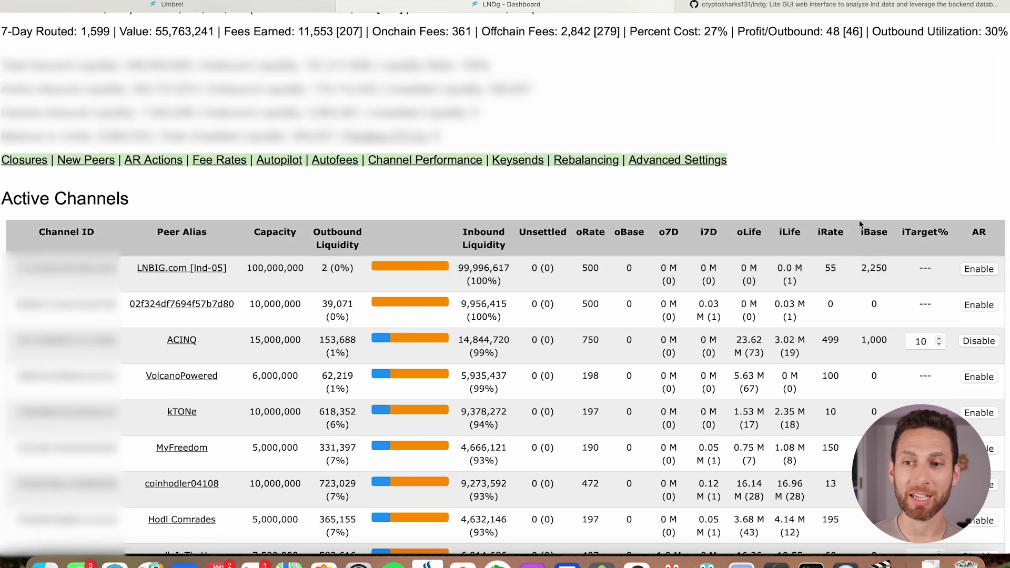
click(860, 220)
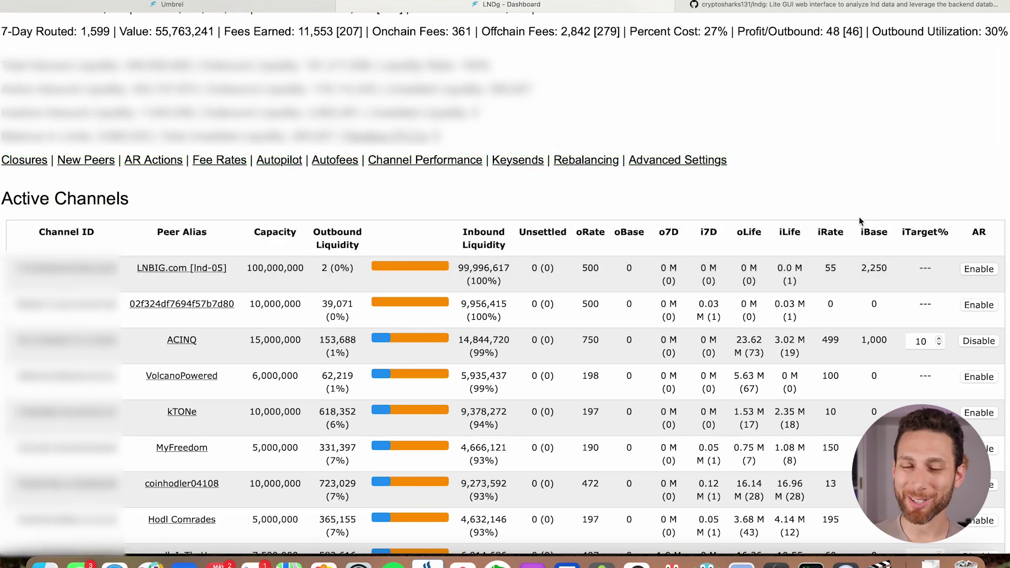
Step: Look through the Active Channels table, examining its liquidity, routing, fee rate and auto-rebalance columns
scroll(859, 217, down, 15)
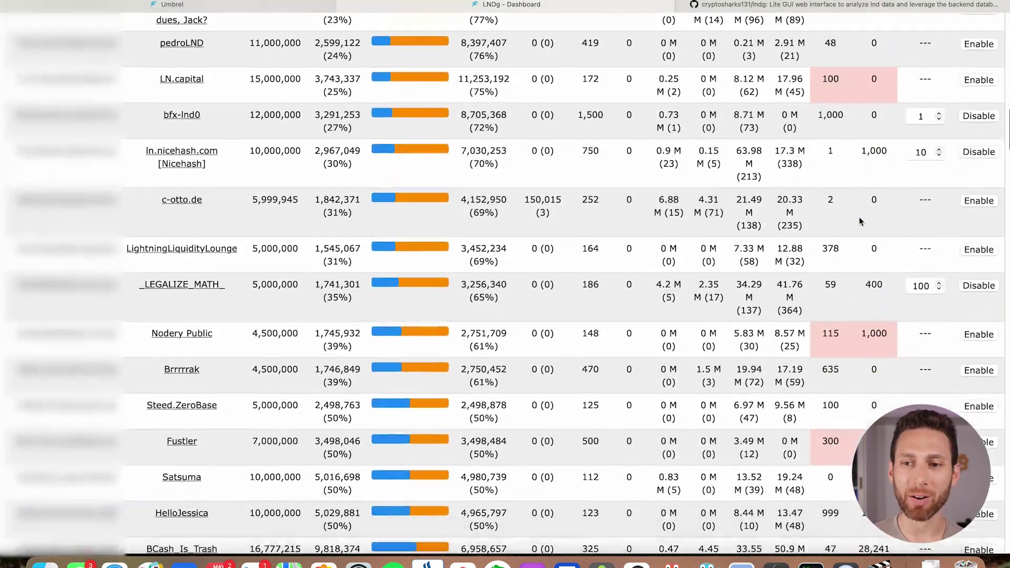
scroll(859, 216, up, 20)
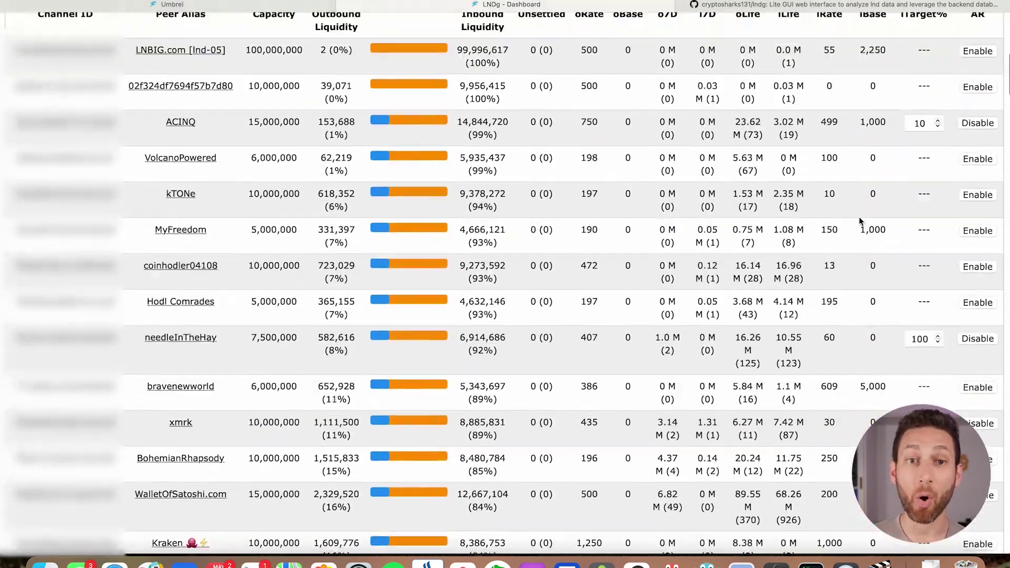
scroll(860, 221, down, 1)
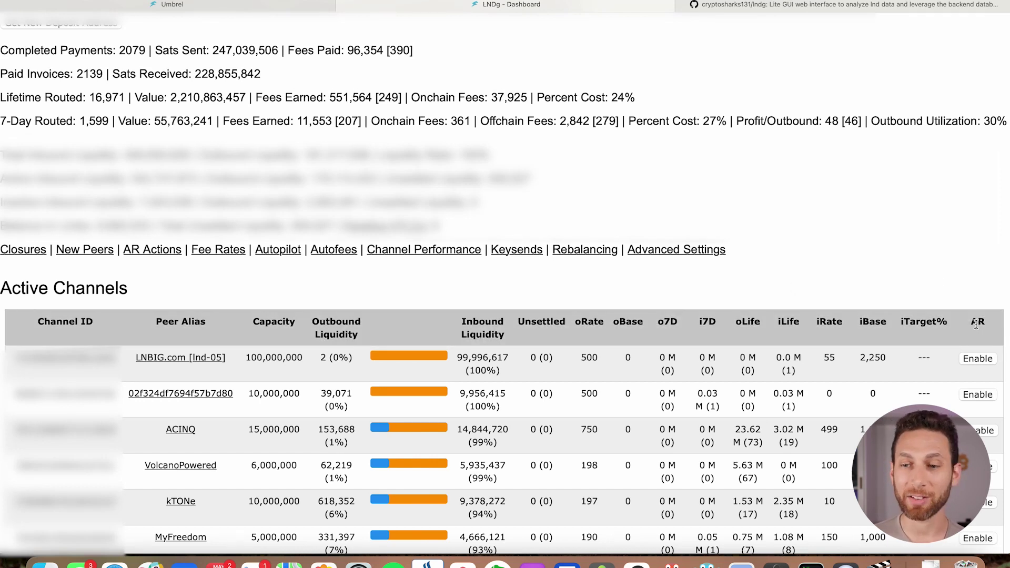
mouse_move(976, 324)
scroll(660, 331, down, 3)
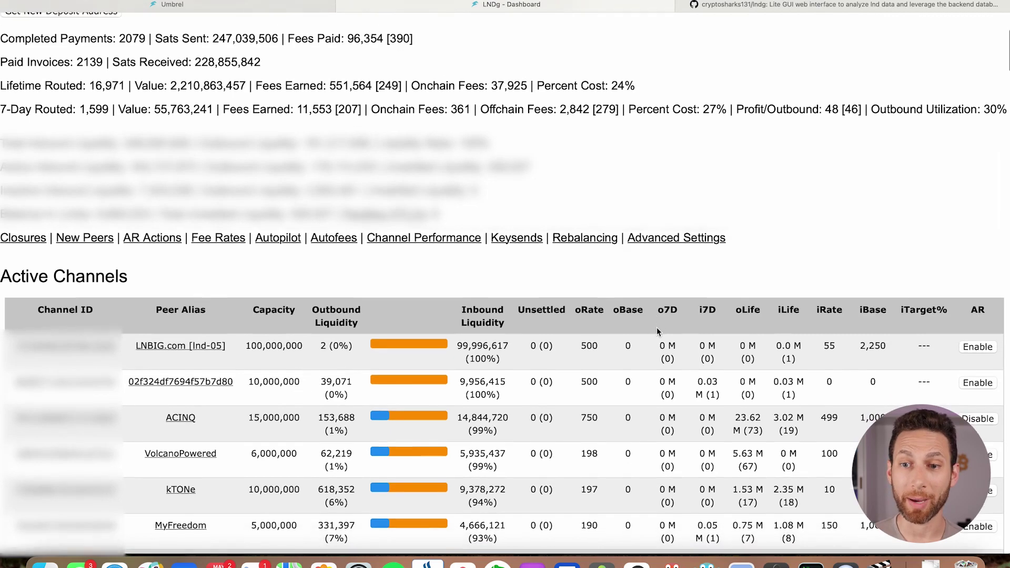
scroll(658, 330, down, 5)
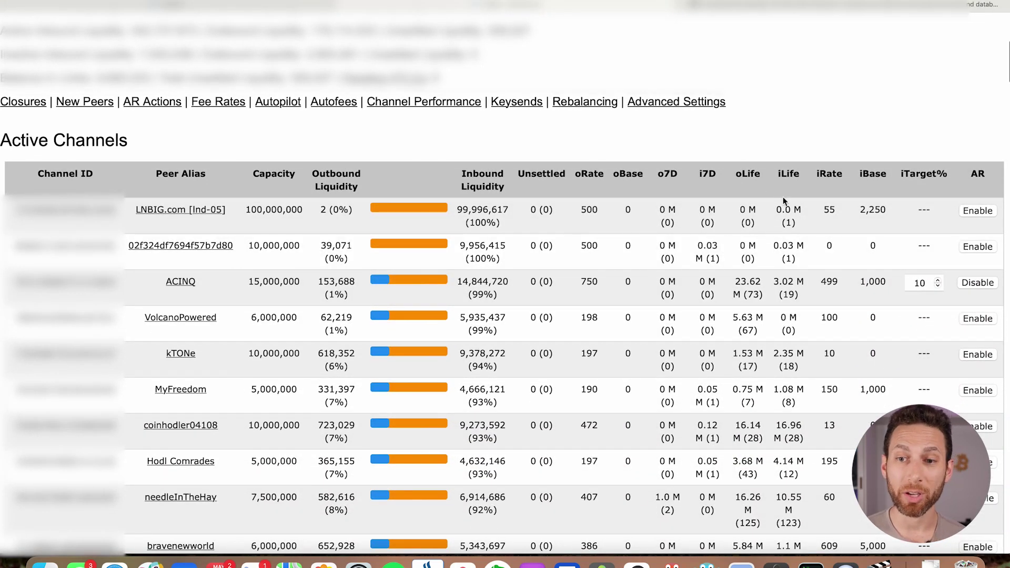
scroll(821, 210, down, 3)
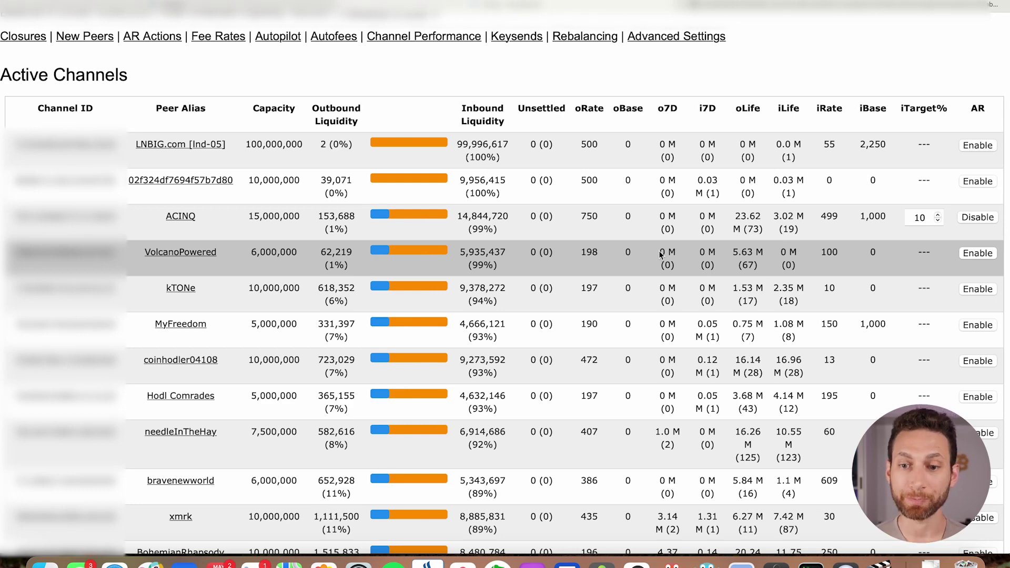
scroll(660, 255, down, 20)
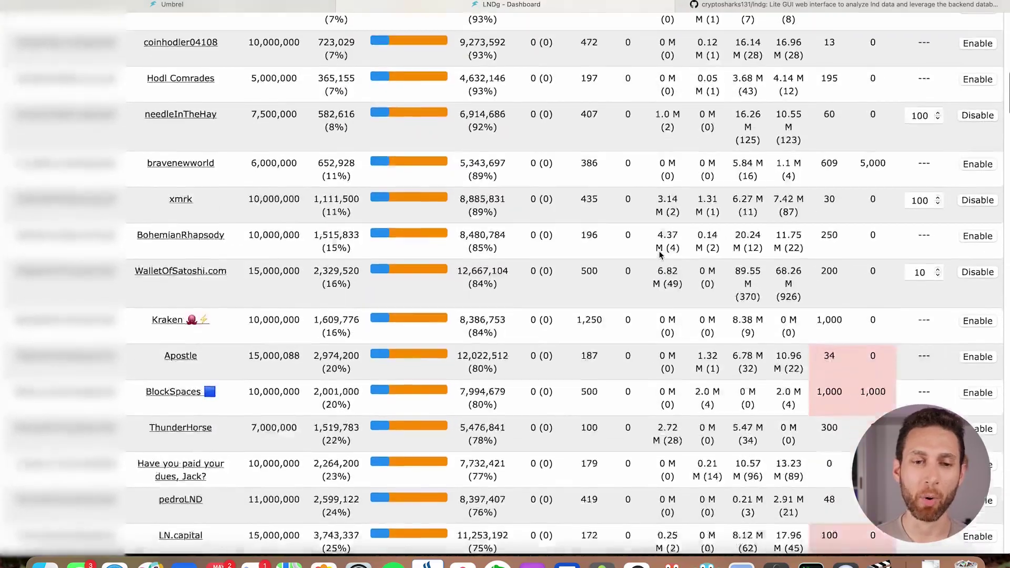
Step: Examine the Inactive Channels, Pending Open Channels and Pending Force Close Channels sections of the dashboard
scroll(660, 255, down, 12)
scroll(660, 254, up, 4)
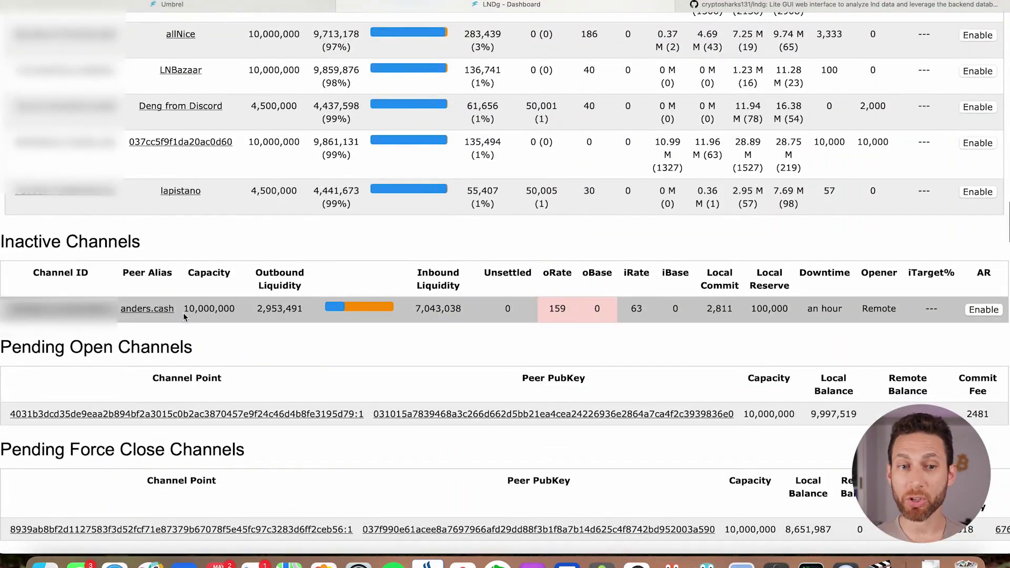
scroll(381, 347, down, 1)
scroll(379, 342, down, 3)
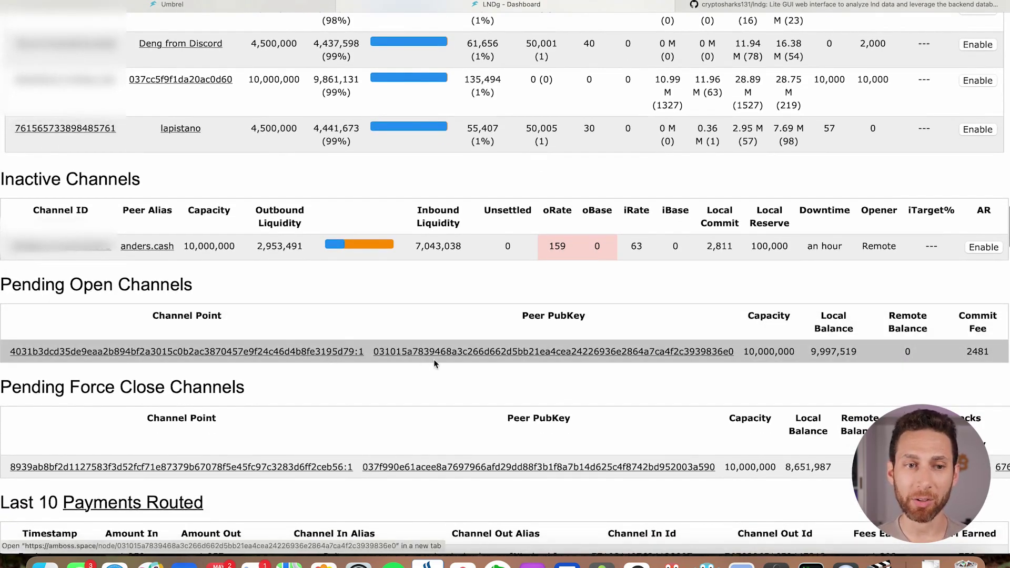
scroll(412, 361, down, 3)
scroll(453, 357, down, 1)
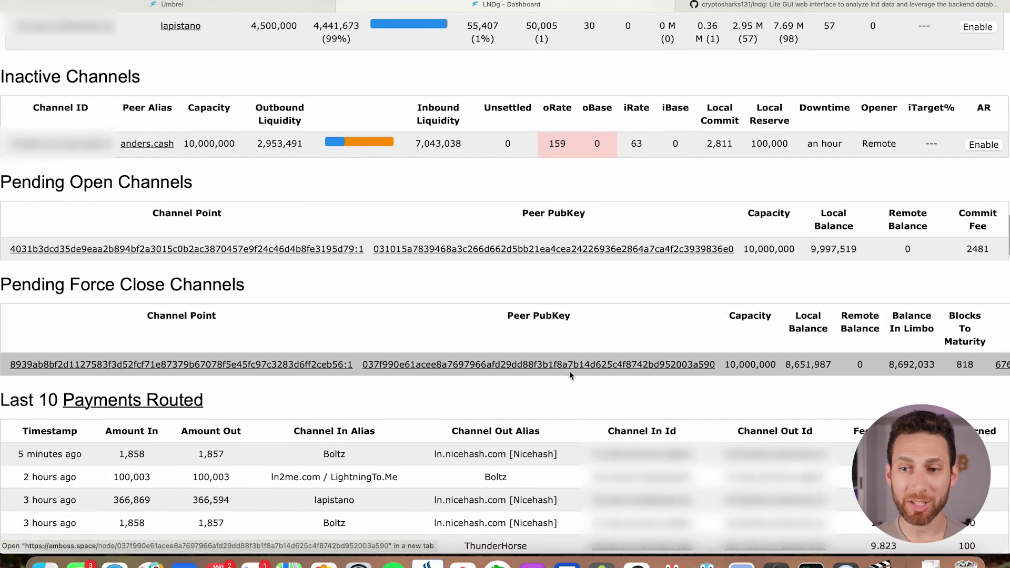
Step: Review the fees earned in the Last 10 Payments Routed table and the statuses in the Last 10 Rebalance Requests table
scroll(560, 370, down, 10)
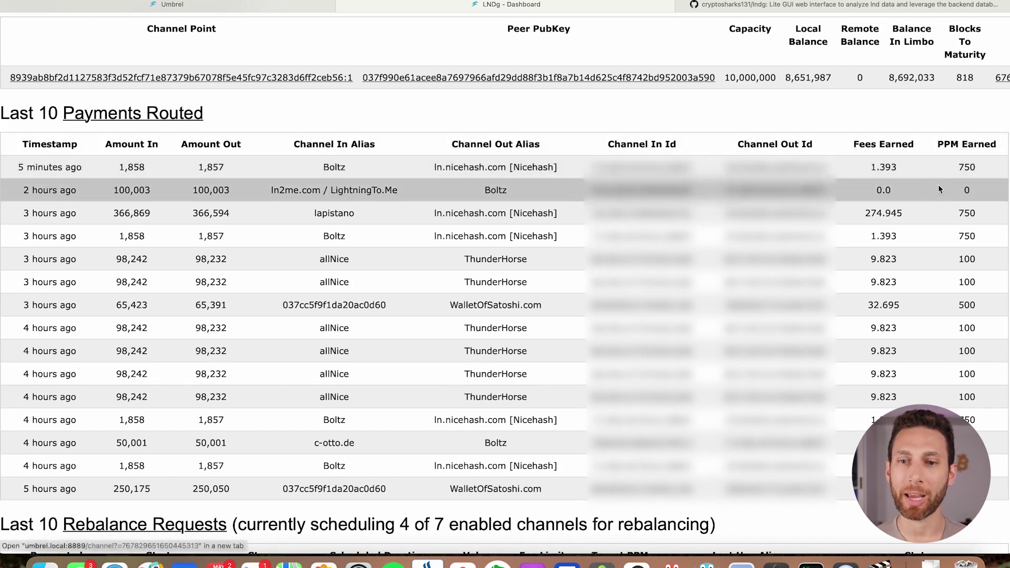
scroll(501, 259, down, 3)
scroll(501, 259, down, 5)
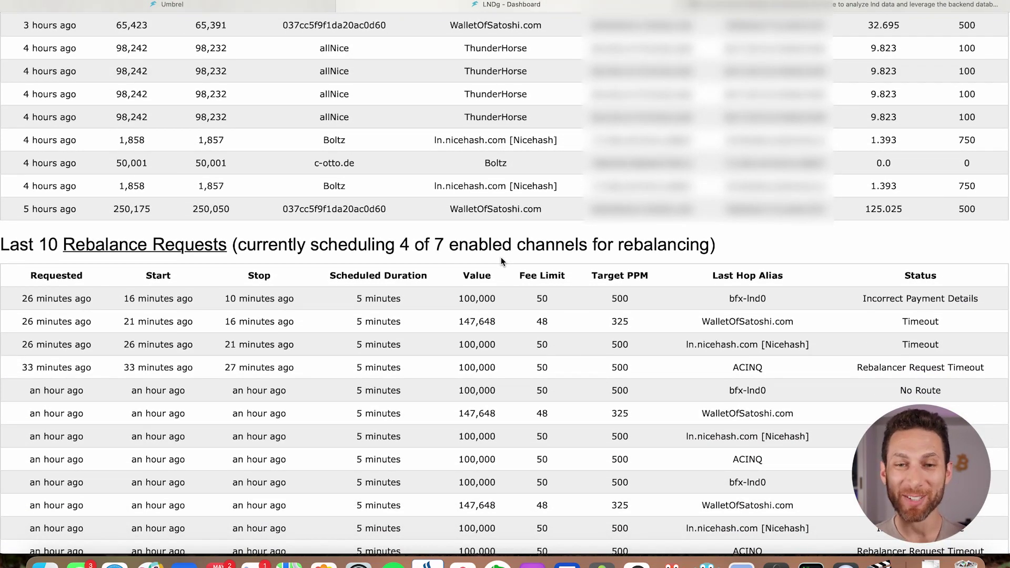
scroll(500, 257, down, 3)
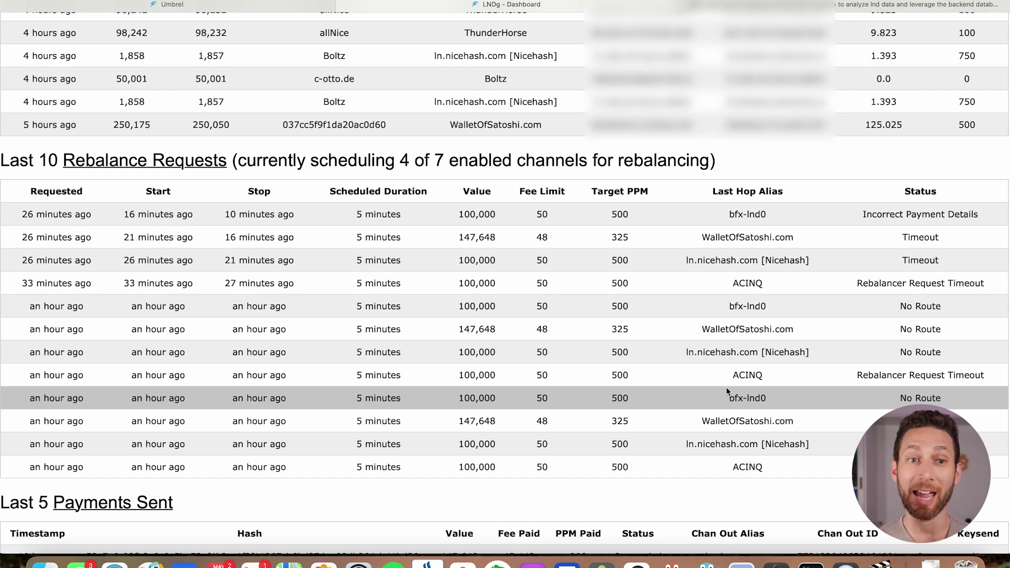
scroll(726, 387, down, 3)
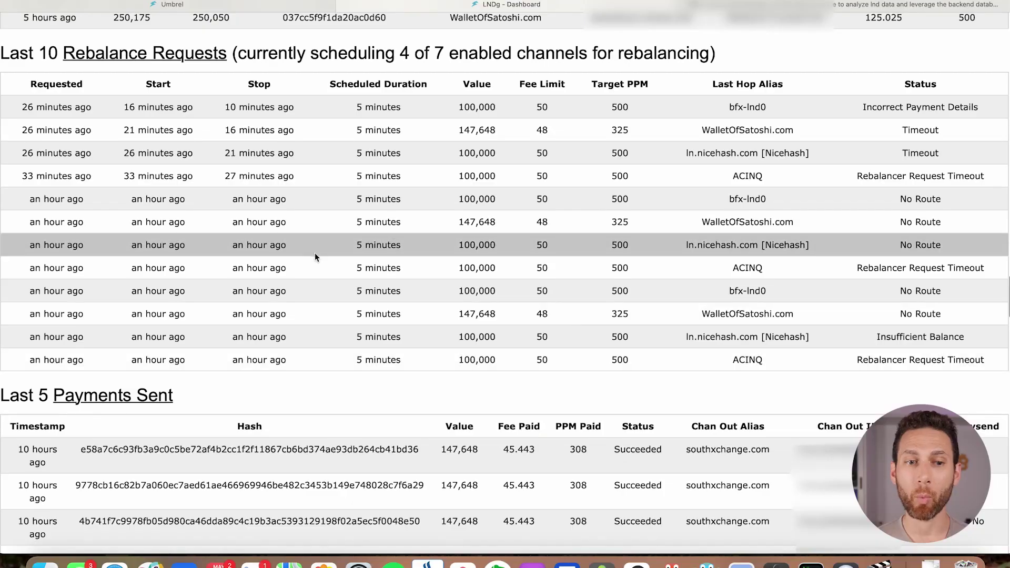
scroll(309, 212, up, 3)
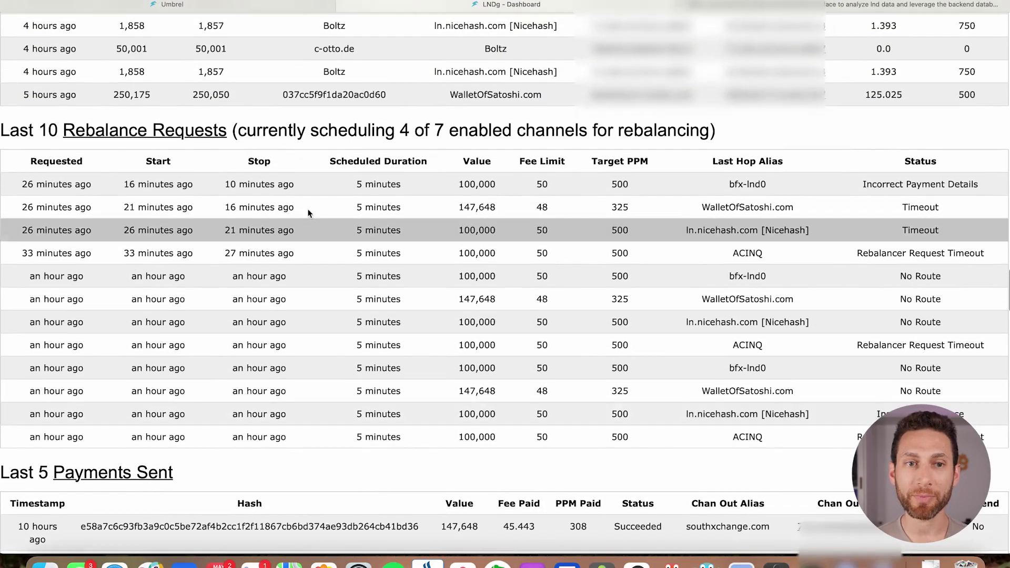
Step: Open the Rebalance Requests link in a new tab and switch to the Rebalancing page
right_click(179, 133)
click(193, 136)
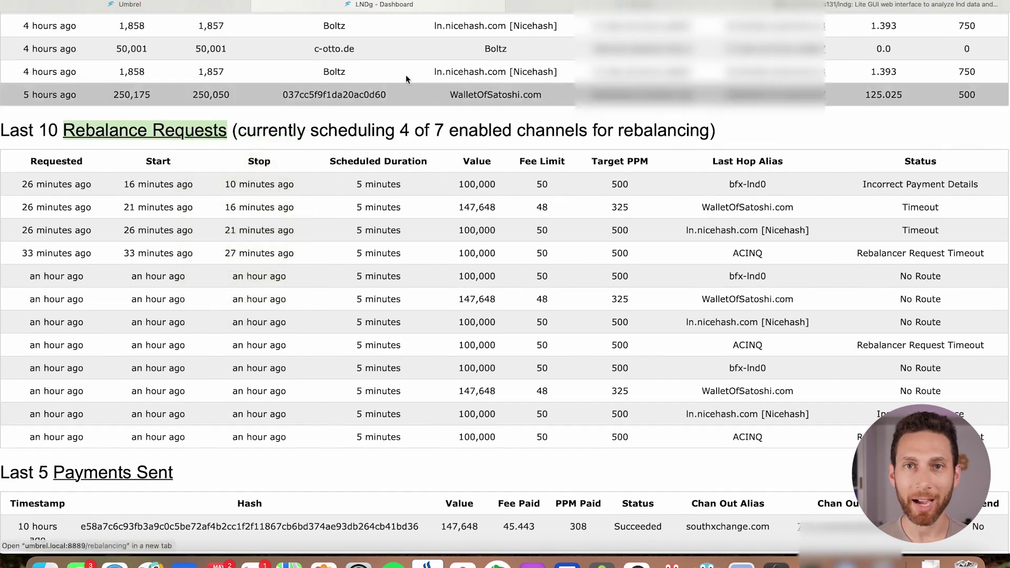
click(597, 7)
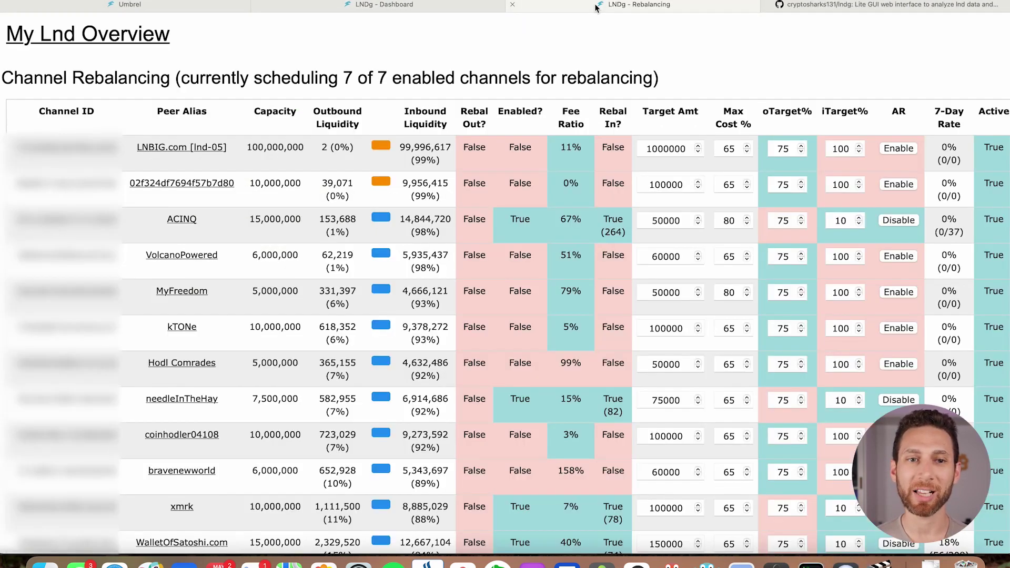
Step: Examine the Last 20 Rebalance Requests below the channel list and highlight the run of successful _LEGALIZE_MATH_ requests
scroll(376, 309, down, 20)
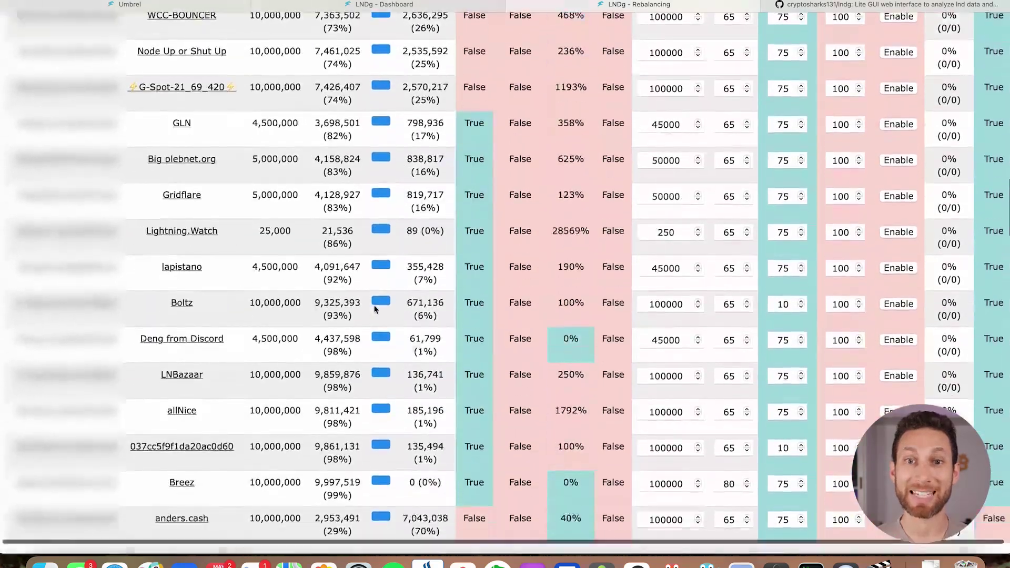
scroll(376, 309, down, 8)
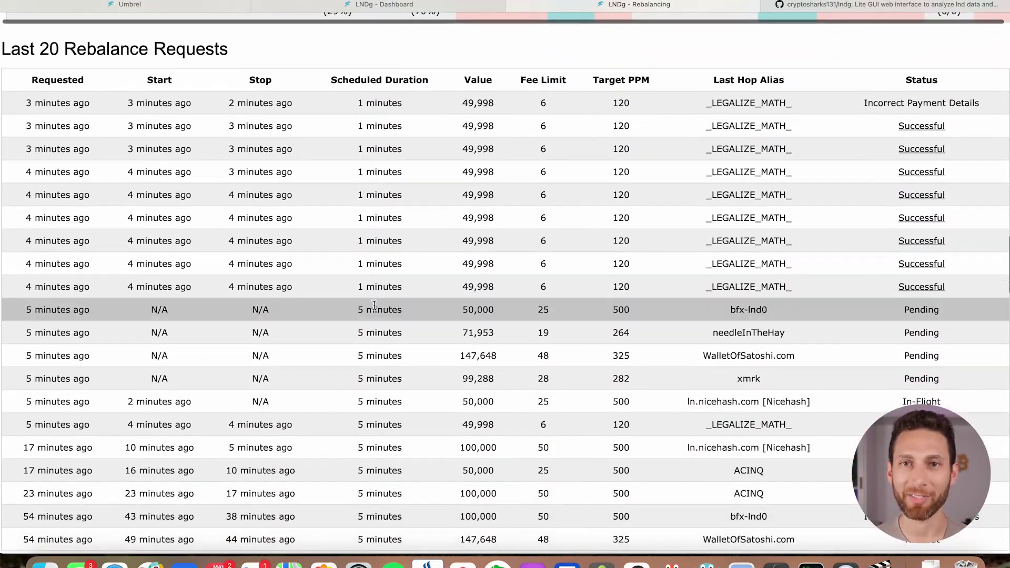
scroll(374, 307, down, 2)
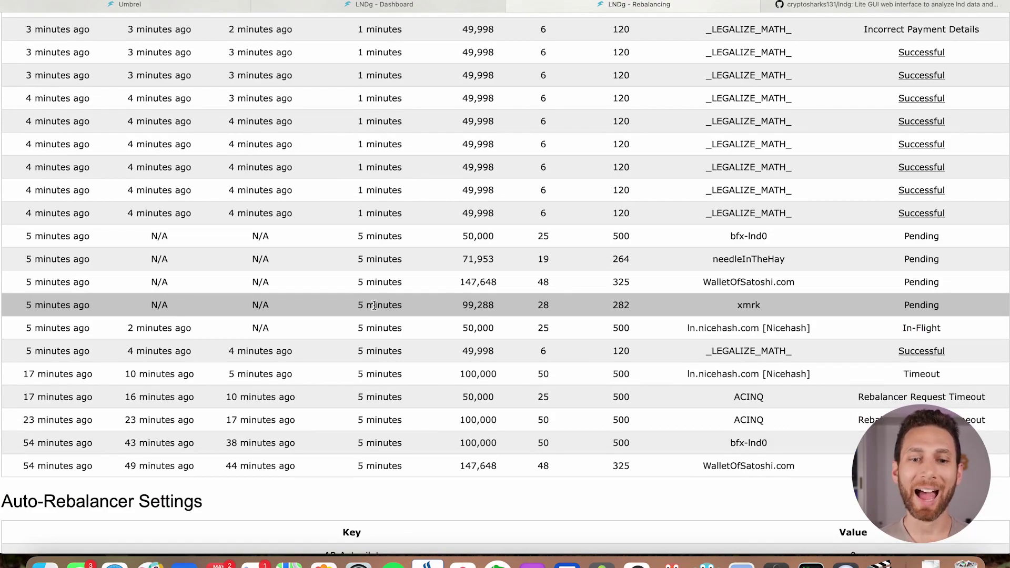
scroll(374, 305, up, 7)
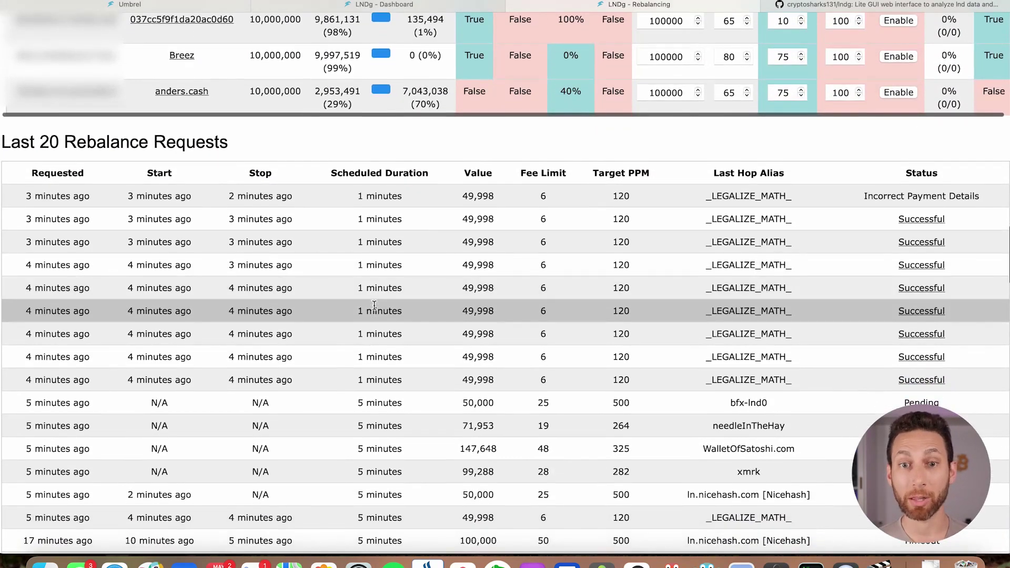
scroll(374, 305, down, 5)
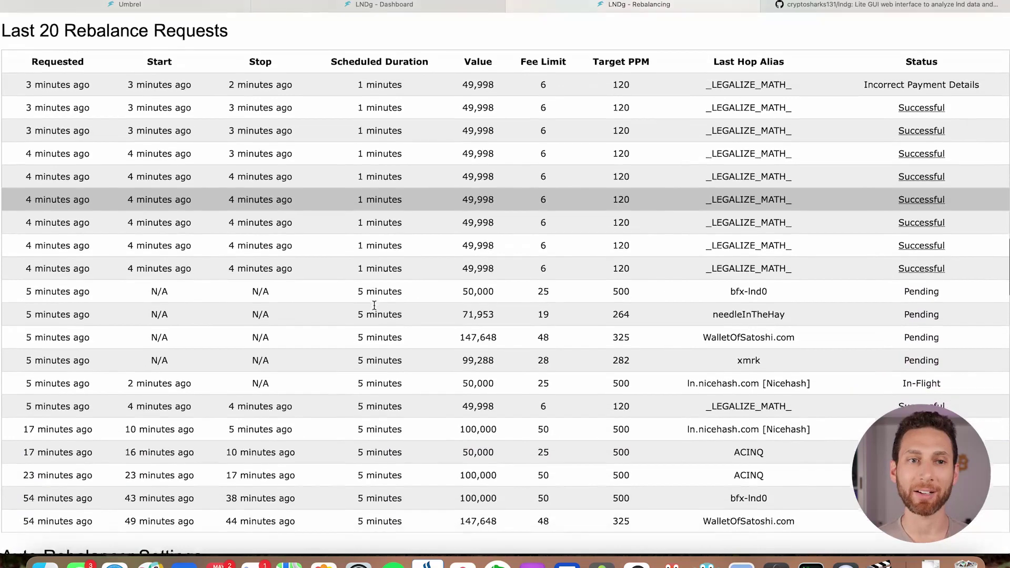
scroll(374, 306, down, 2)
drag(968, 236, 25, 77)
click(434, 94)
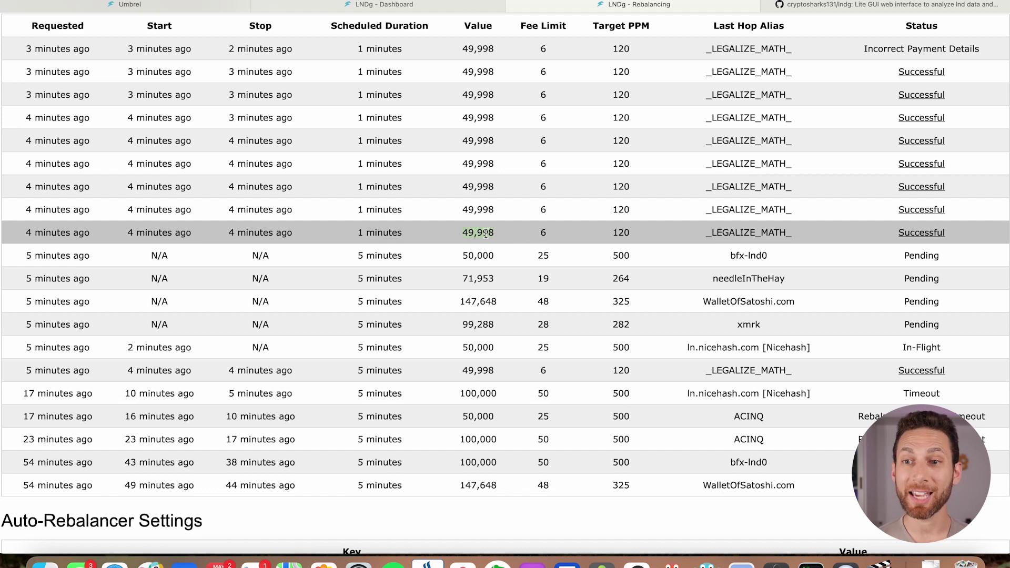
scroll(516, 243, up, 2)
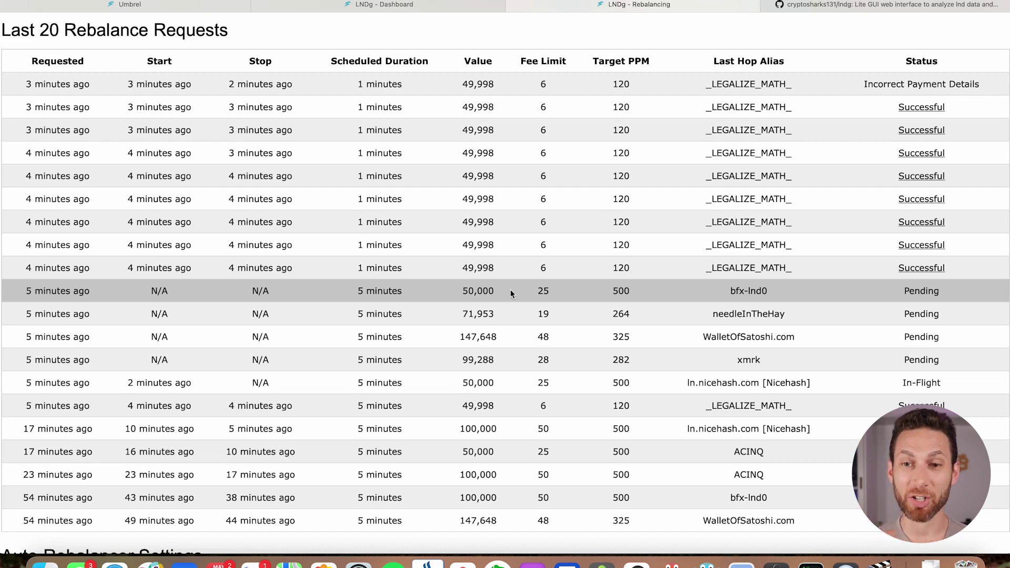
Step: Review the Auto-Rebalancer Settings table and highlight the AR-Outbound% value
scroll(510, 292, down, 5)
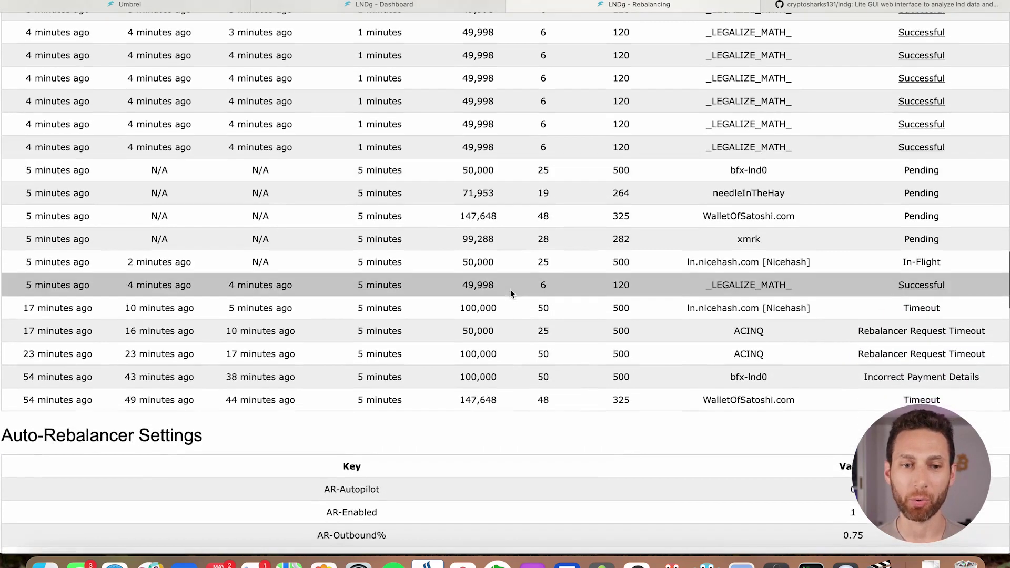
scroll(510, 293, down, 3)
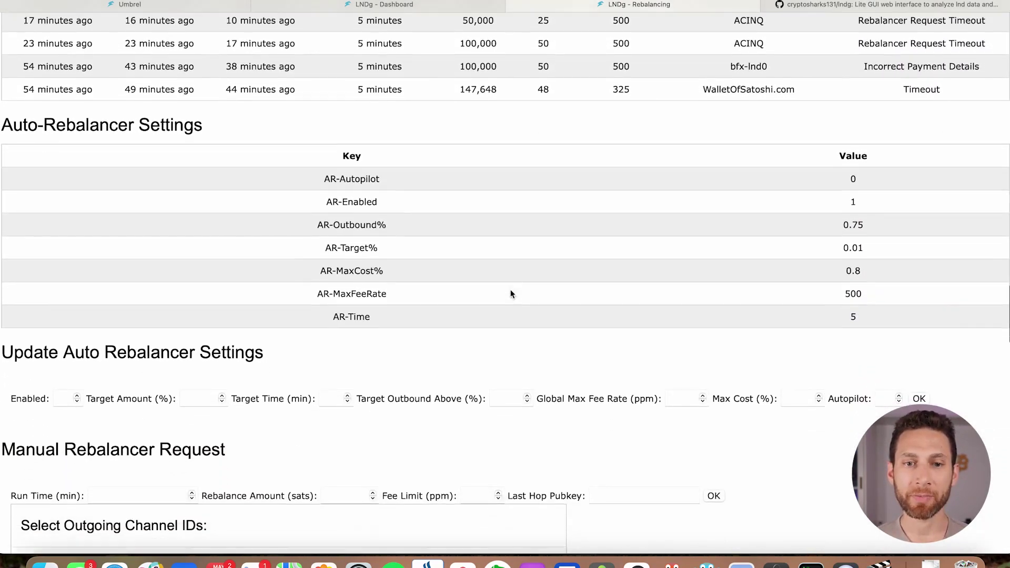
drag(844, 217, 863, 221)
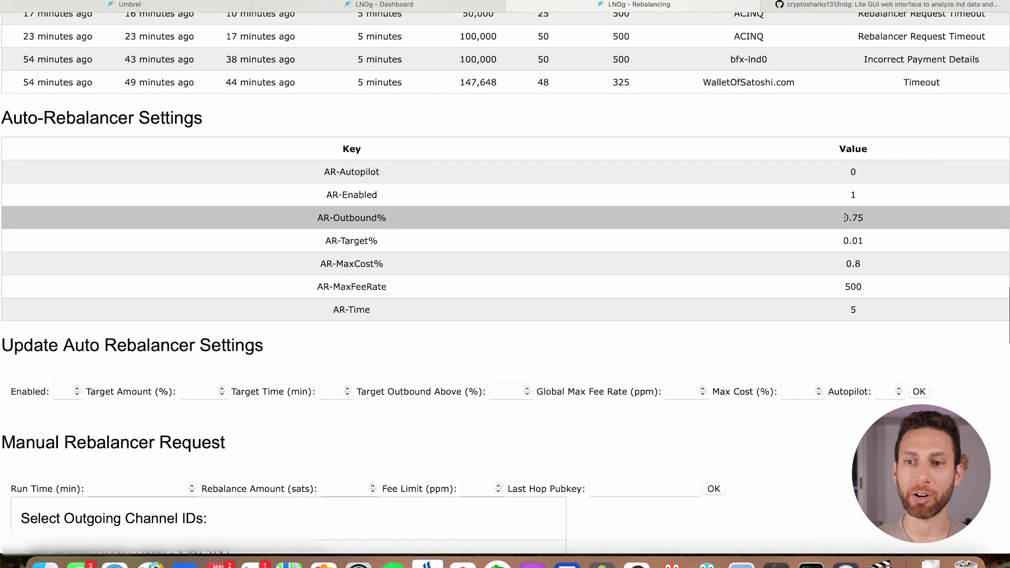
scroll(857, 217, down, 1)
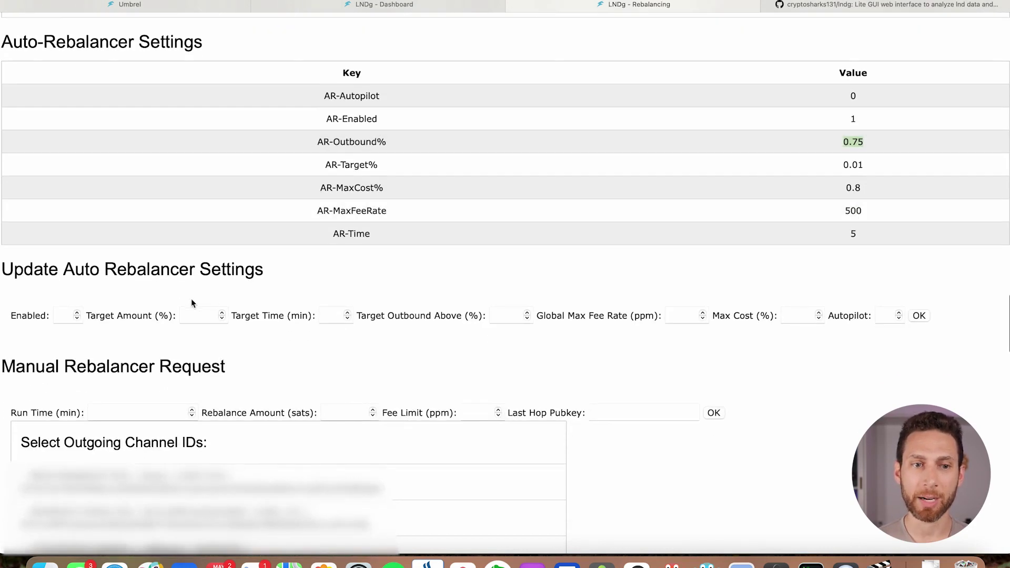
Step: Select the Target Amount (%) field under Update Auto Rebalancer Settings and look over the Manual Rebalancer Request form
click(207, 316)
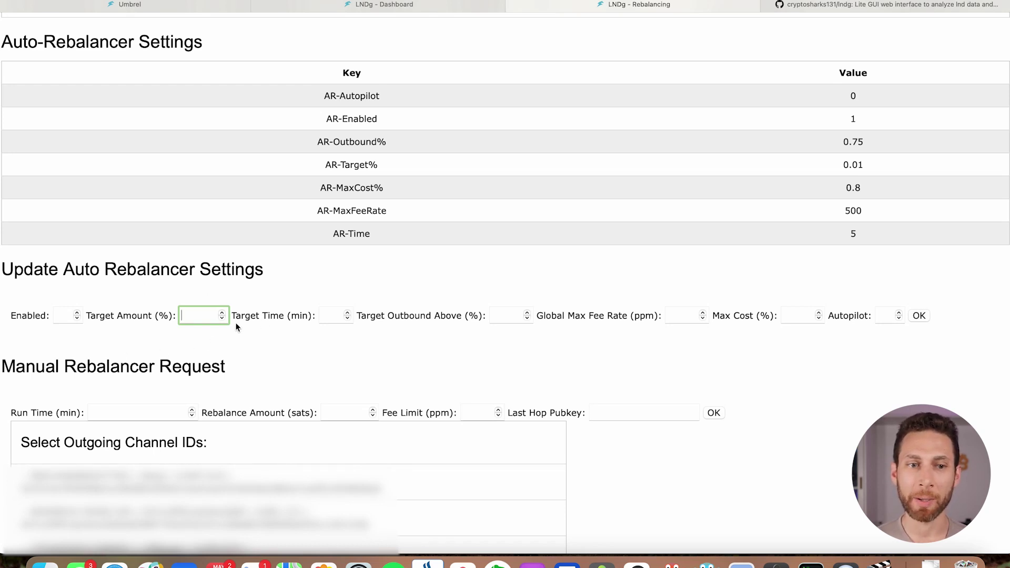
scroll(458, 325, down, 2)
scroll(458, 327, down, 1)
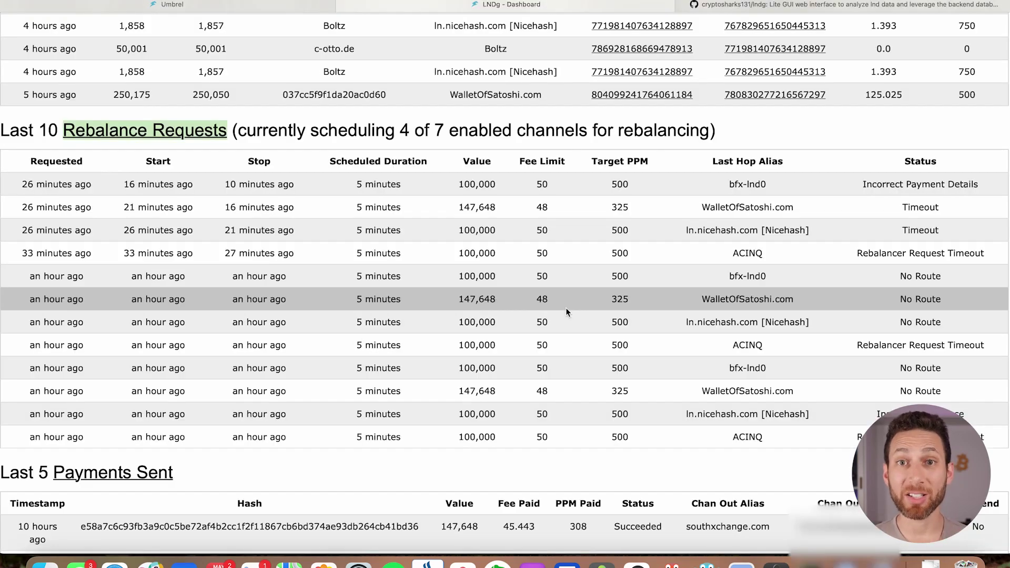
Step: Examine the Last 5 Payments Sent, Last 5 Payments Received and Last 10 Failed HTLCs tables below the rebalance requests
scroll(503, 296, down, 5)
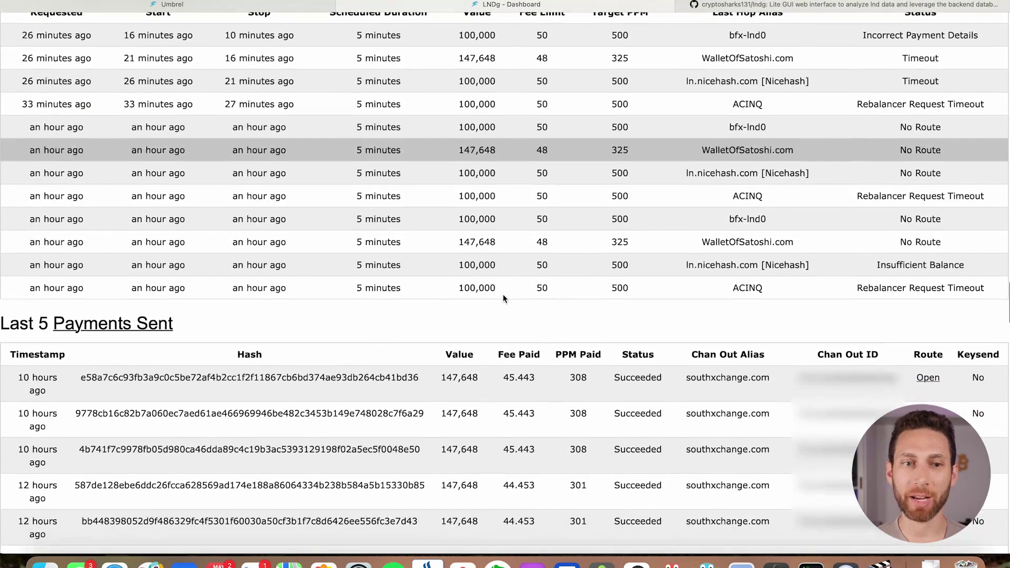
scroll(503, 299, down, 3)
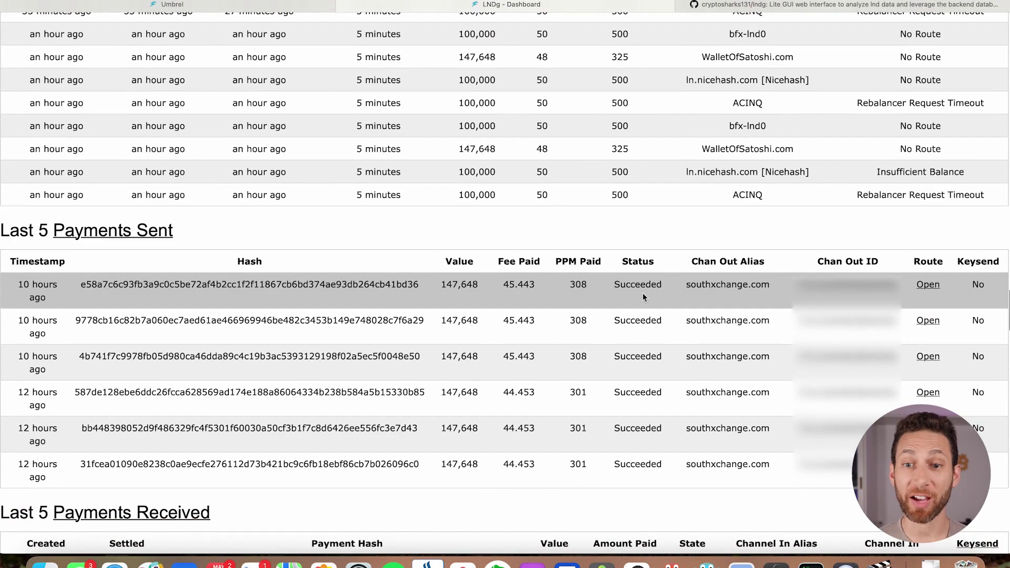
scroll(756, 315, down, 4)
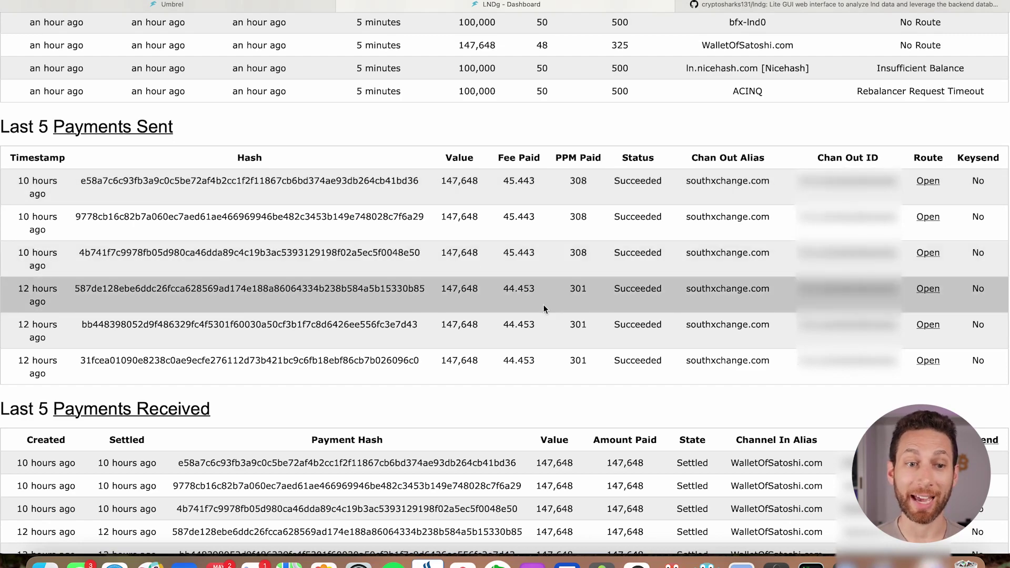
scroll(544, 305, down, 4)
scroll(544, 305, down, 4)
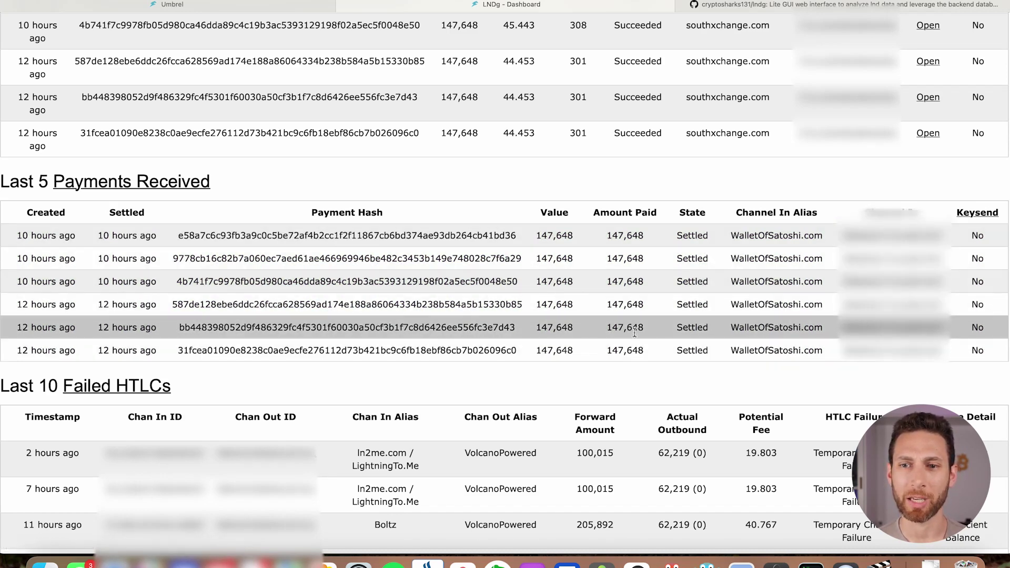
scroll(634, 334, down, 10)
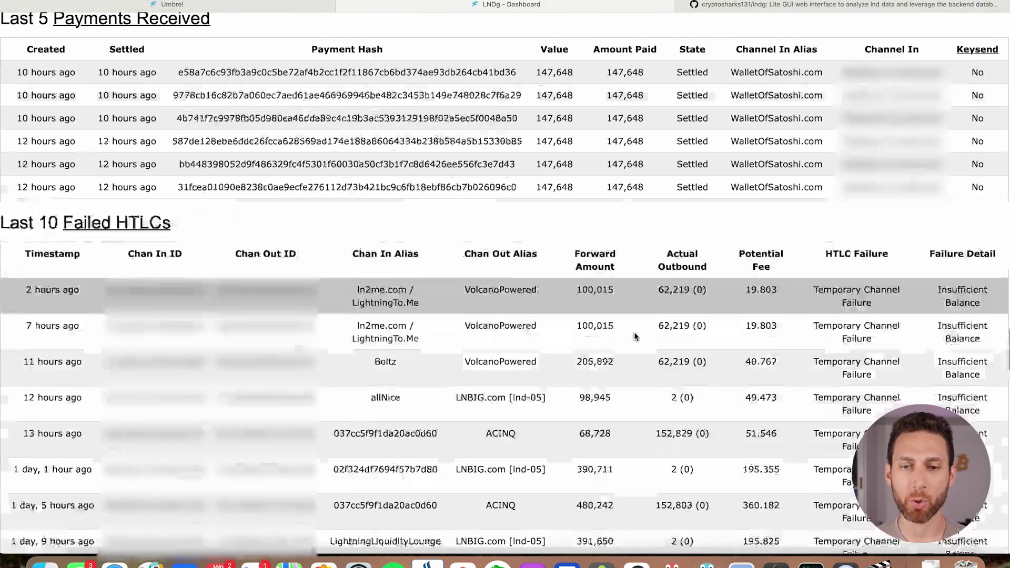
scroll(634, 335, down, 6)
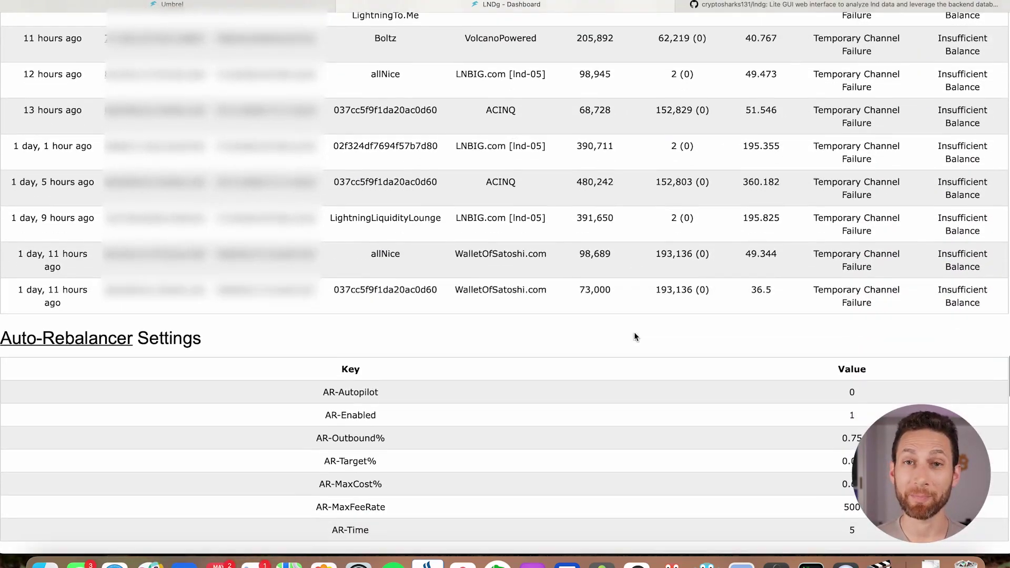
Step: Look over the Connect To A Peer, Open A Channel, Close A Channel, Create Invoice and Update Peer Alias forms below the auto-rebalancer settings
scroll(633, 332, down, 12)
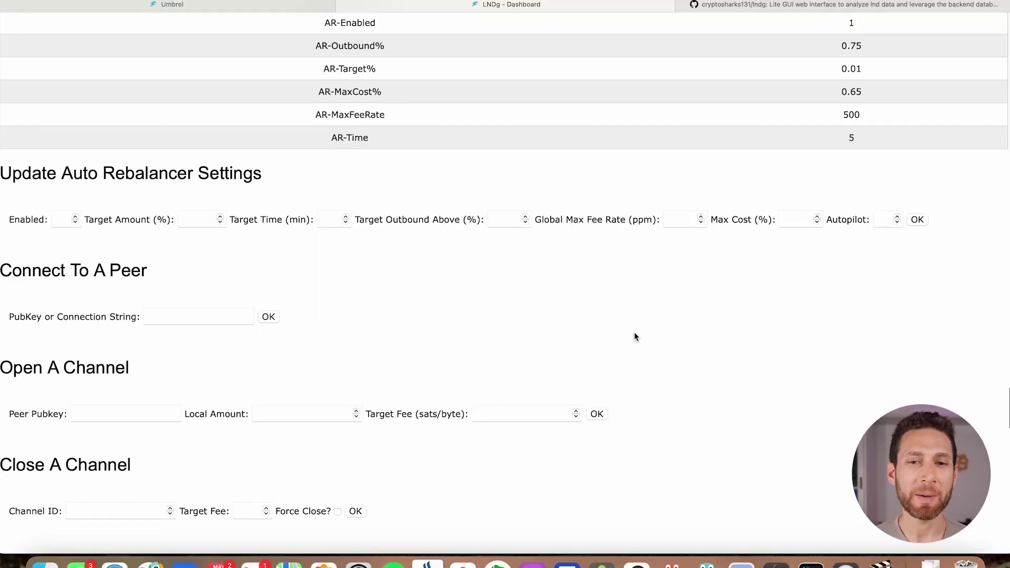
scroll(635, 337, down, 1)
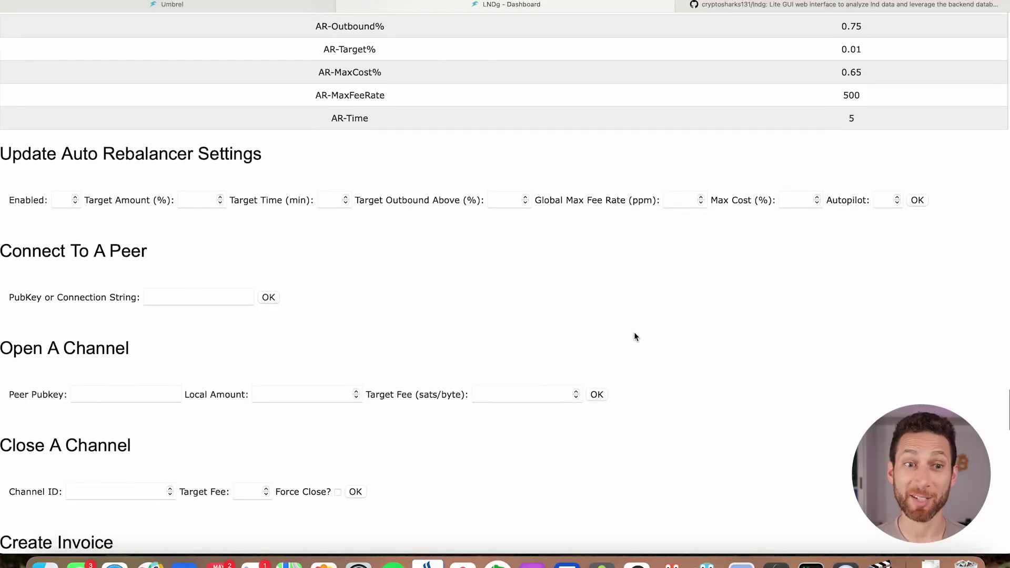
scroll(633, 332, down, 3)
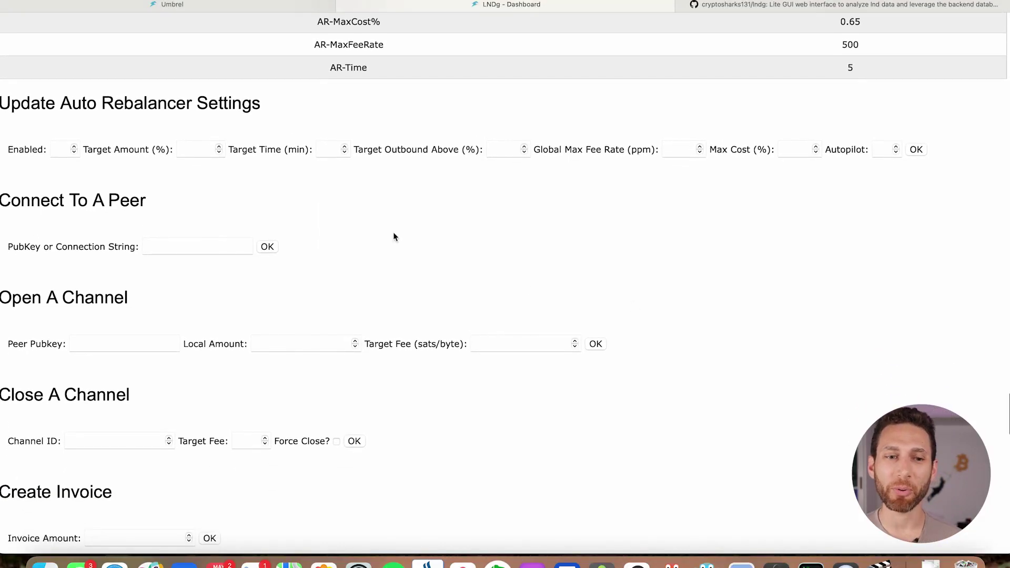
drag(50, 202, 146, 208)
click(50, 293)
scroll(144, 336, down, 6)
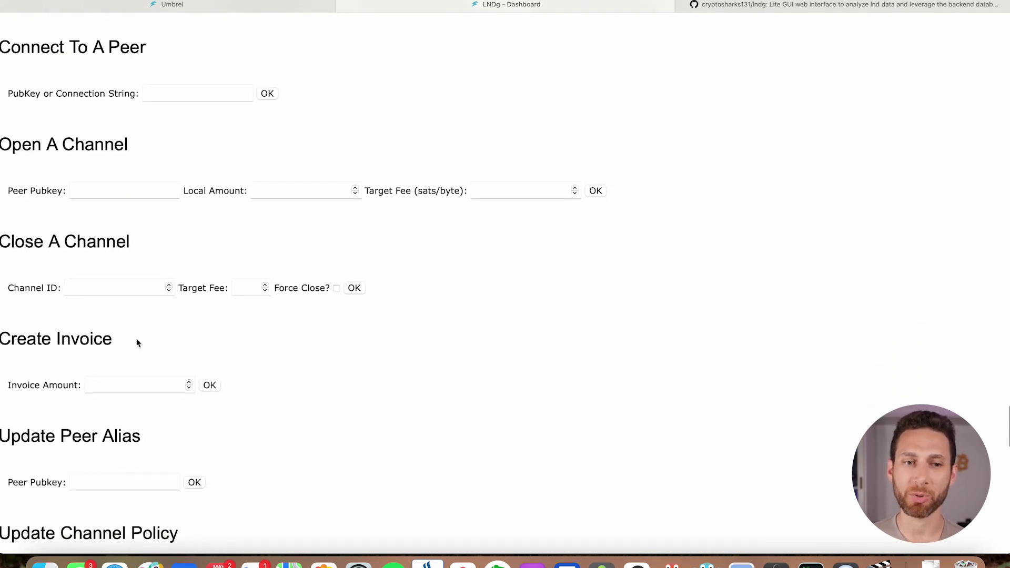
scroll(46, 342, down, 1)
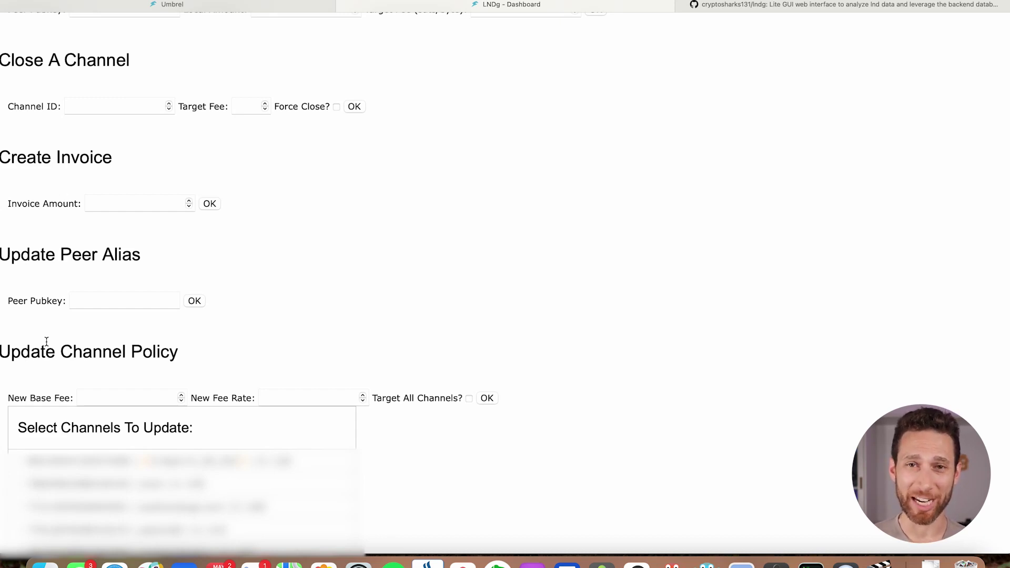
Step: Review the Update Channel Policy form and its Select Channels To Update list, and return to the channel management forms above it
scroll(46, 342, down, 5)
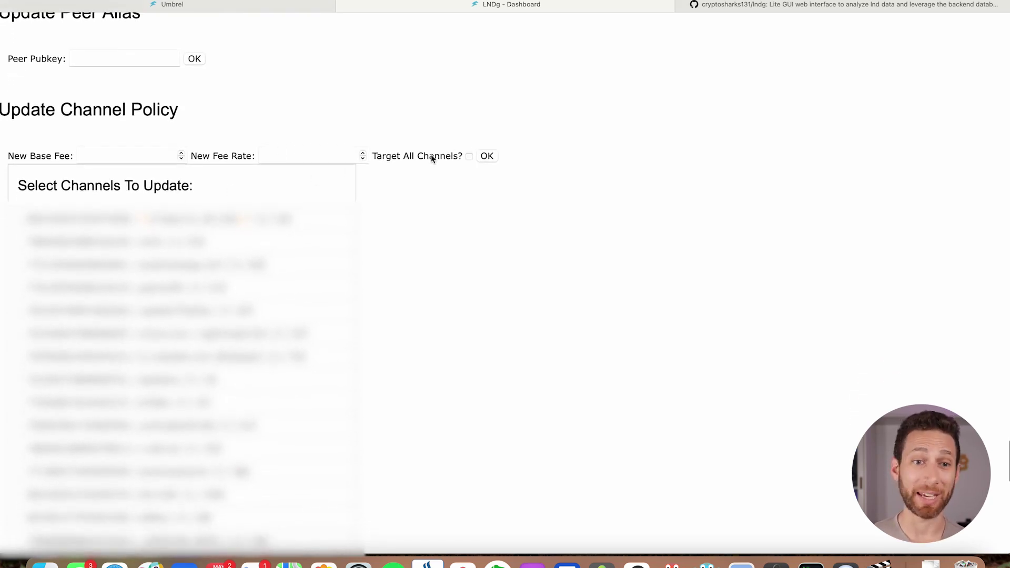
scroll(184, 327, down, 5)
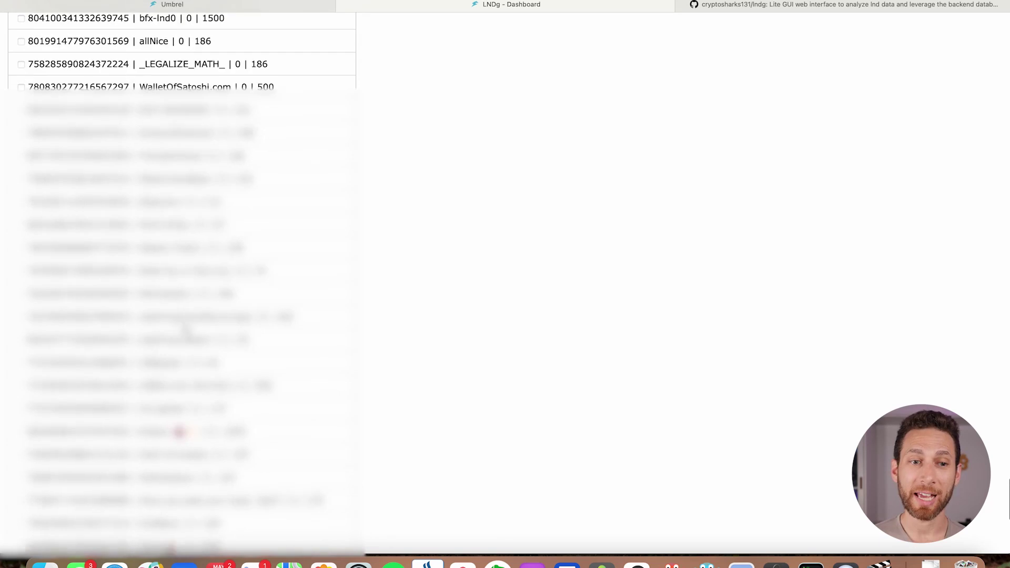
scroll(185, 329, up, 10)
scroll(184, 327, down, 4)
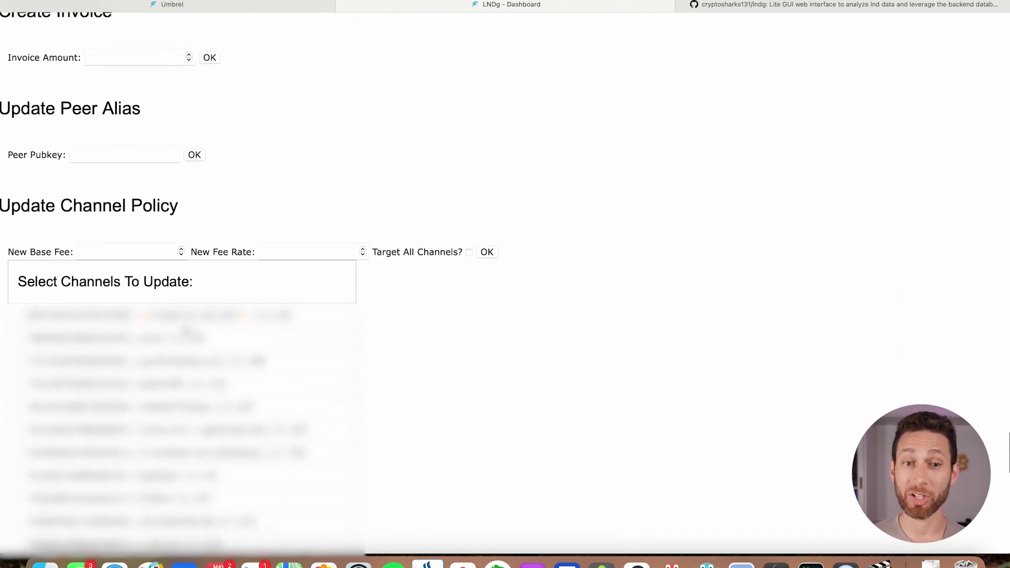
scroll(185, 330, down, 10)
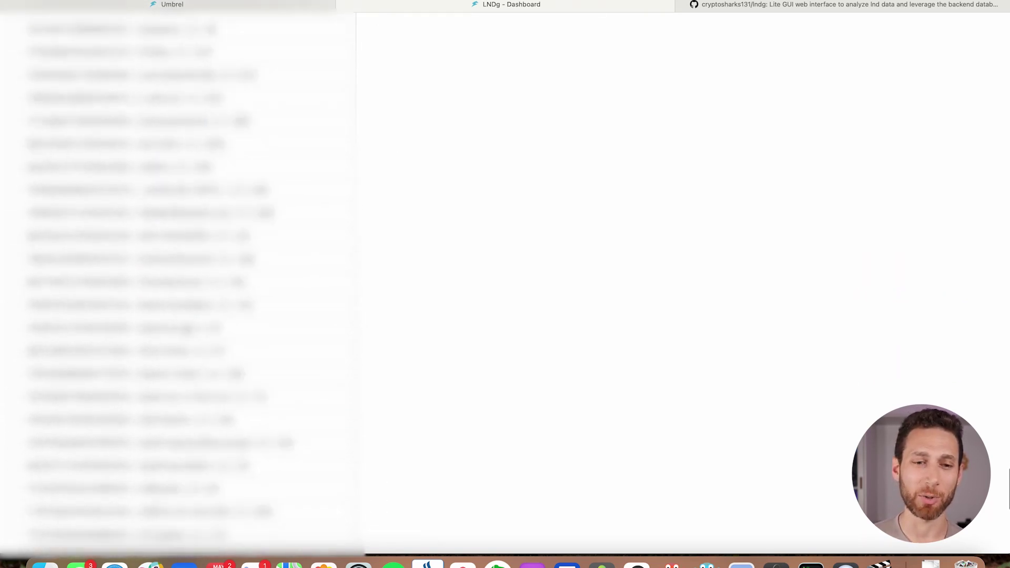
scroll(185, 329, up, 10)
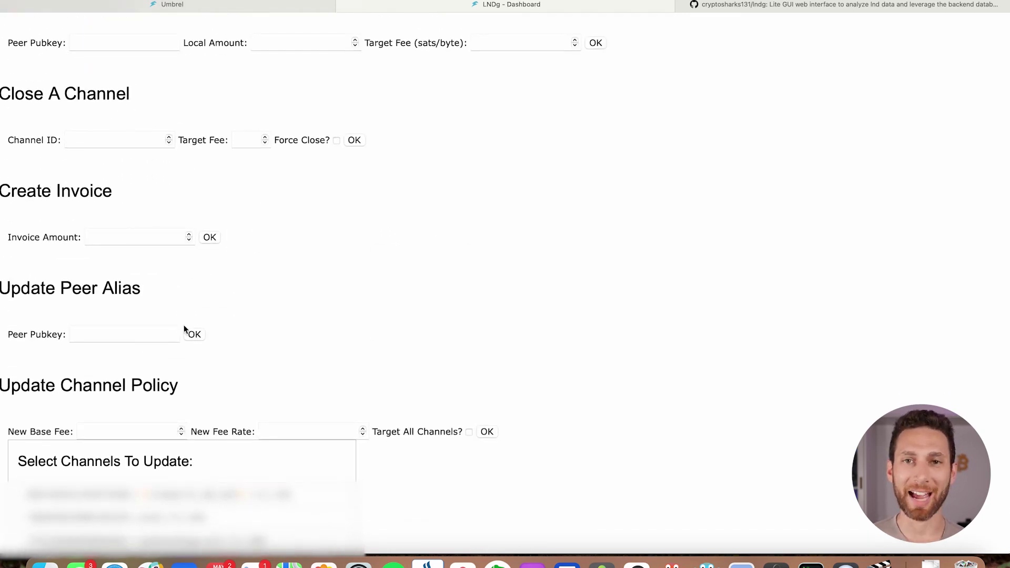
scroll(525, 300, up, 8)
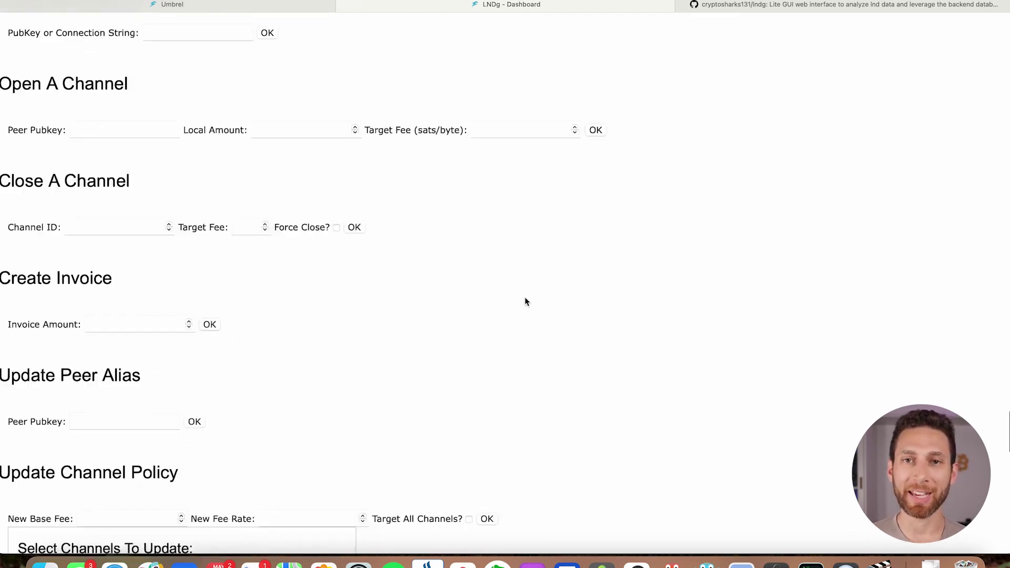